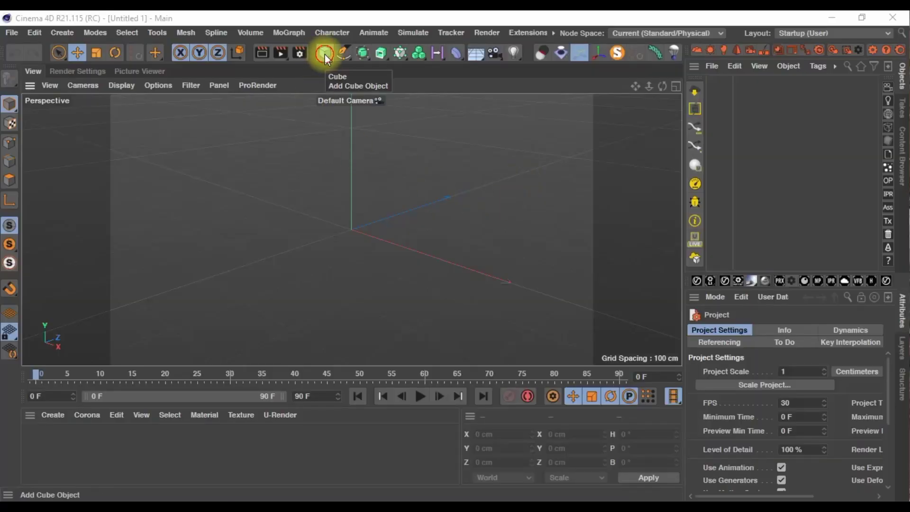
Add a Sphere primitive with 32 segments and make it editable
left_click(325, 54)
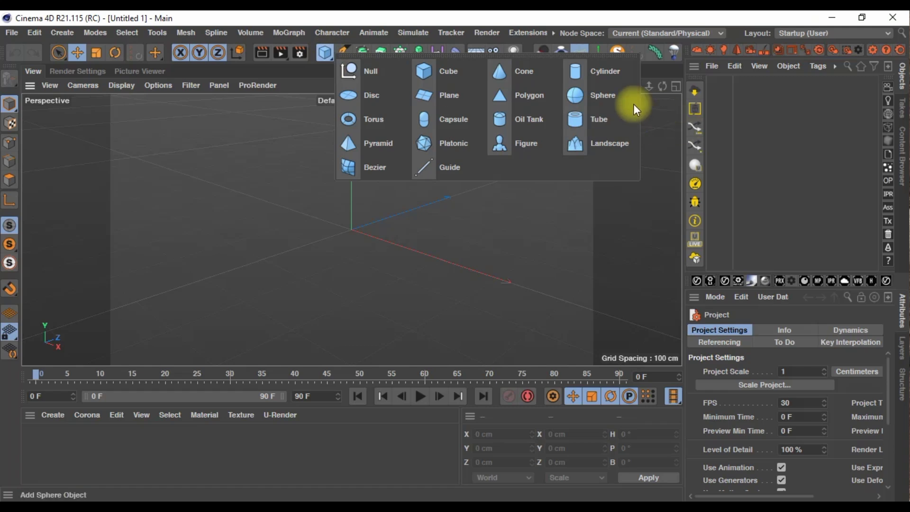
left_click(596, 95)
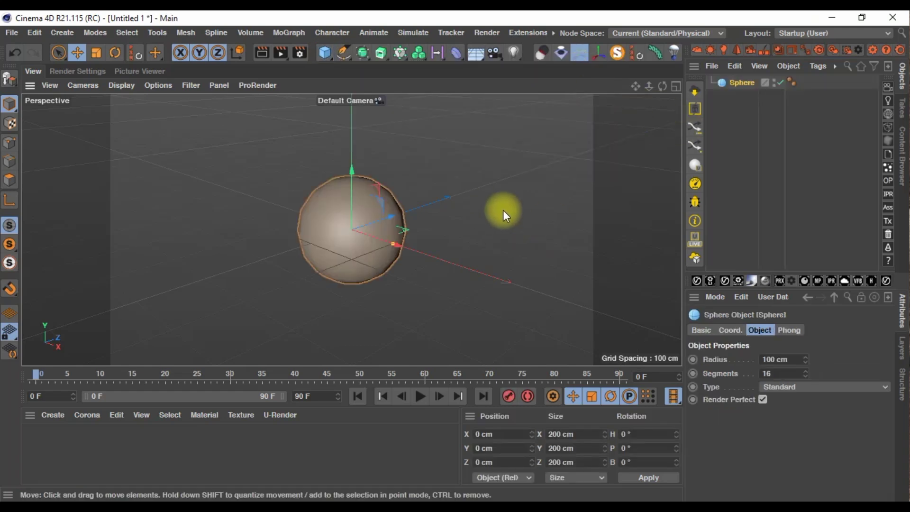
double_click(784, 373)
type("3")
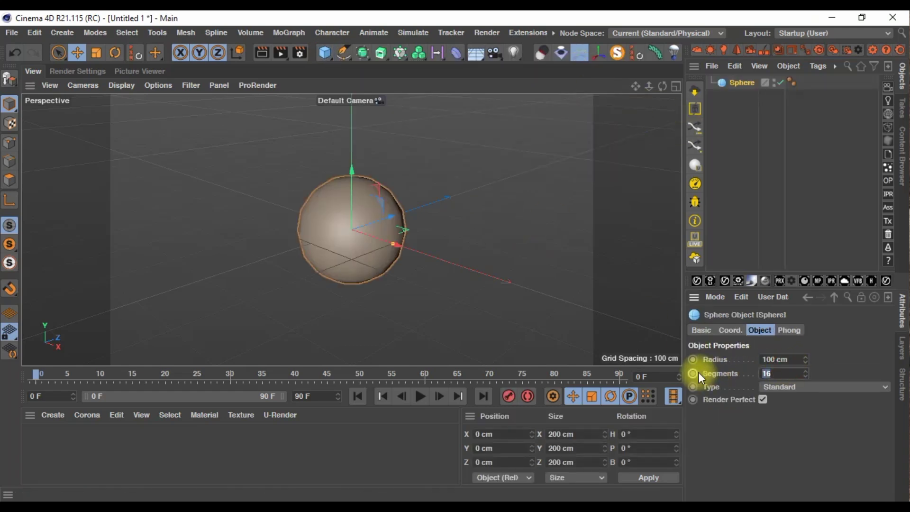
type("2")
key("Return")
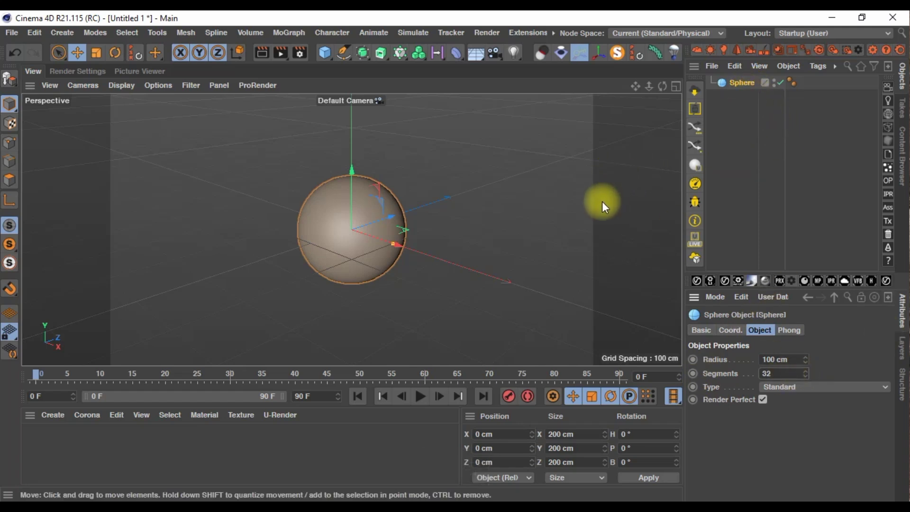
key("c")
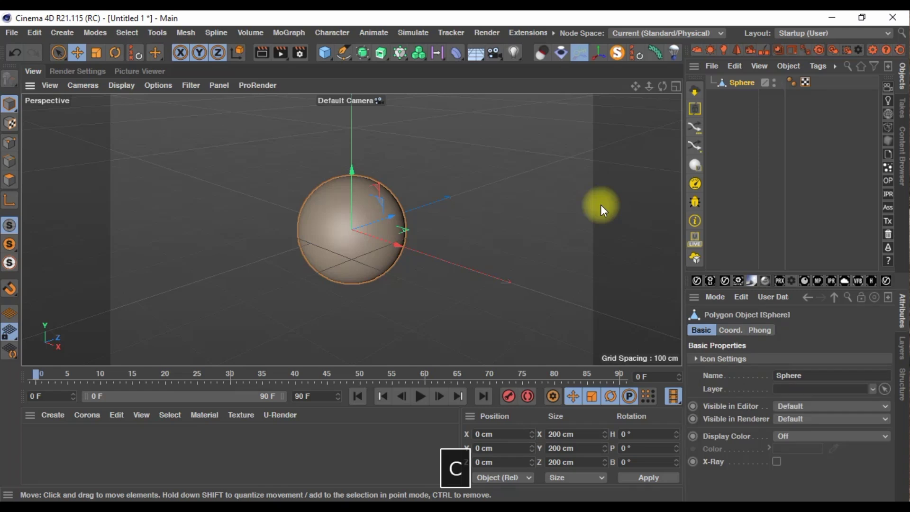
Add a camera to the scene and look through it in the viewport
left_click(493, 49)
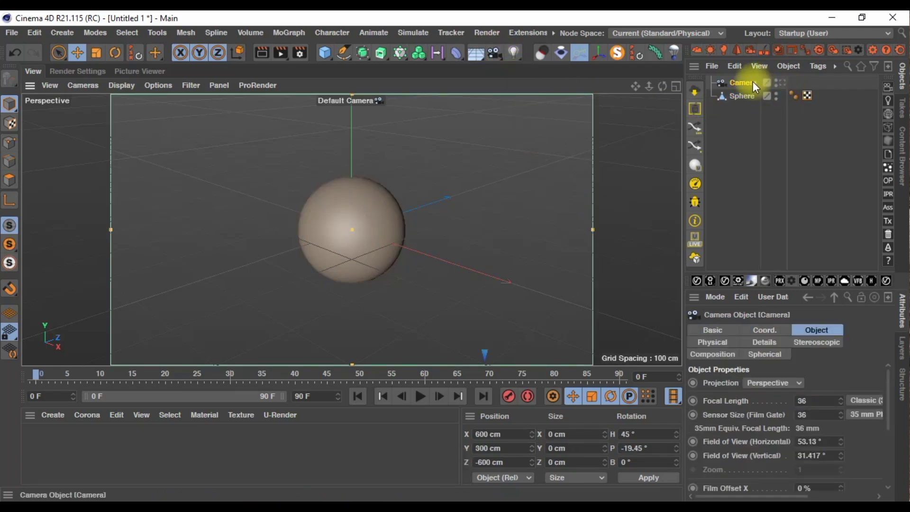
left_click(782, 84)
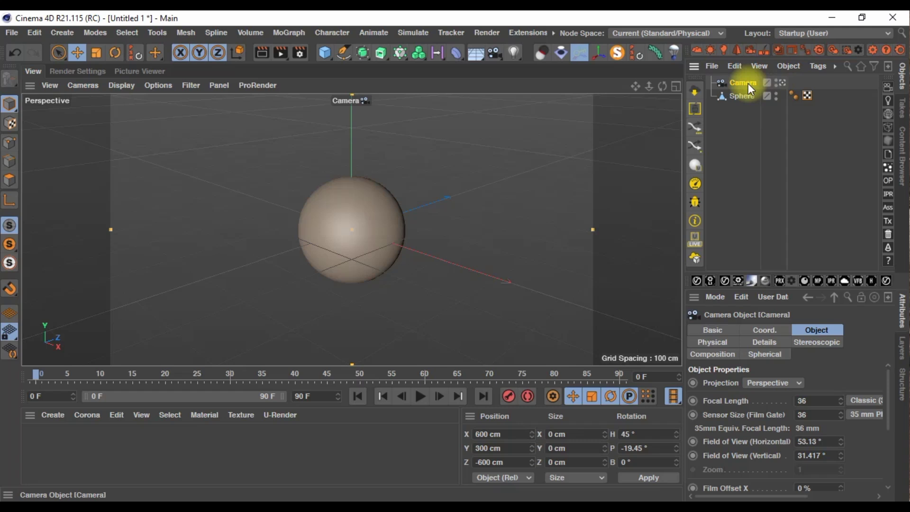
left_click(763, 329)
Position the camera at X 0, Y 0, Z -450 cm with zero heading and pitch
left_click(757, 410)
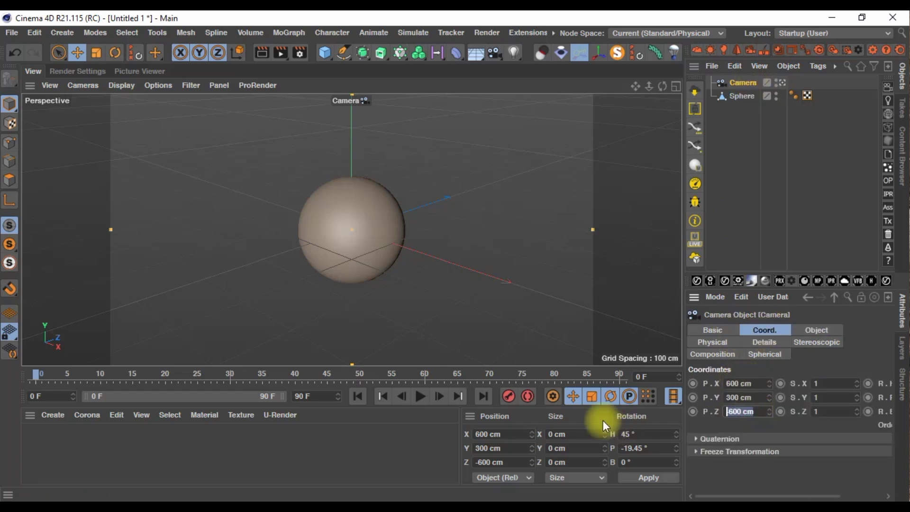
type("-450")
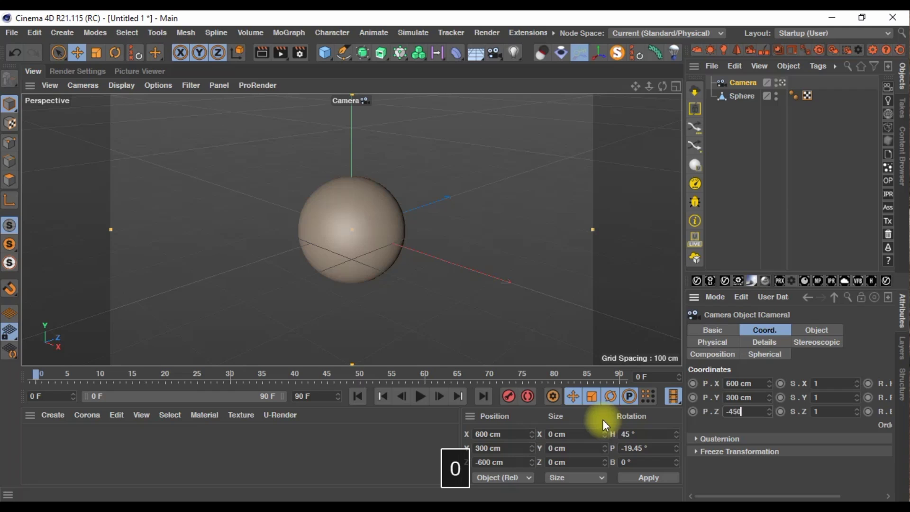
key("Return")
left_click_drag(755, 382, 701, 382)
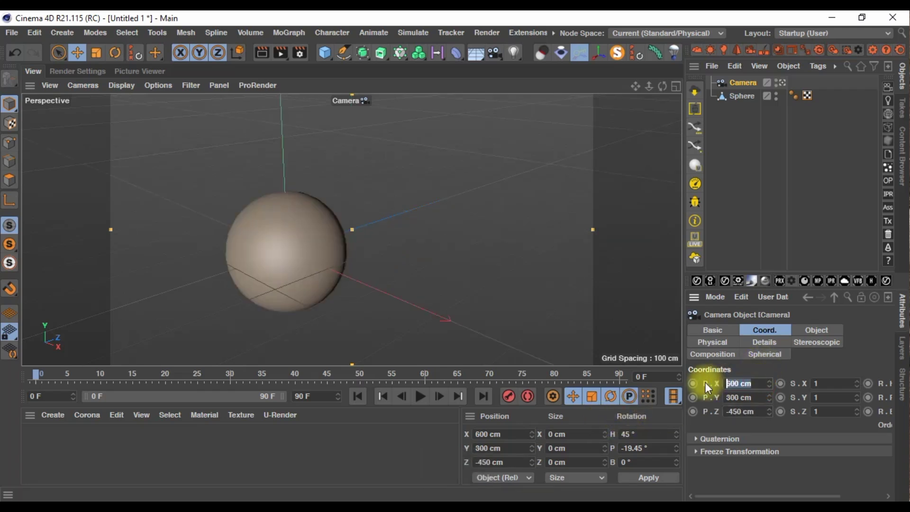
type("0")
key("Return")
type("0")
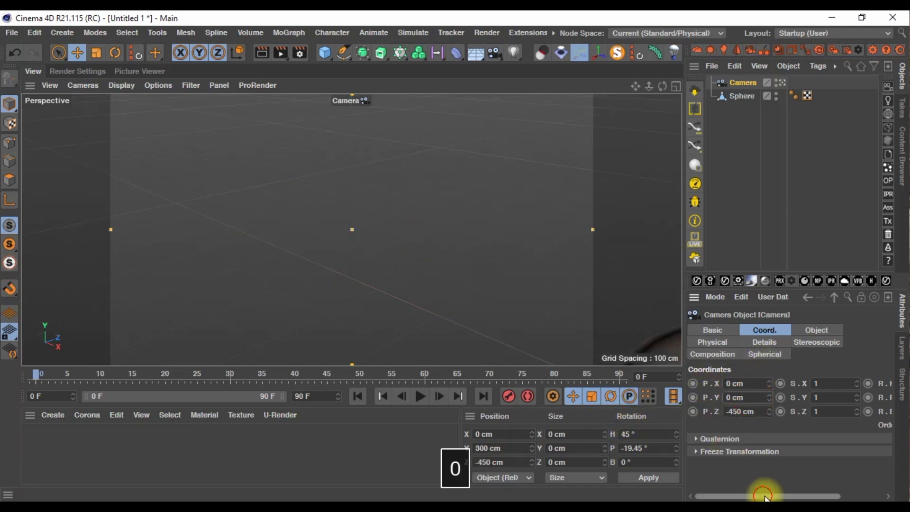
left_click_drag(763, 496, 872, 496)
left_click(867, 383)
type("0")
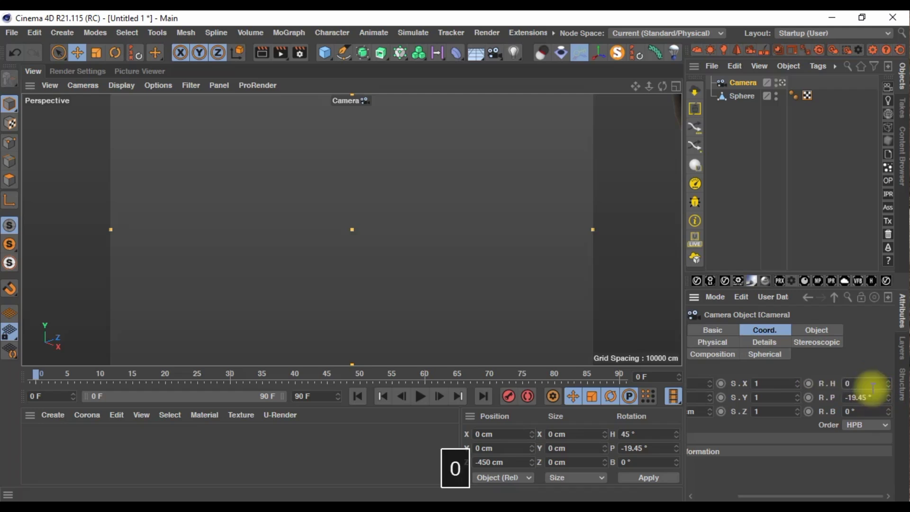
type("0")
key("Return")
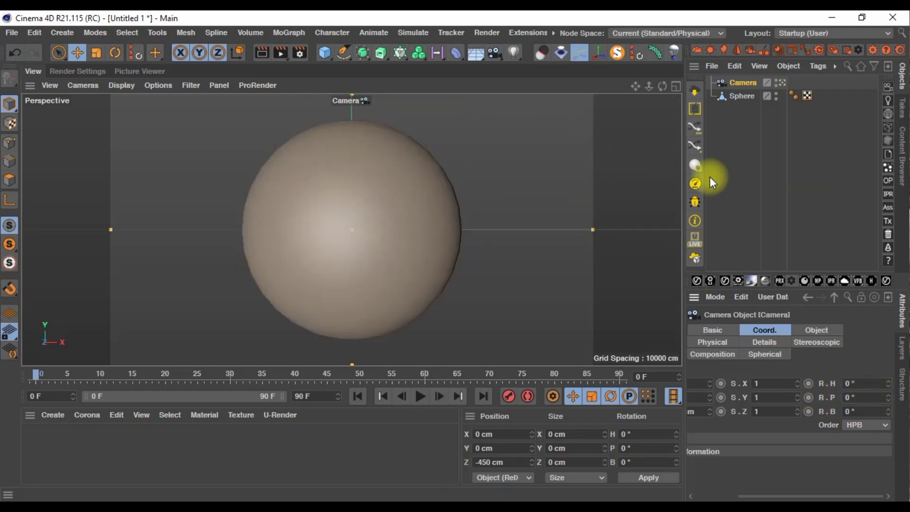
Attach a Protection rigging tag to the Camera to lock its placement
right_click(745, 81)
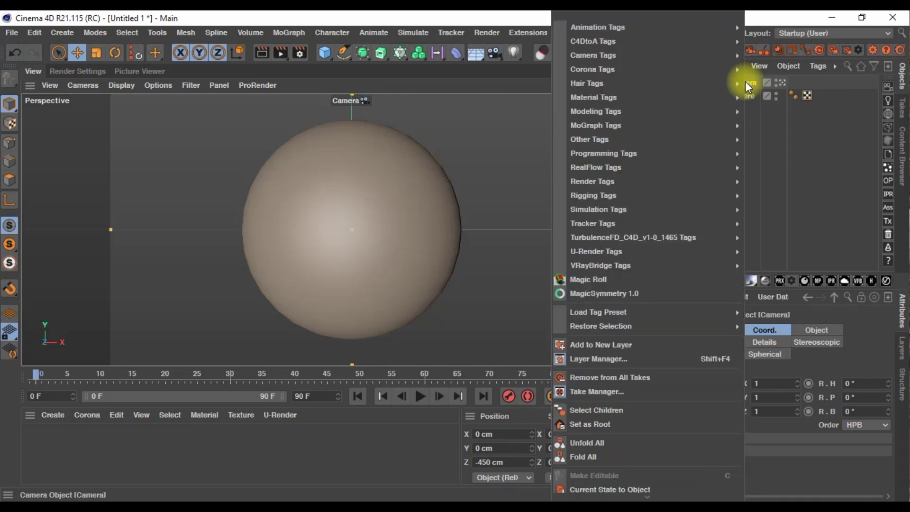
mouse_move(593, 195)
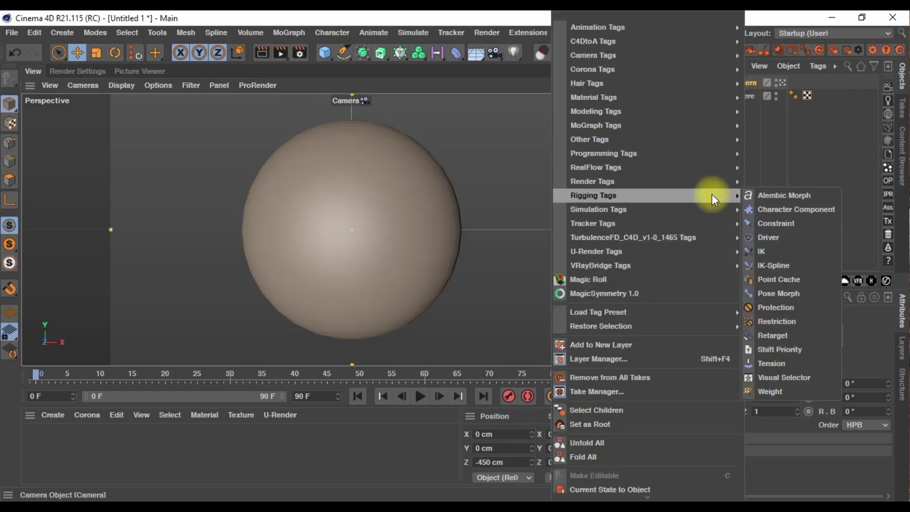
left_click(797, 305)
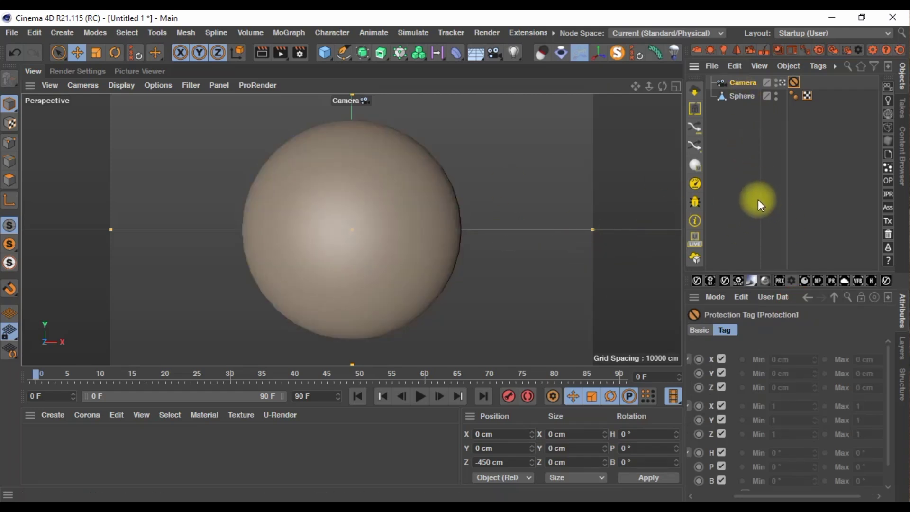
left_click(742, 98)
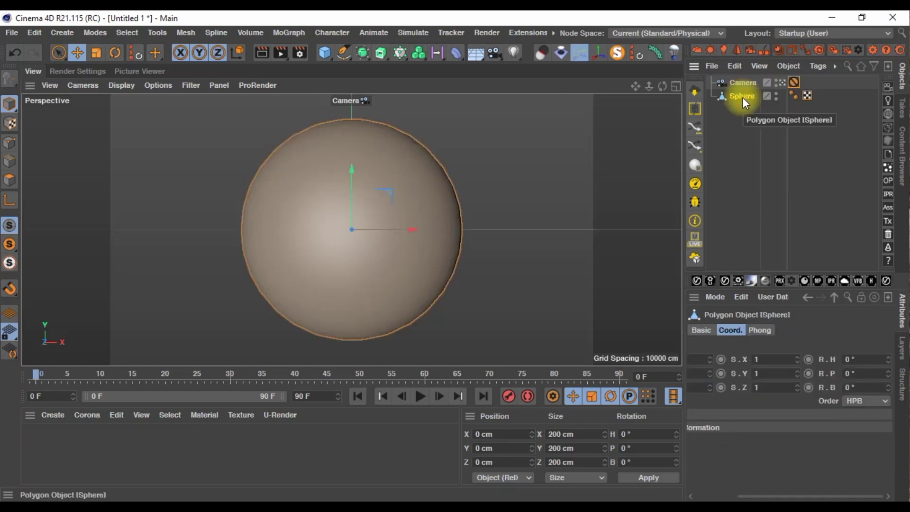
Delete a top-to-bottom column of polygons from the sphere's front to form a slot
left_click(10, 181)
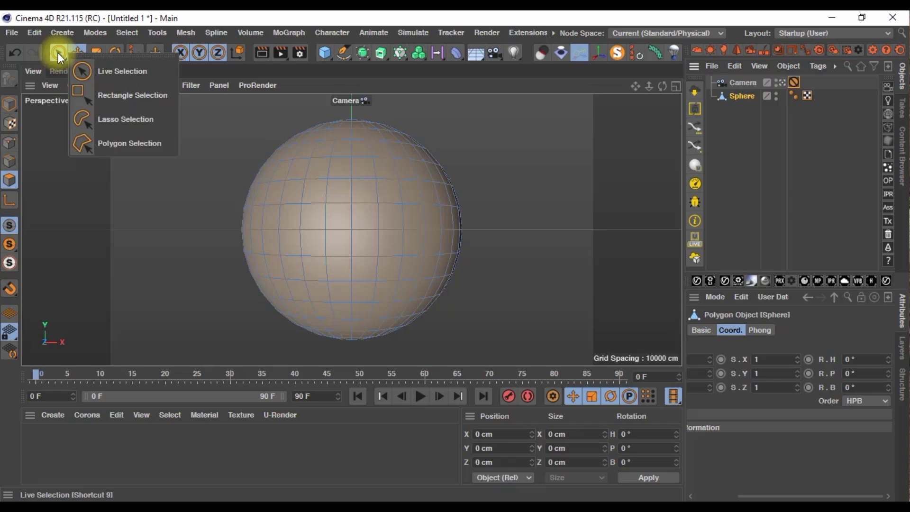
left_click_drag(57, 54, 97, 72)
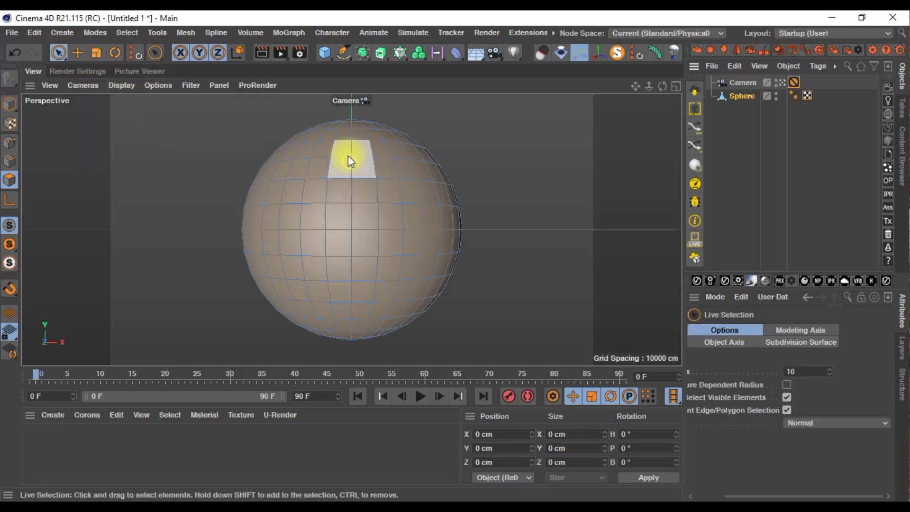
left_click_drag(352, 132, 353, 178)
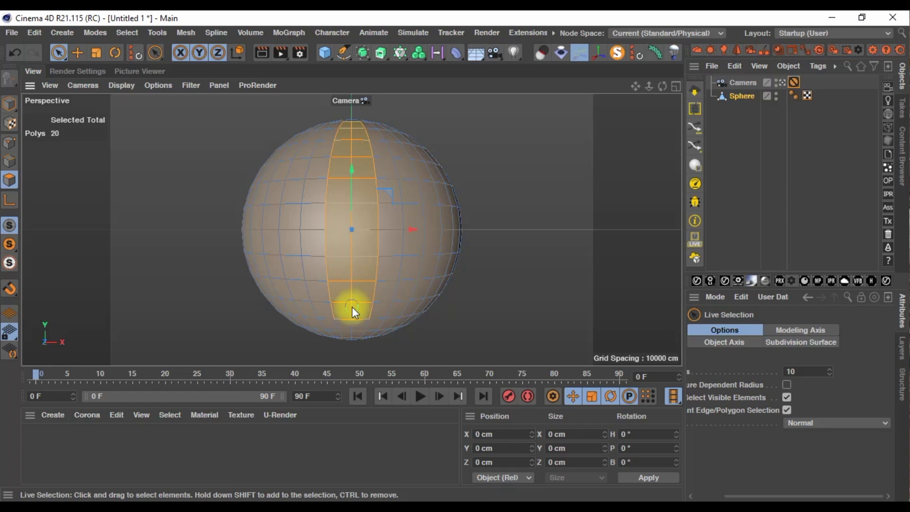
left_click_drag(351, 327, 362, 321)
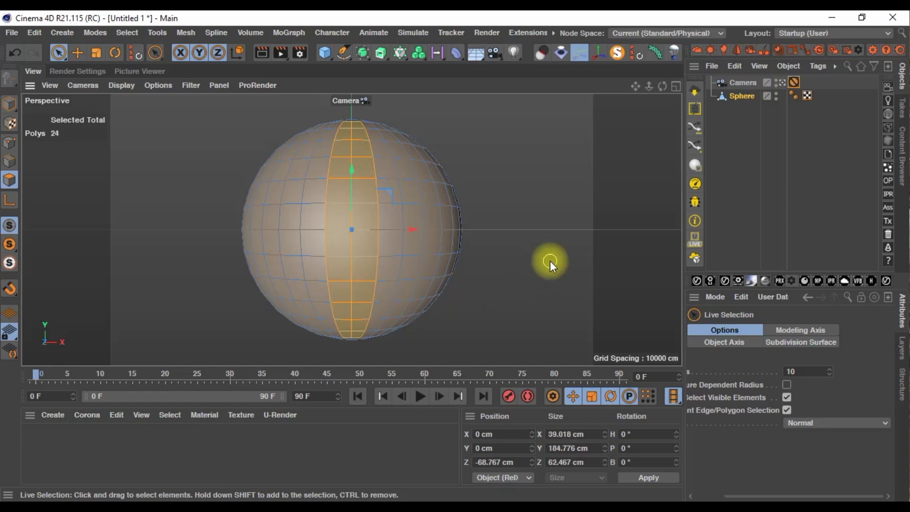
key("Delete")
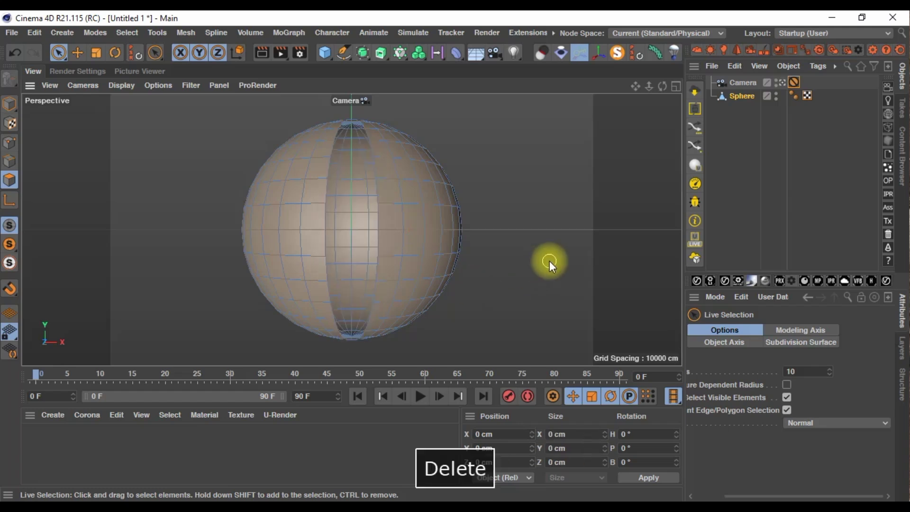
left_click(9, 144)
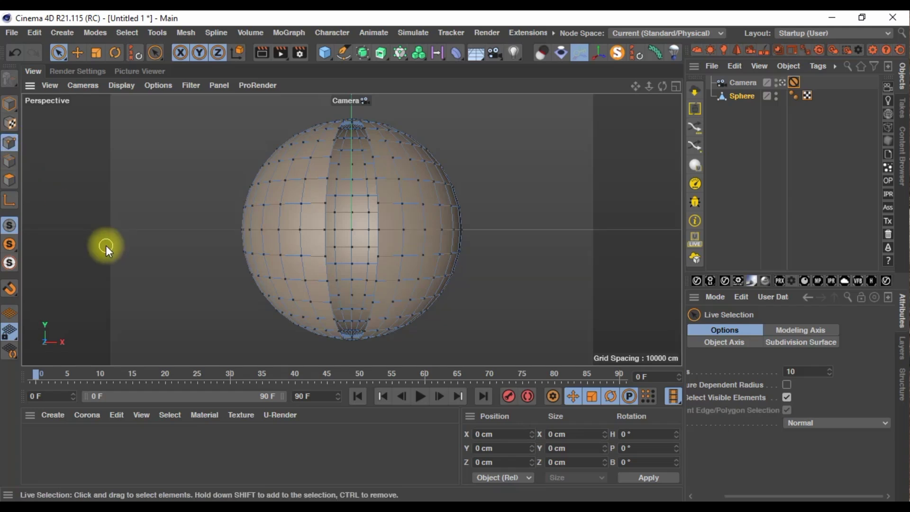
key("0")
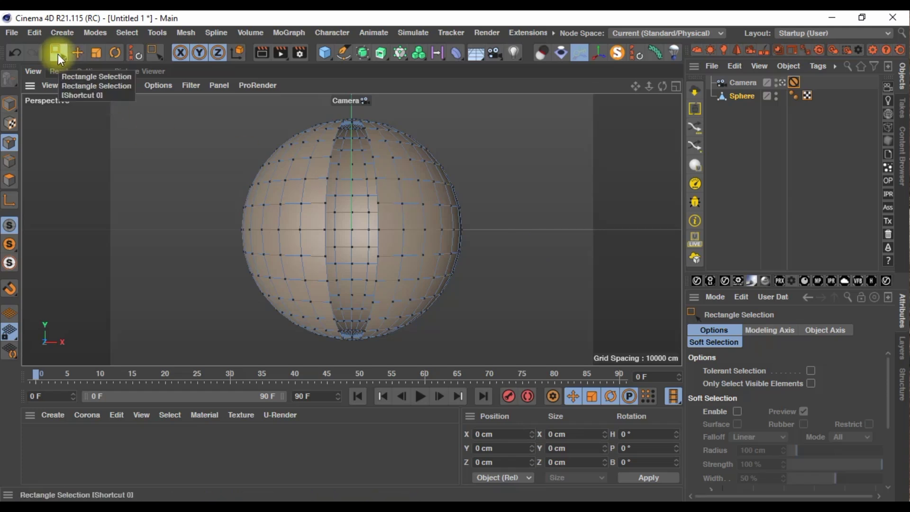
Delete the sphere's lower-half points, then its right-side points, leaving the upper-left quarter
left_click_drag(496, 246, 169, 394)
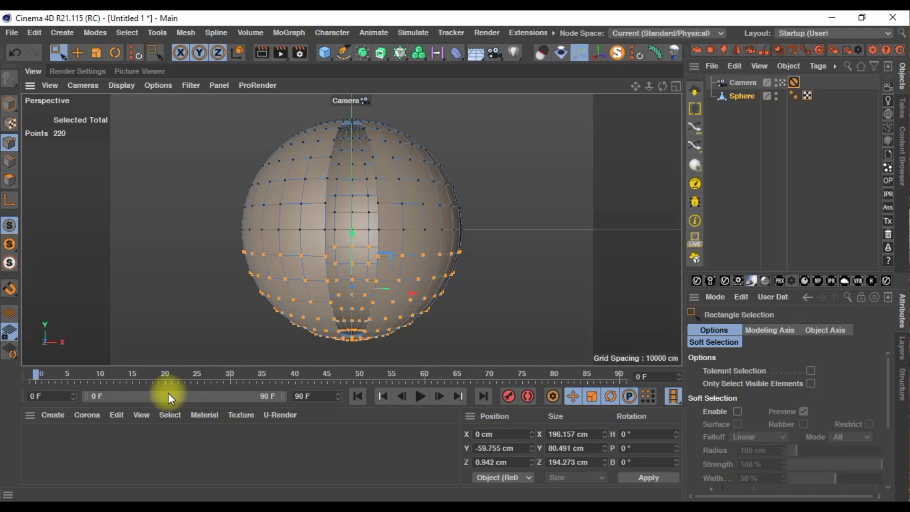
key("Delete")
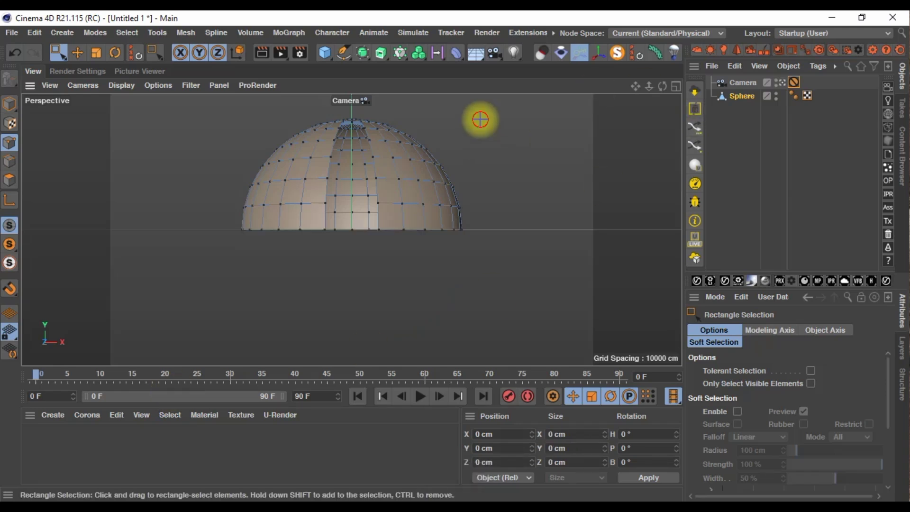
left_click_drag(480, 119, 482, 166)
left_click_drag(473, 116, 355, 266)
key("Delete")
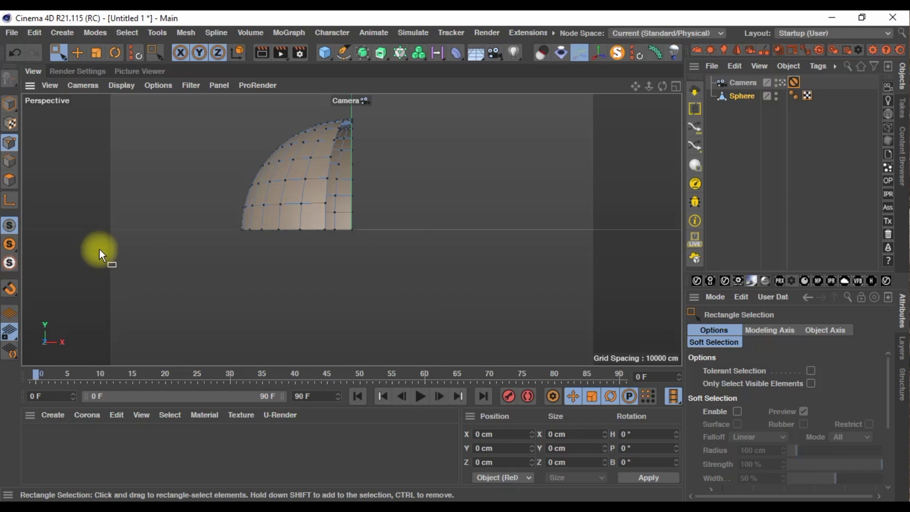
Scale the edge loop beside the slot to 0% along X, flattening the cut border
left_click(9, 162)
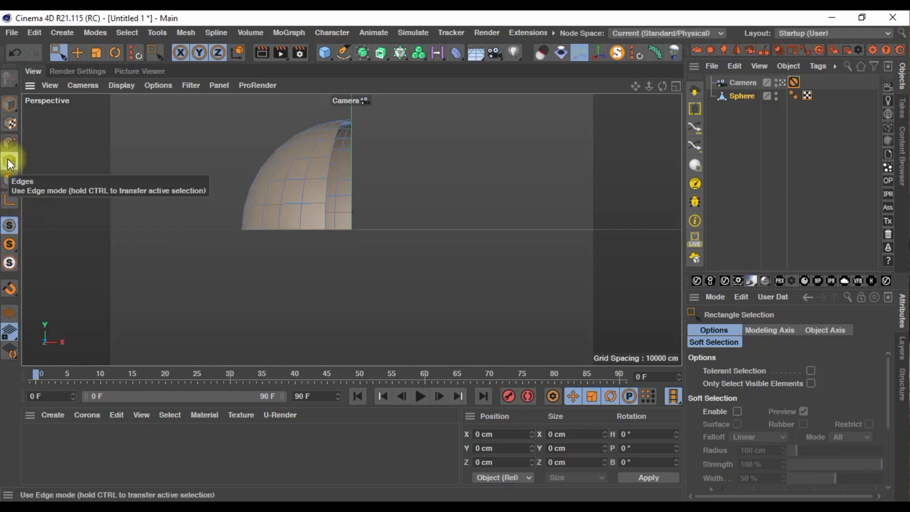
left_click(76, 53)
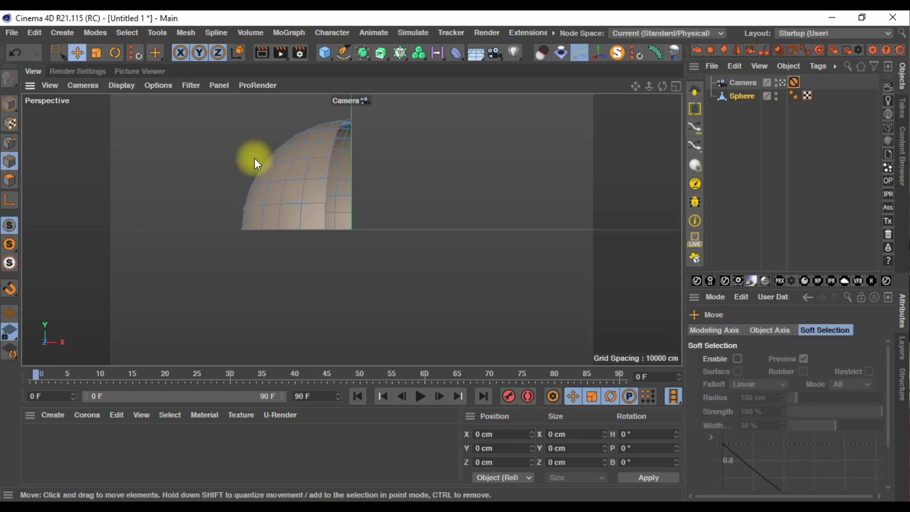
double_click(323, 196)
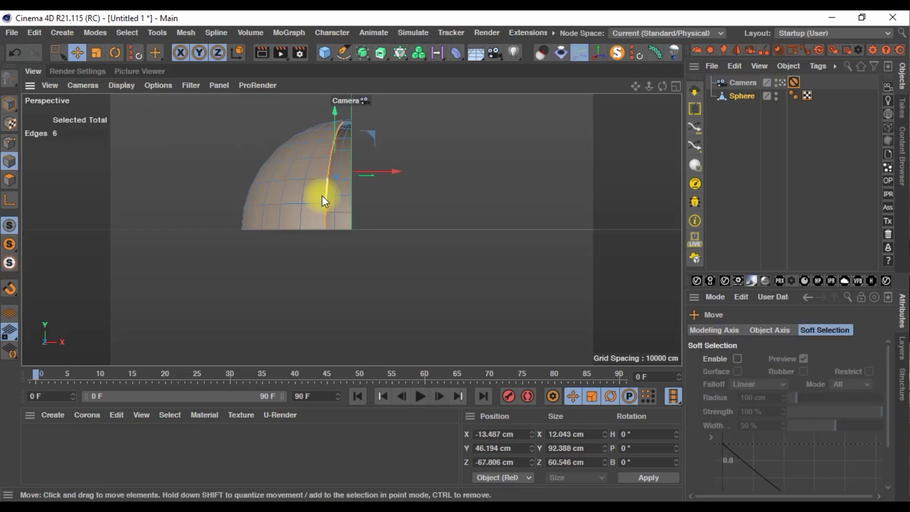
key("t")
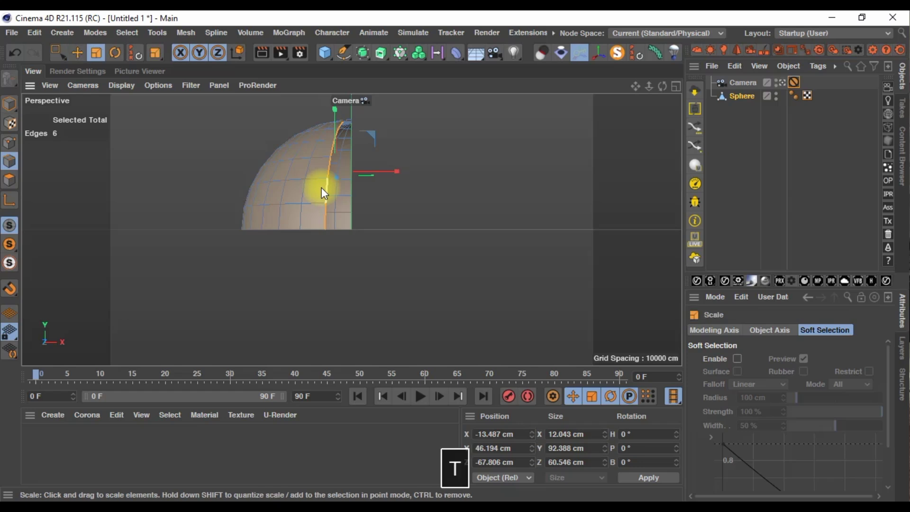
left_click_drag(397, 170, 335, 172)
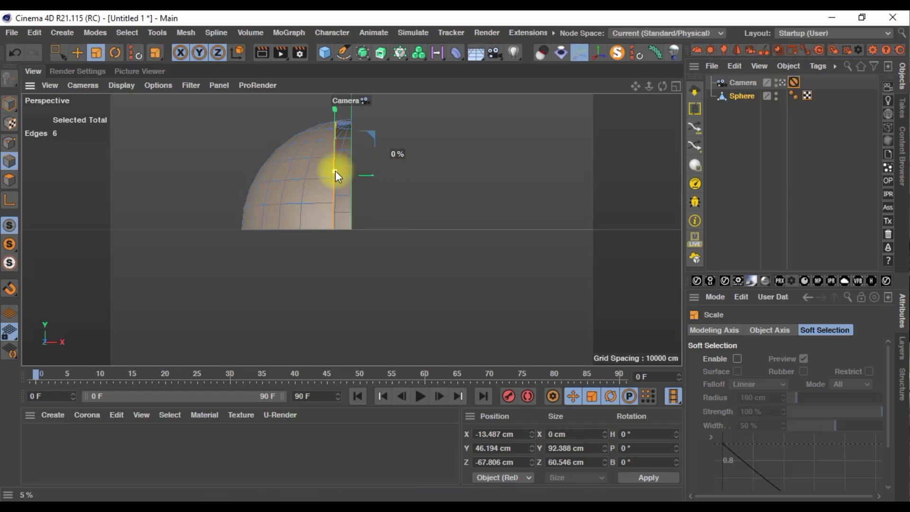
left_click_drag(336, 175, 337, 176)
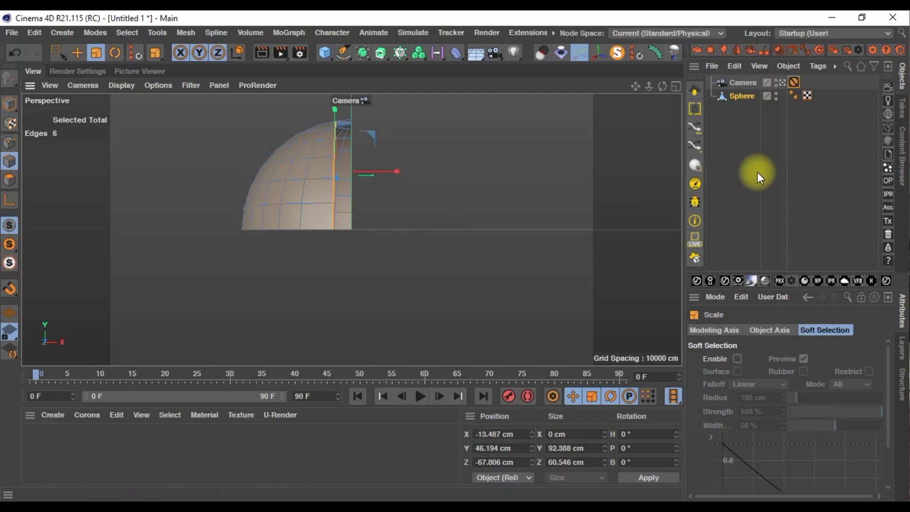
left_click(752, 95)
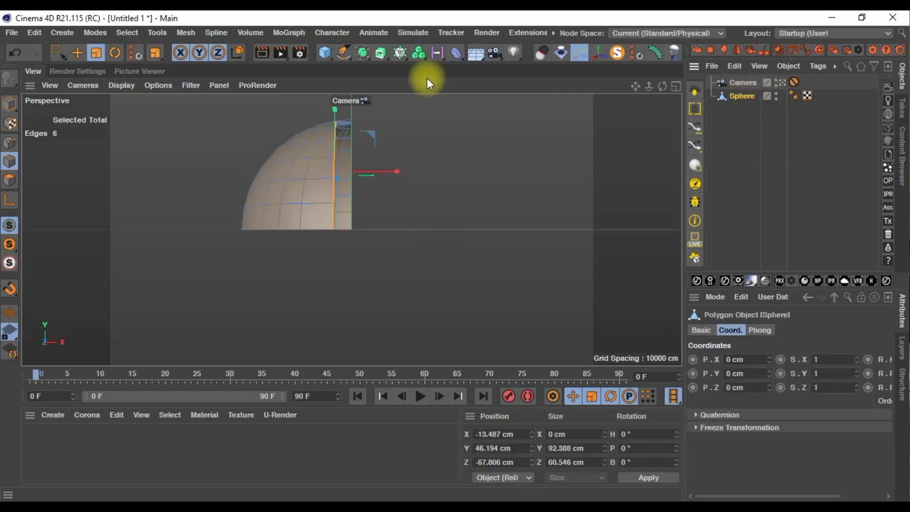
Add two Symmetry generator objects to the scene
left_click(362, 53)
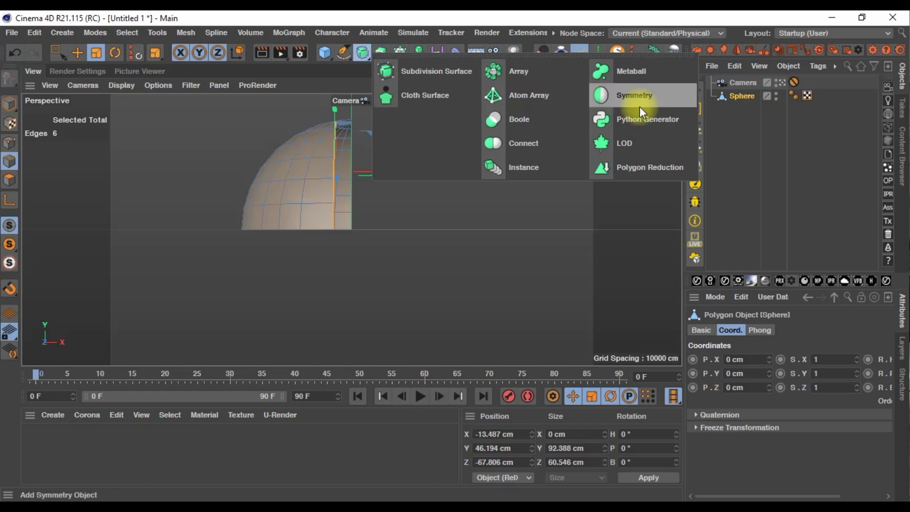
left_click(639, 103)
left_click(362, 56)
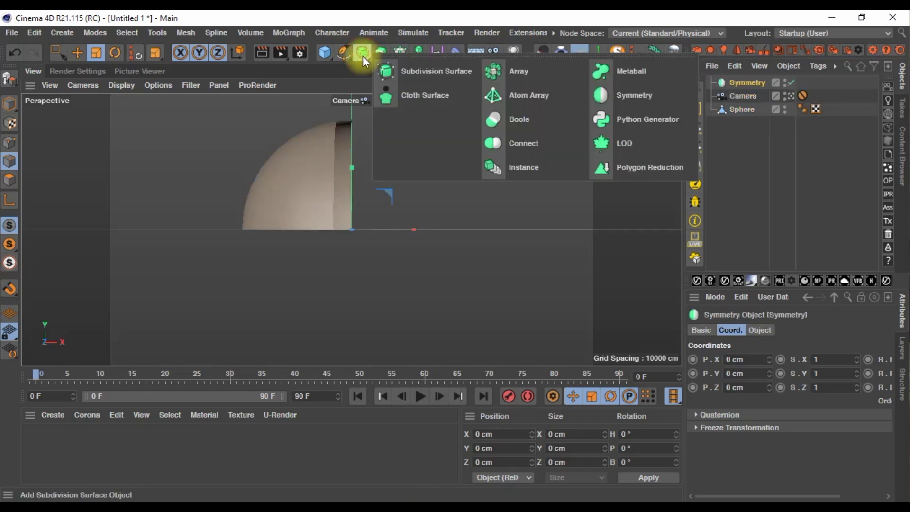
left_click(639, 98)
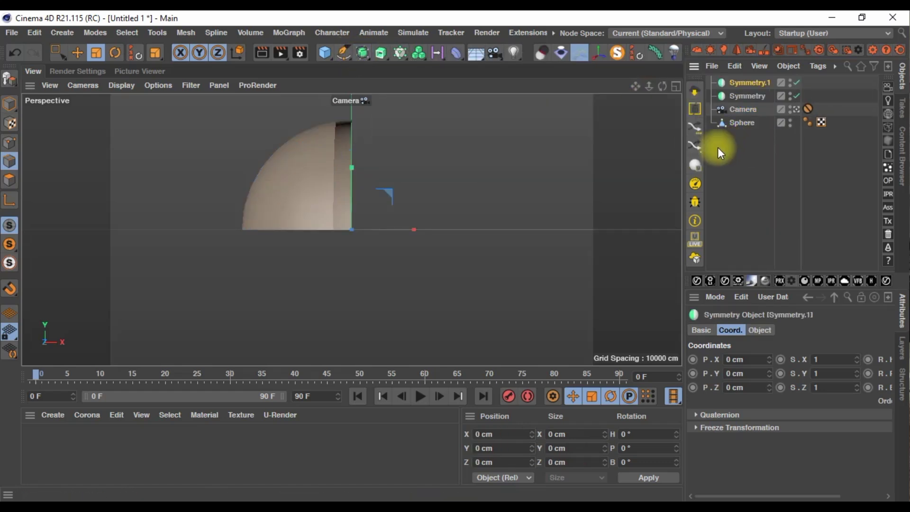
Set Symmetry.1's mirror plane to XZ
left_click(752, 94)
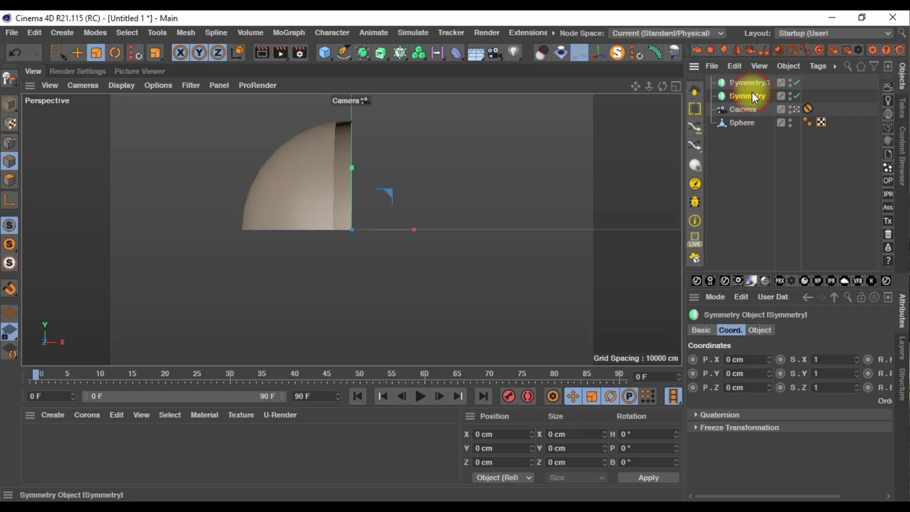
left_click(763, 330)
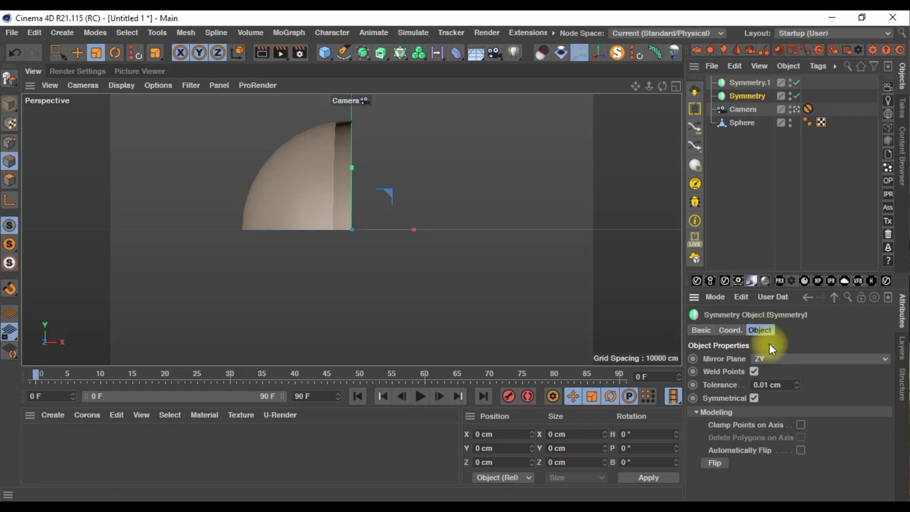
left_click(749, 80)
left_click(785, 359)
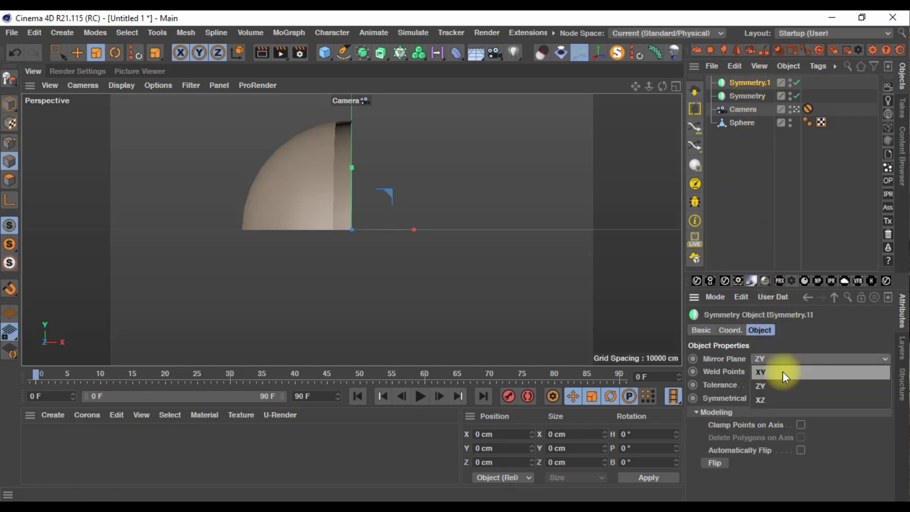
left_click(780, 398)
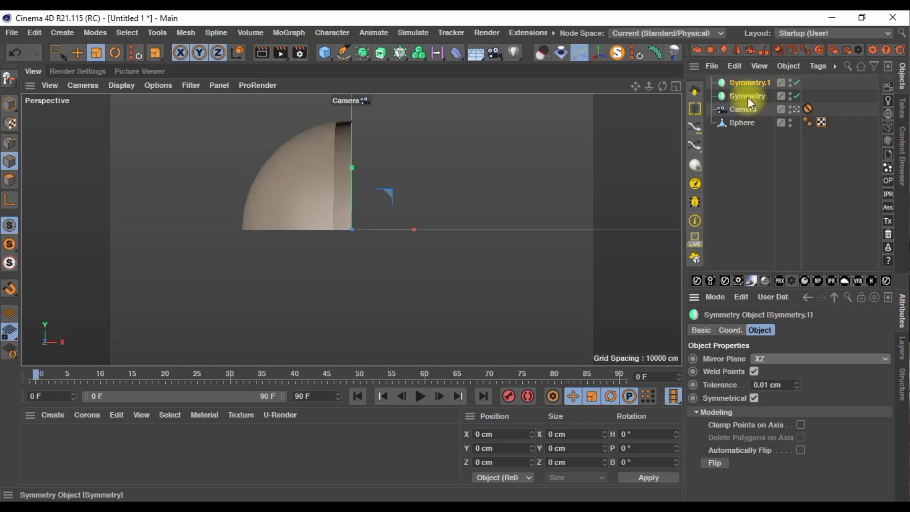
Nest Symmetry under Symmetry.1 and the Sphere under Symmetry
left_click_drag(748, 97, 749, 81)
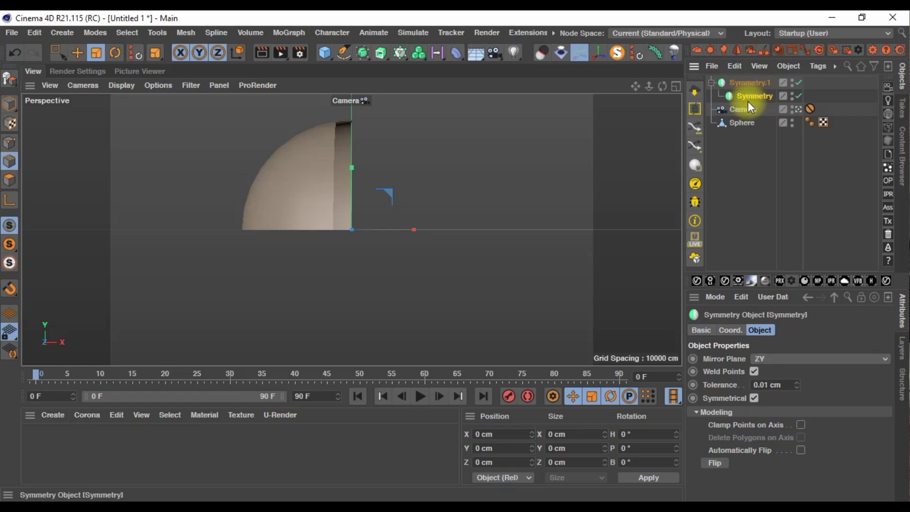
left_click_drag(746, 124, 751, 94)
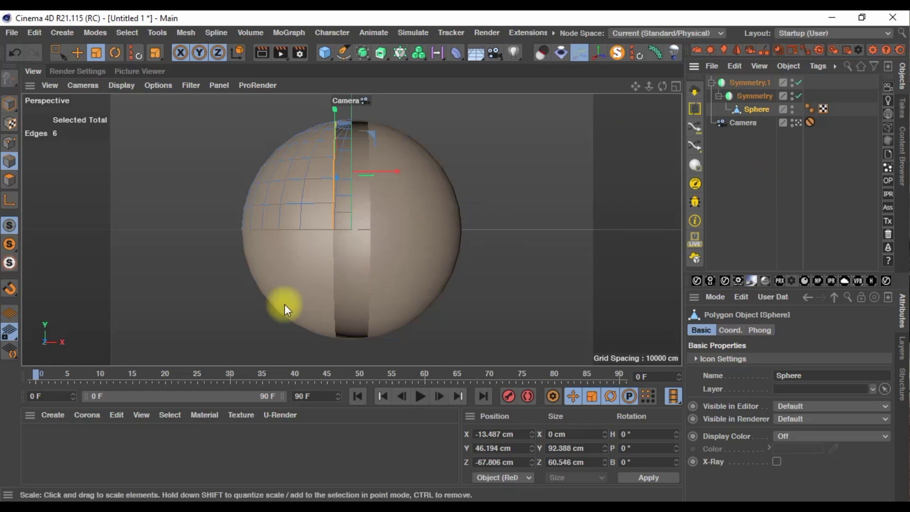
left_click(152, 495)
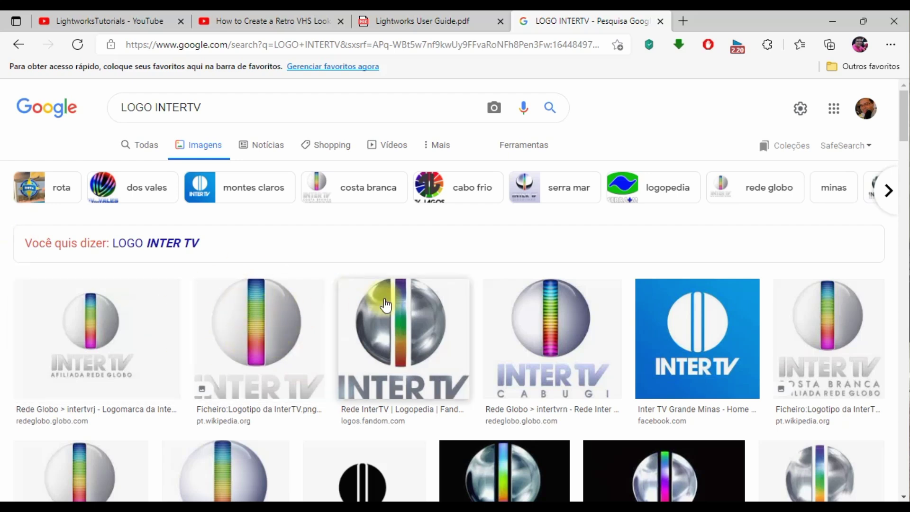
scroll(386, 304, "down", 2)
scroll(381, 301, "down", 2)
scroll(270, 351, "up", 4)
scroll(272, 355, "down", 5)
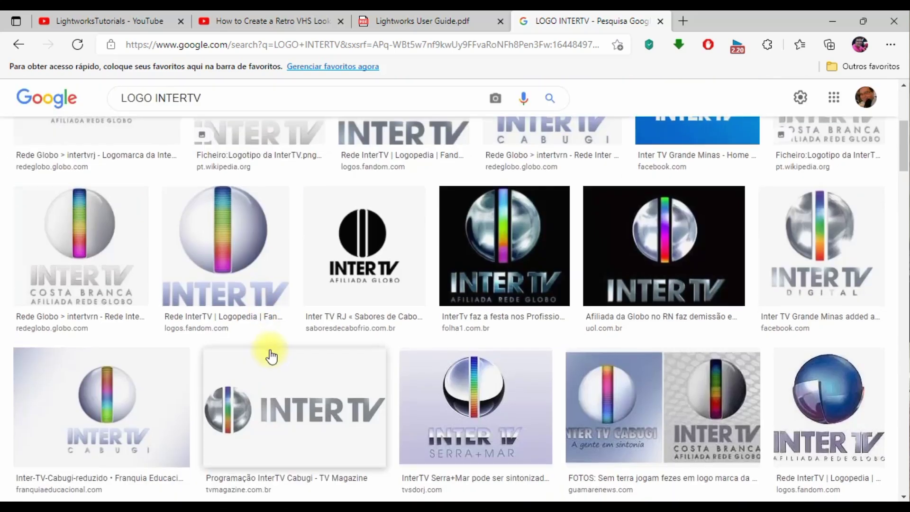
scroll(271, 355, "down", 3)
scroll(274, 351, "up", 3)
scroll(274, 365, "up", 5)
scroll(274, 367, "down", 7)
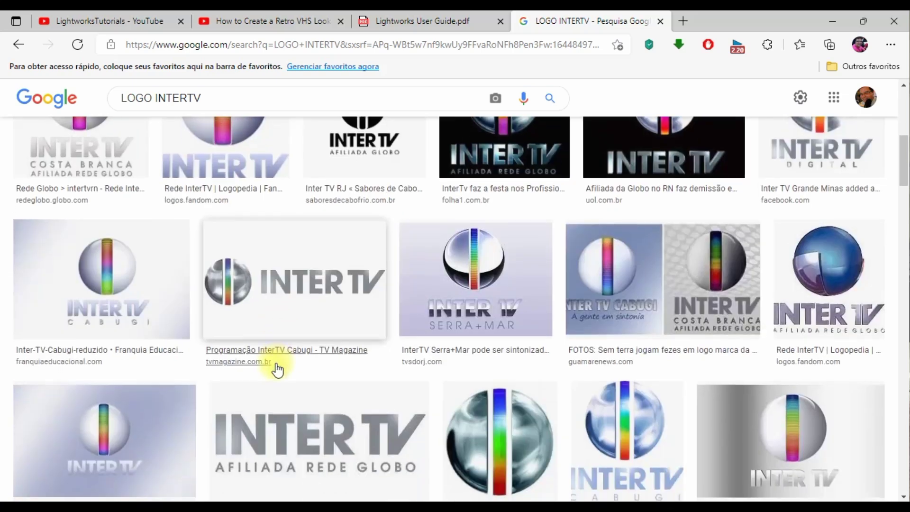
scroll(277, 367, "down", 4)
scroll(274, 366, "down", 2)
scroll(275, 368, "down", 6)
scroll(277, 370, "up", 5)
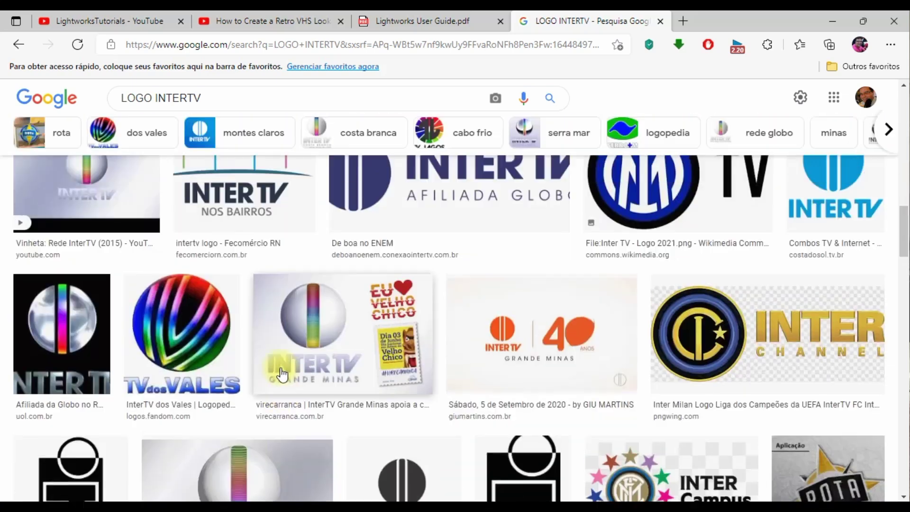
scroll(279, 375, "up", 4)
scroll(272, 378, "up", 3)
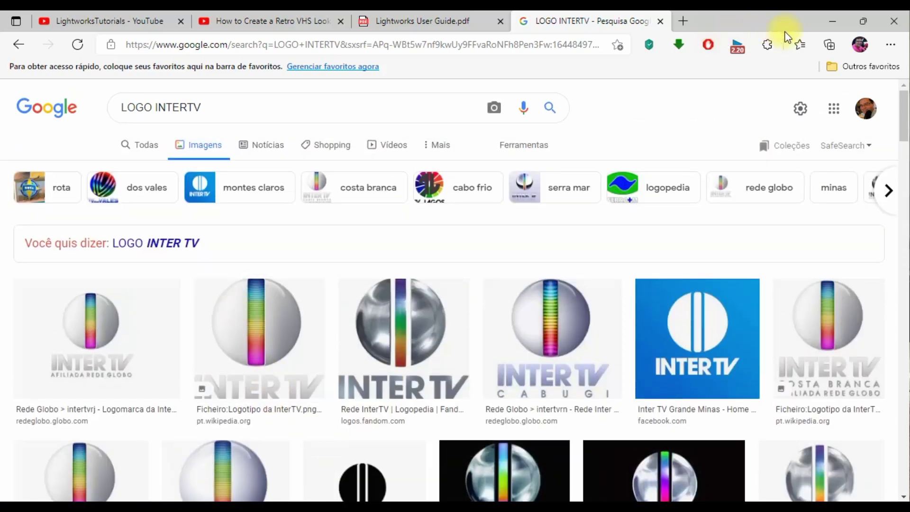
Make Symmetry.1 editable, move the merged Sphere to top level, and delete the leftover symmetry nulls
left_click(831, 22)
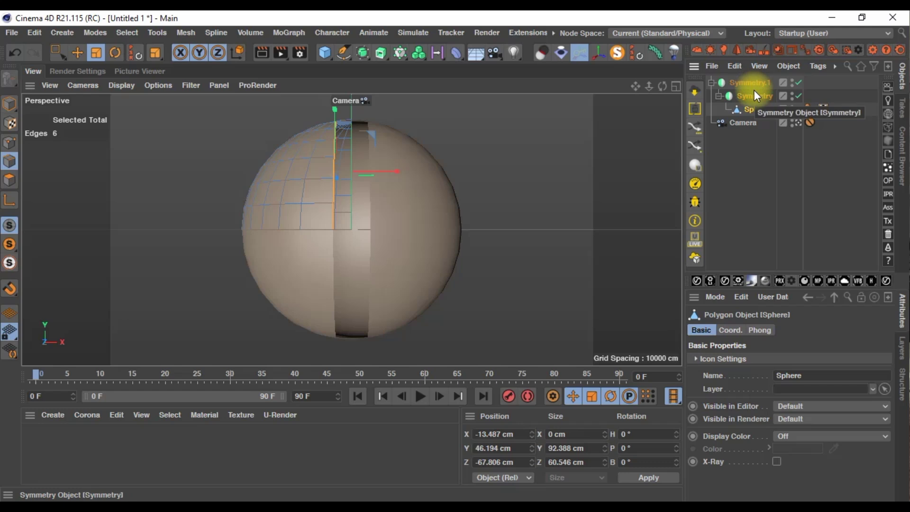
left_click(755, 83)
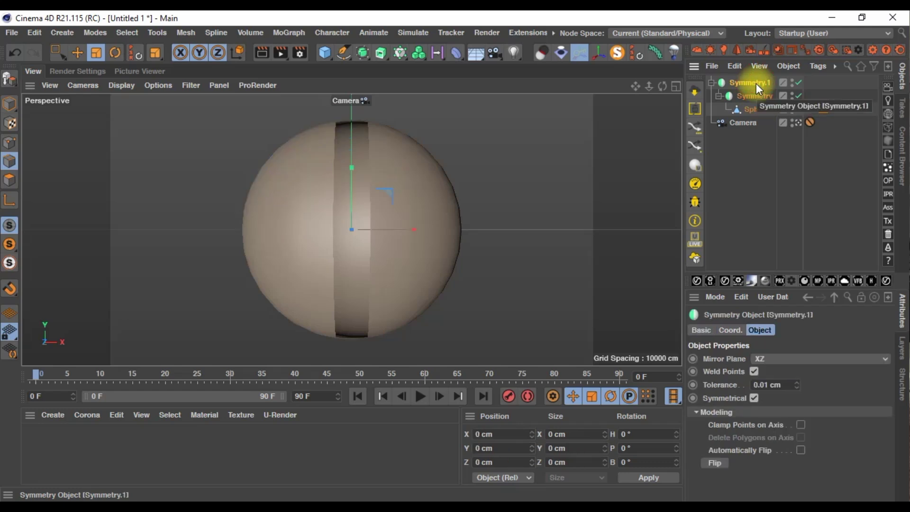
key("c")
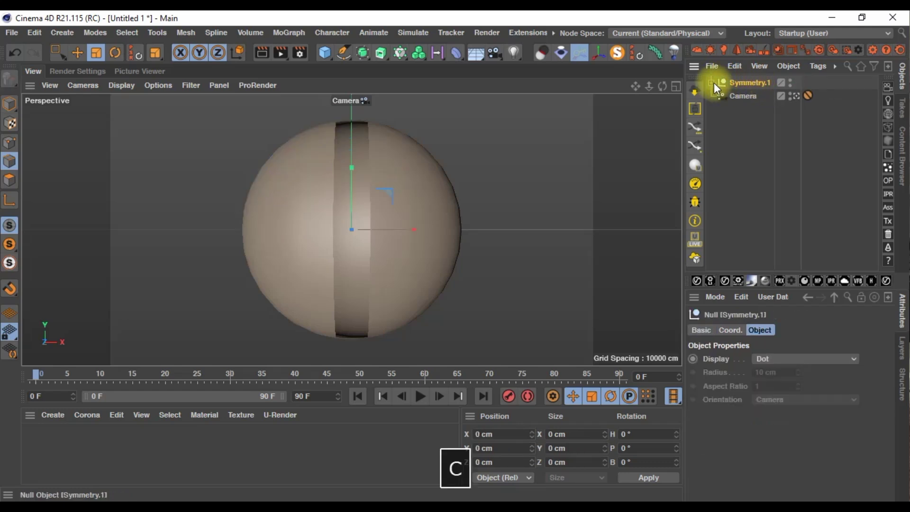
left_click(712, 83)
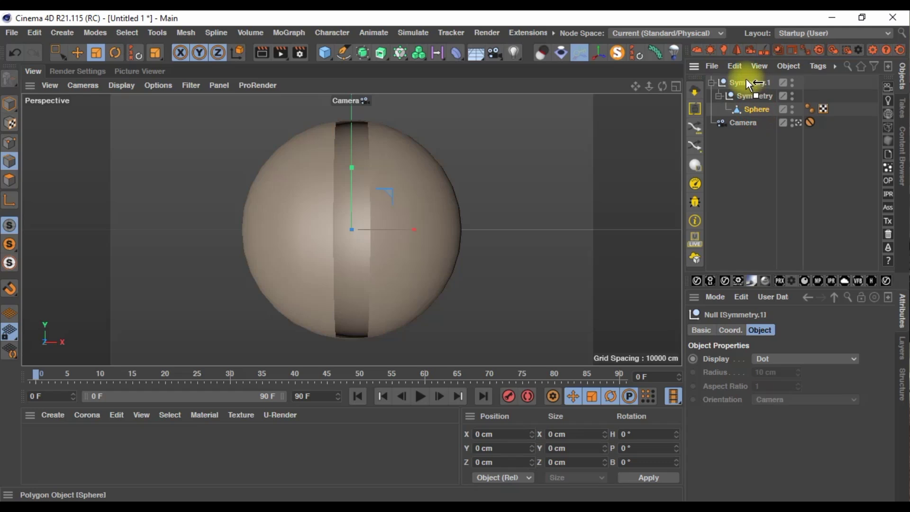
left_click_drag(749, 84, 750, 82)
left_click_drag(810, 96, 749, 109)
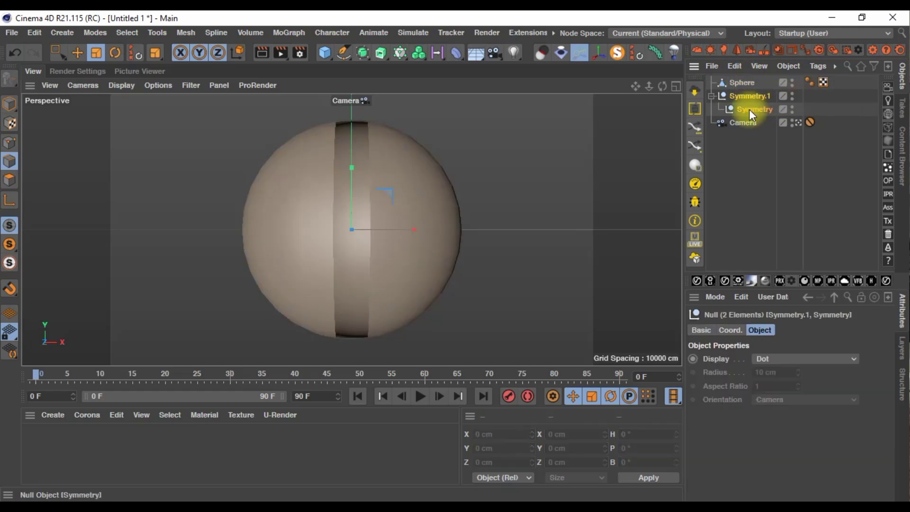
key("Delete")
left_click(747, 81)
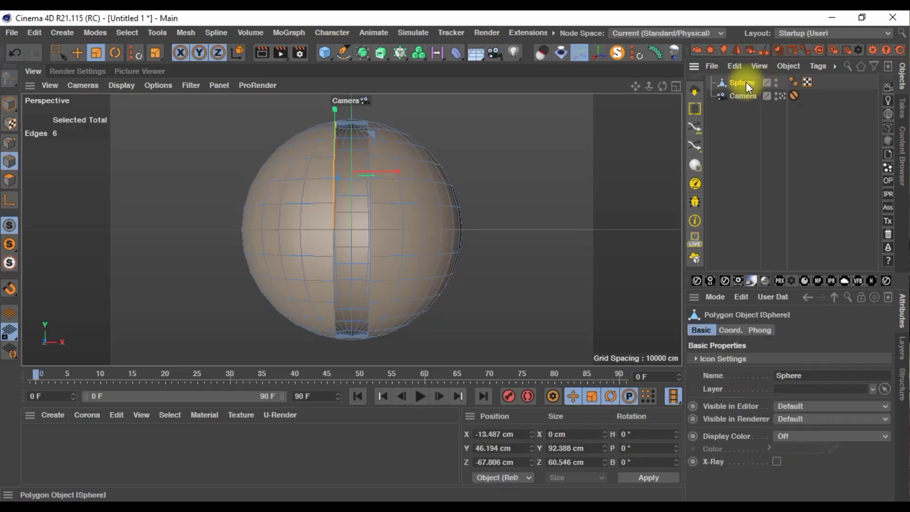
Optimize the Sphere's points to weld the duplicate points along the mirror seams
left_click(9, 142)
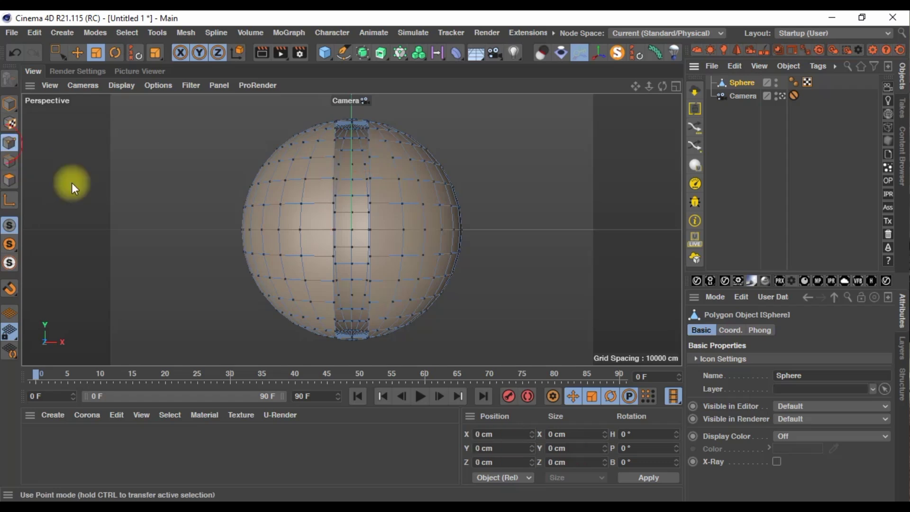
key("ctrl+a")
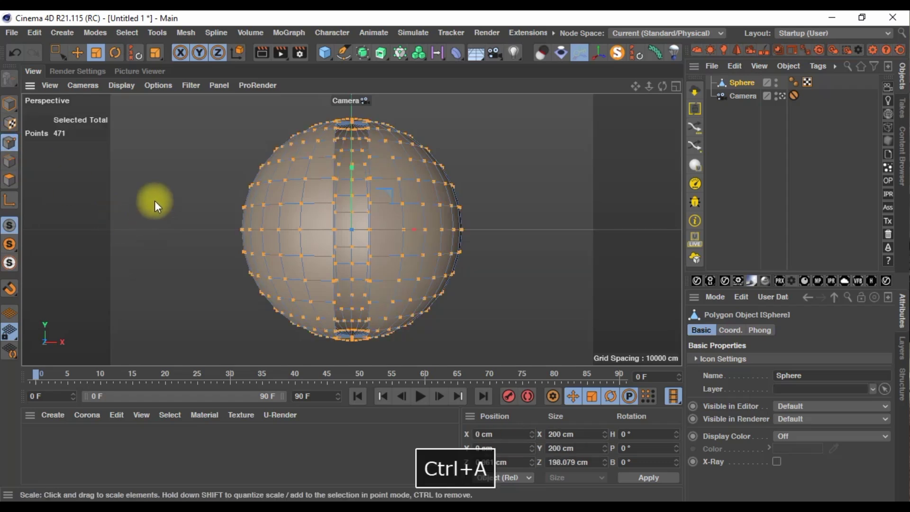
right_click(151, 195)
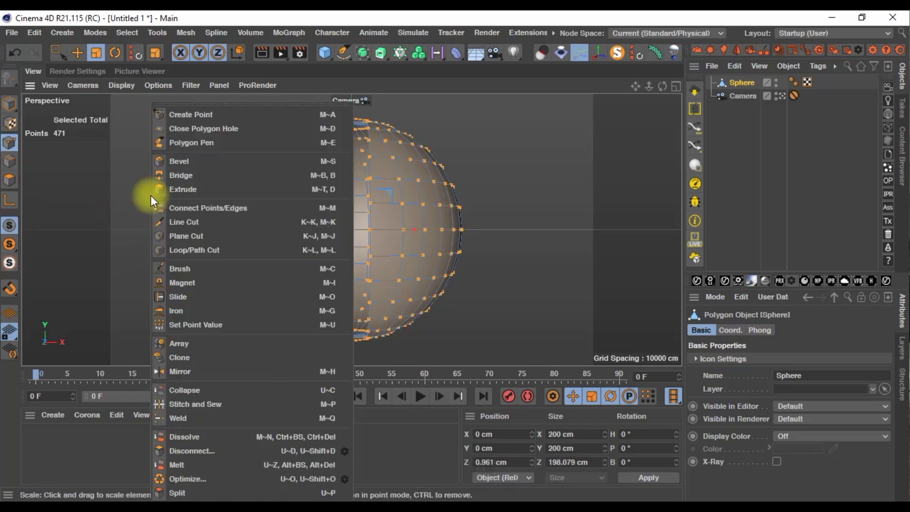
left_click(217, 480)
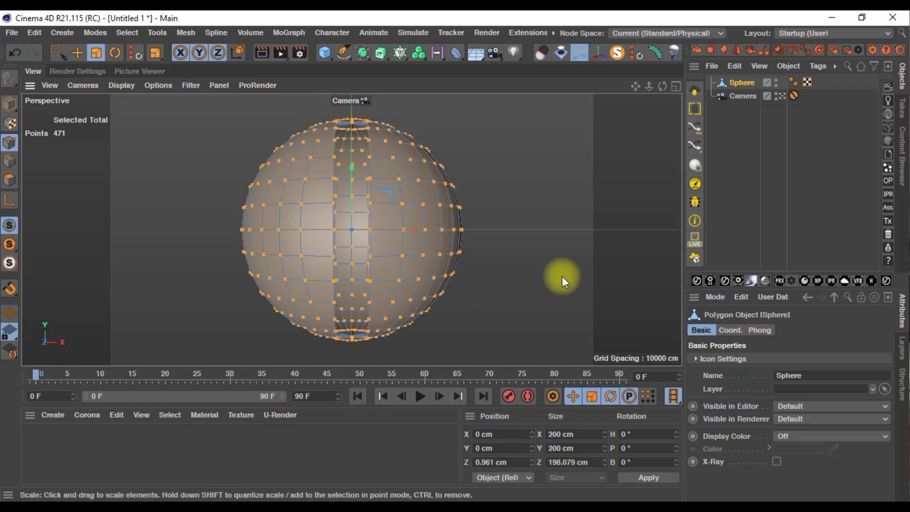
left_click(493, 252)
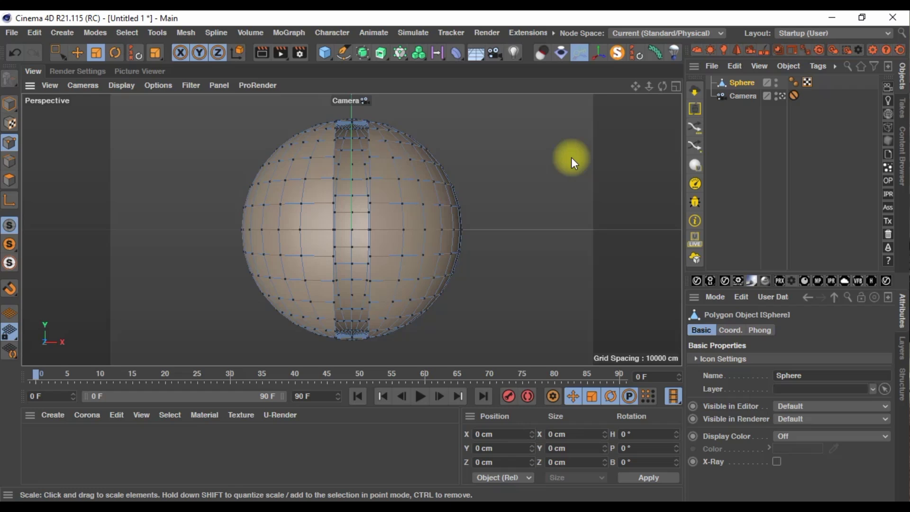
Inspect the sphere in the editor view, then look through the scene camera again
left_click(786, 97)
scroll(331, 169, "up", 3)
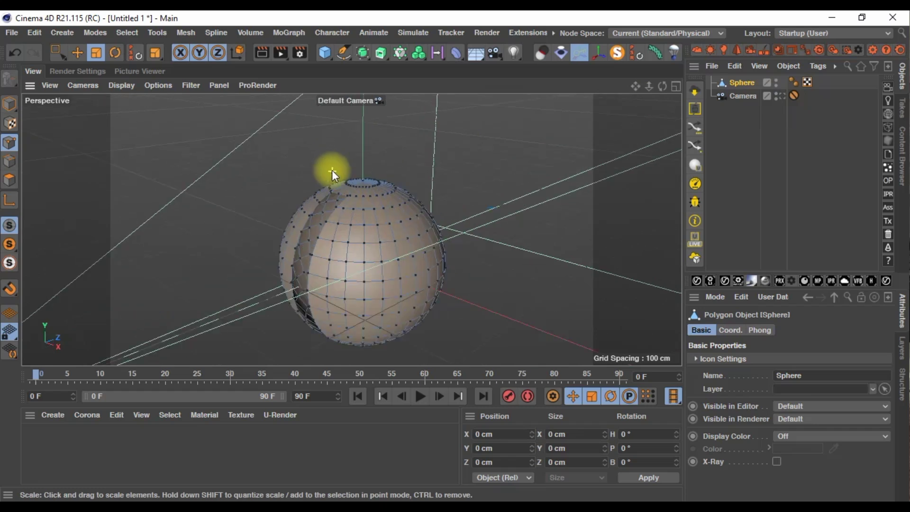
scroll(331, 170, "up", 3)
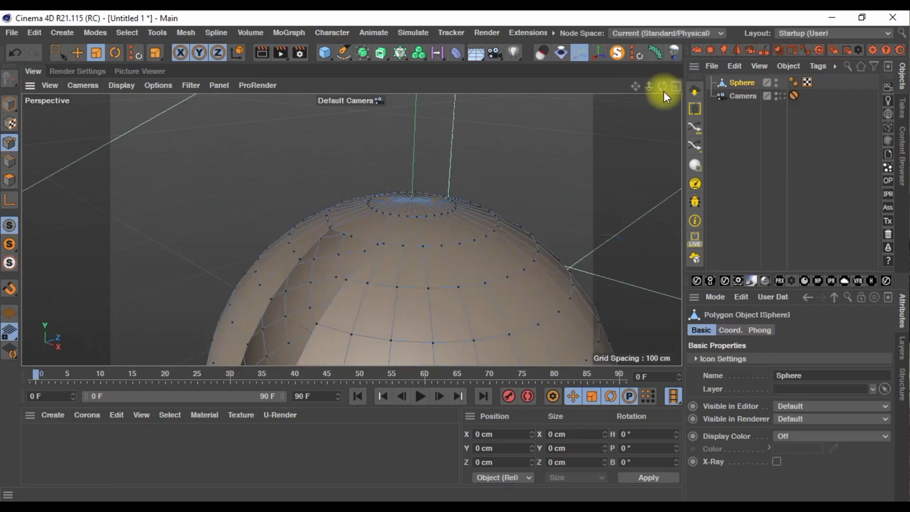
mouse_move(663, 91)
left_mouse_down()
mouse_move(453, 259)
mouse_move(662, 94)
mouse_move(780, 103)
left_mouse_up()
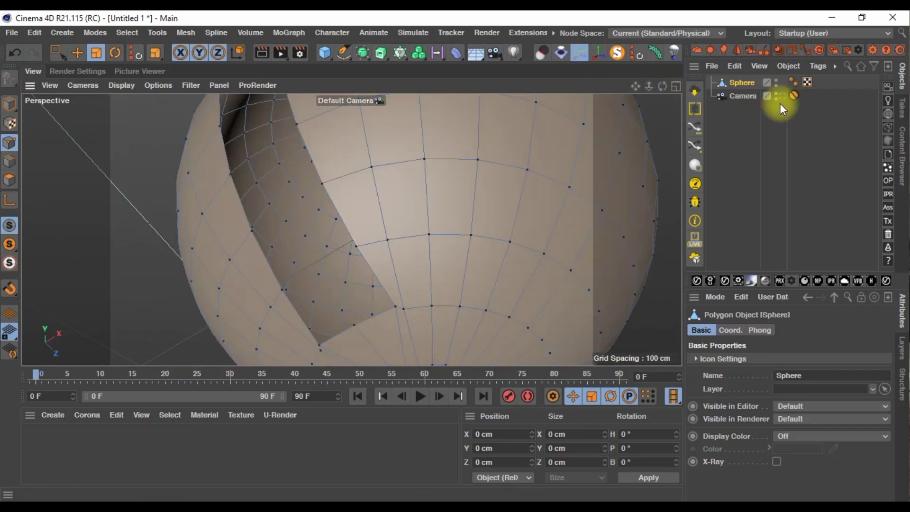
left_click(780, 96)
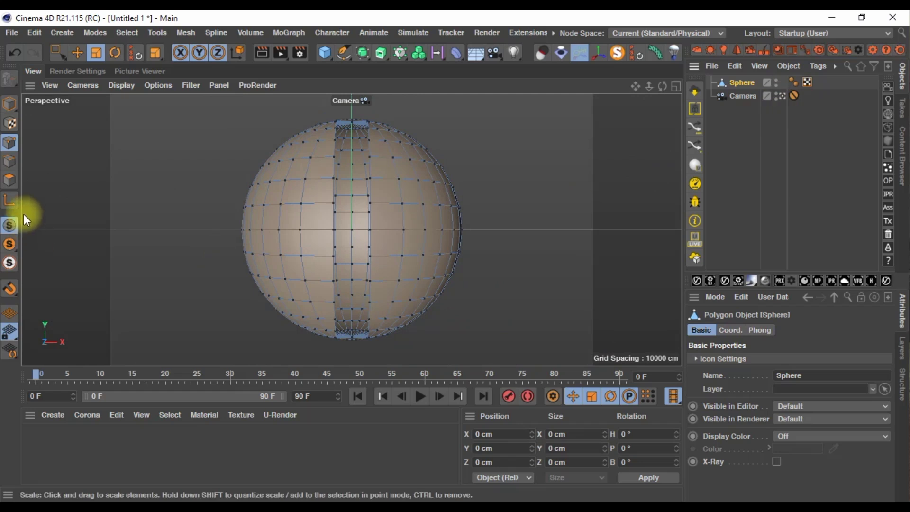
Select all the sphere's polygons and wrap it in a Cloth Surface via Commander
left_click(10, 180)
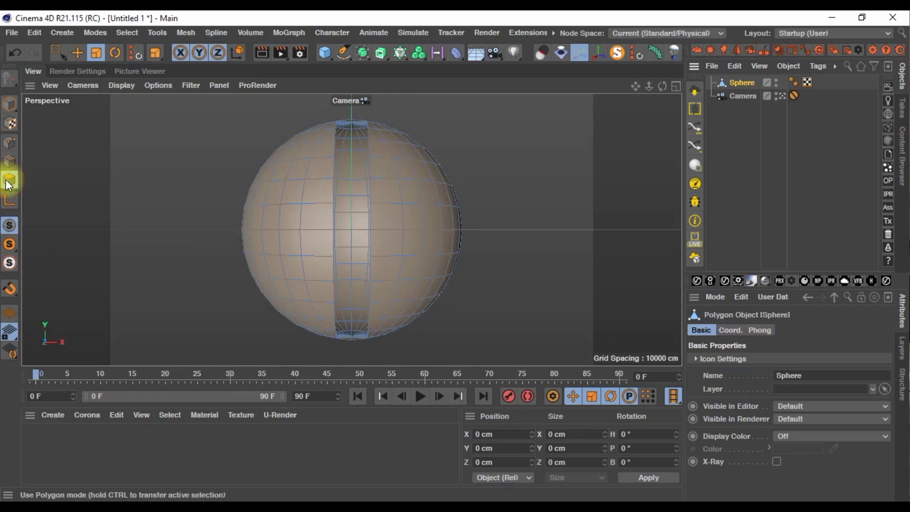
left_click(317, 227)
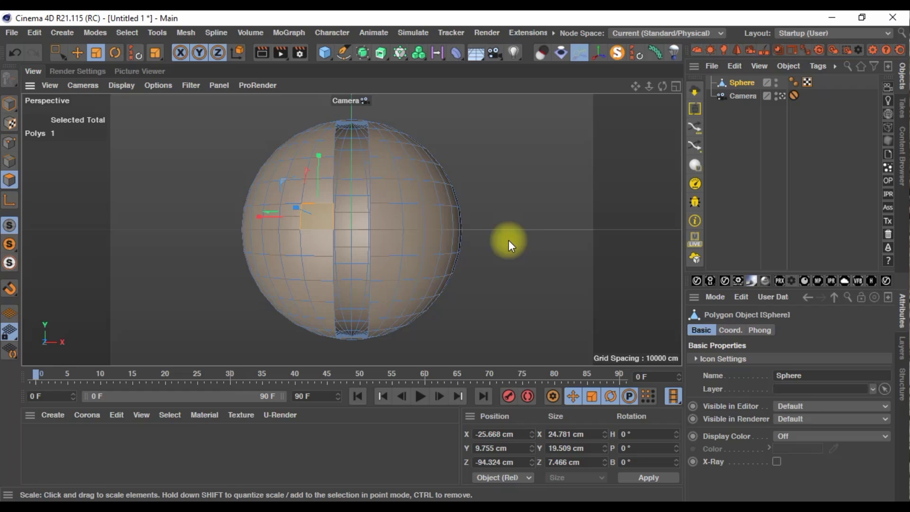
key("ctrl+a")
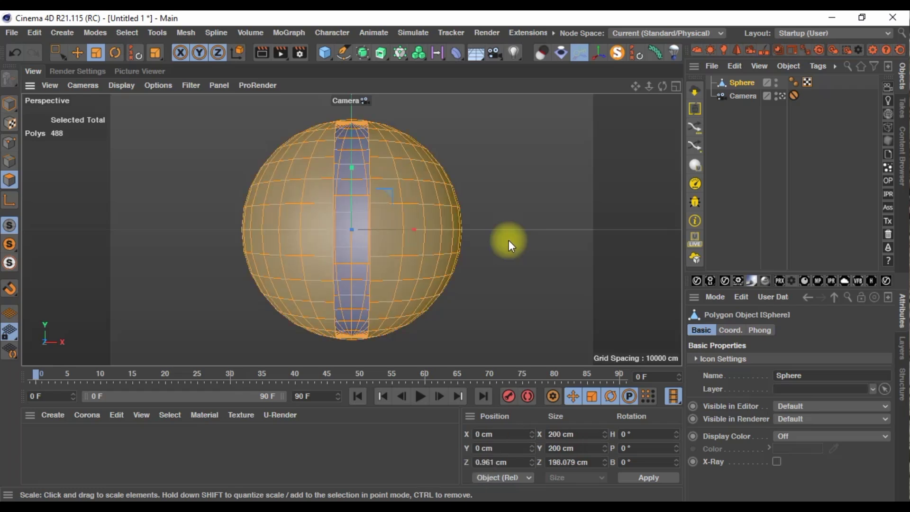
key("shift+c")
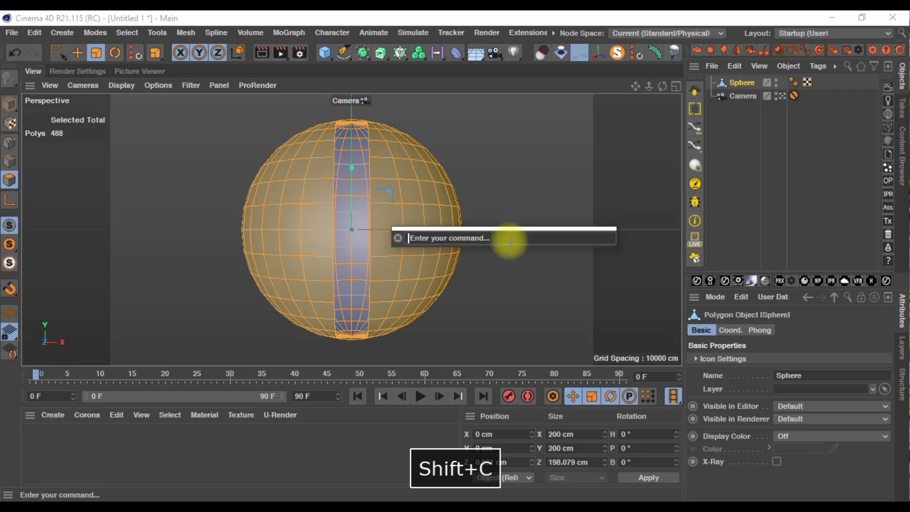
type("CLO")
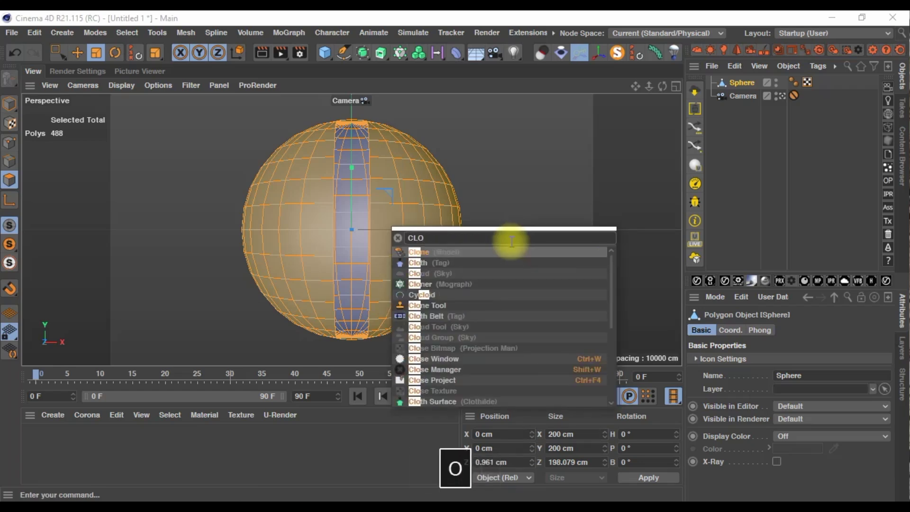
type("TH")
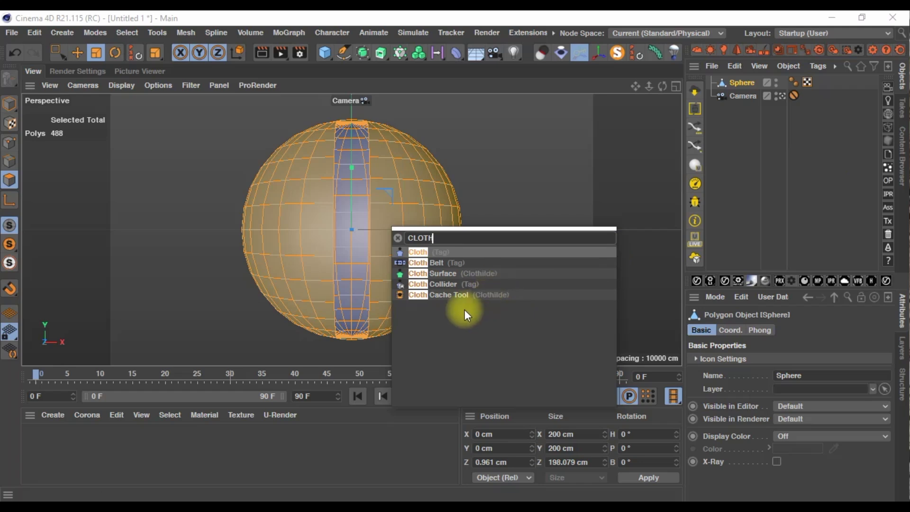
left_click(459, 274, "alt")
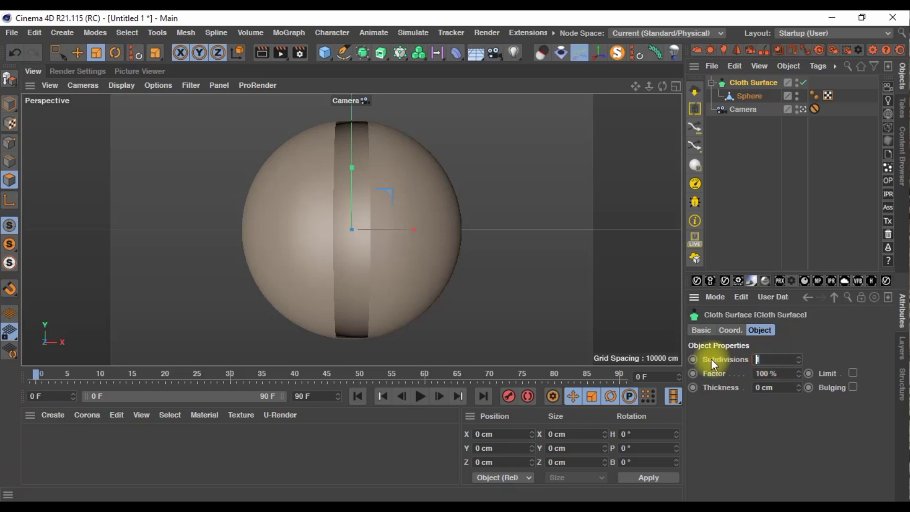
Set the Cloth Surface to 0 subdivisions and 4 cm thickness
type("0")
left_click(785, 391)
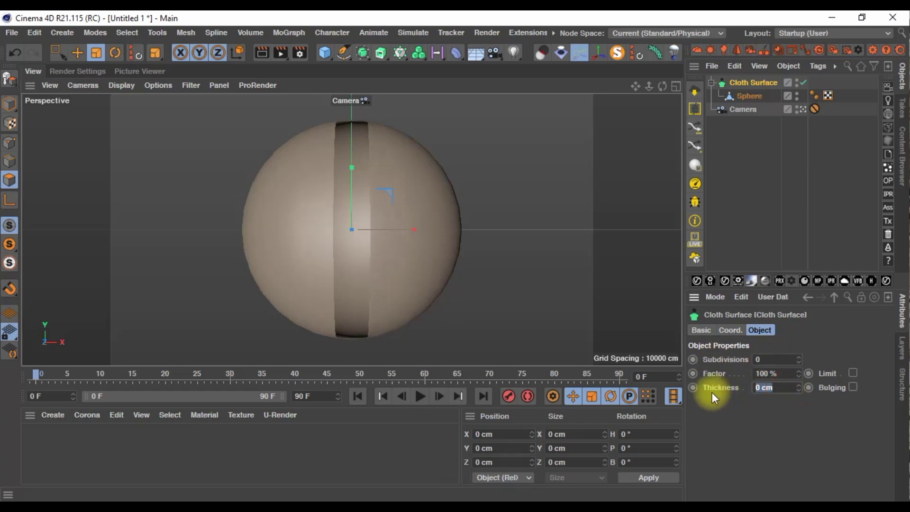
type("4")
key("Return")
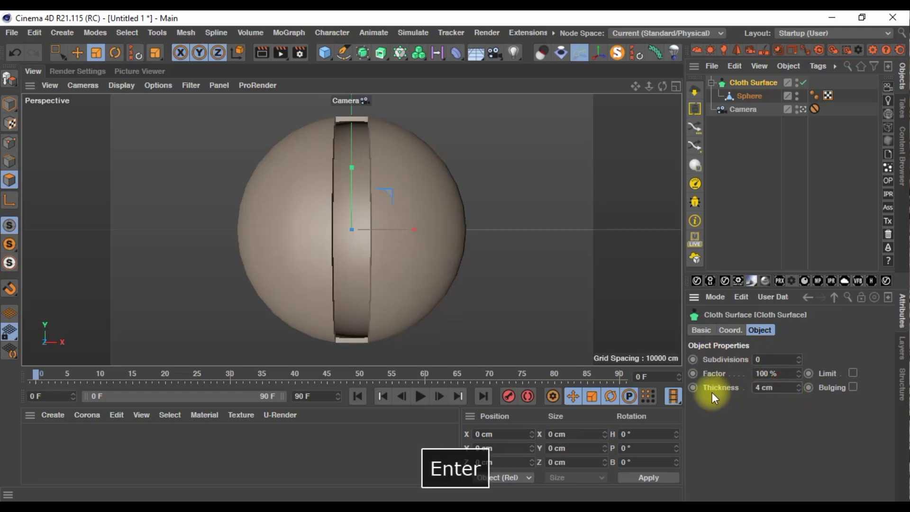
left_click(753, 204)
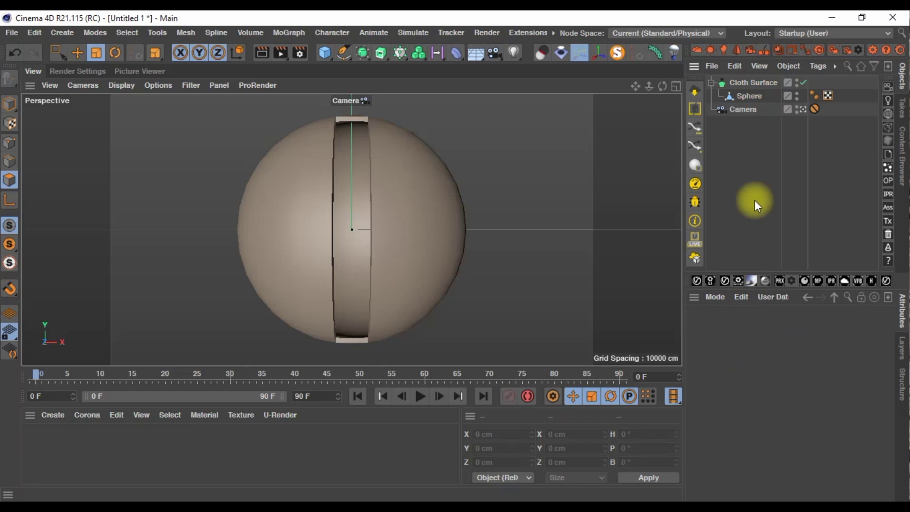
left_click(749, 80)
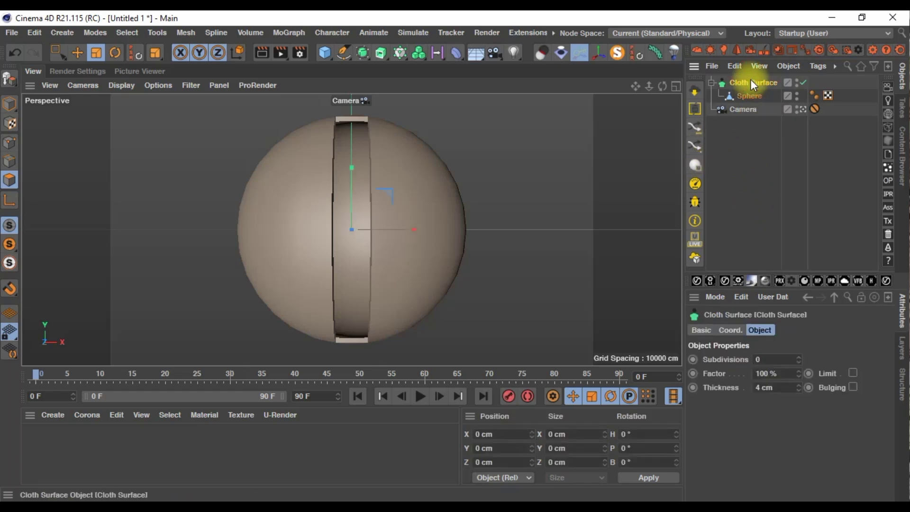
Bake the Cloth Surface into the Sphere mesh and delete the leftover null
key("c")
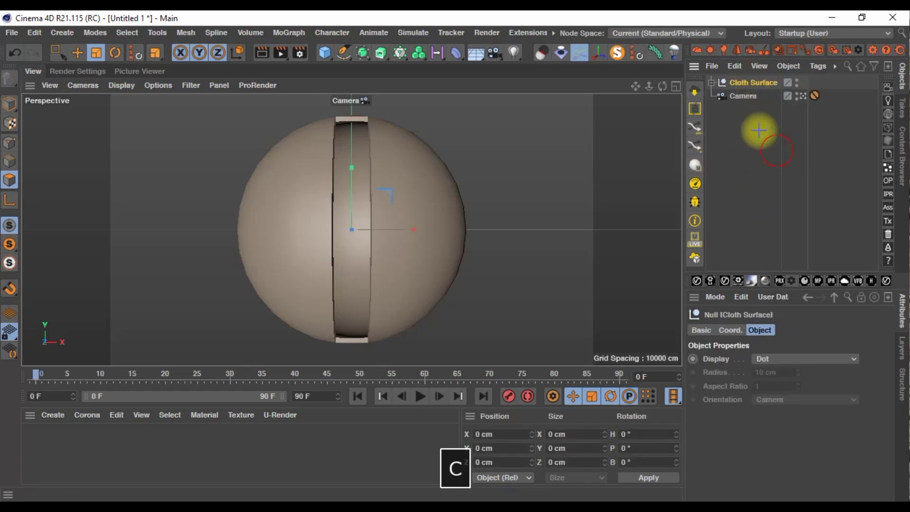
left_click(755, 132)
left_click_drag(743, 95, 742, 80)
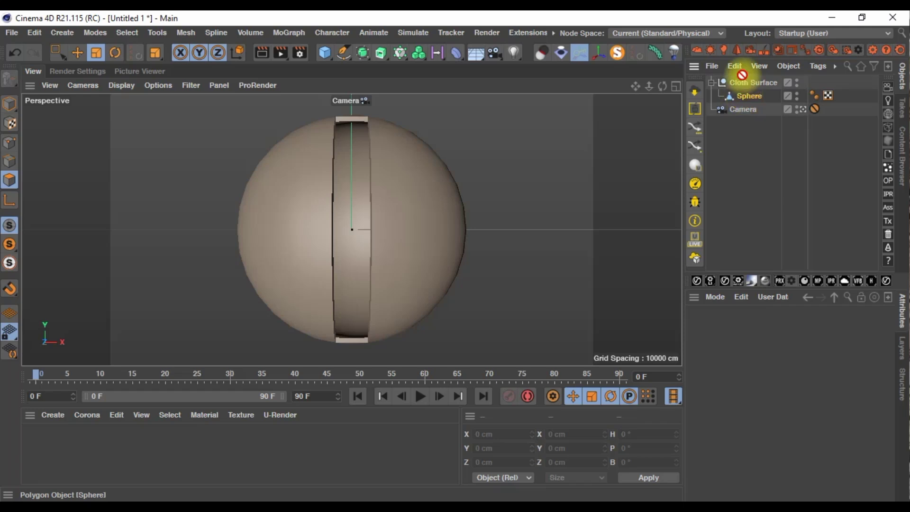
left_click(748, 93)
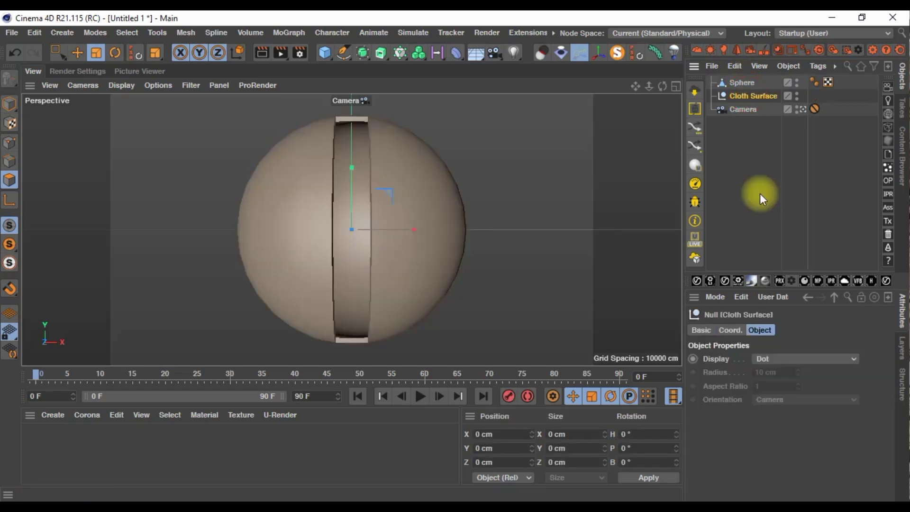
key("Delete")
left_click(739, 83)
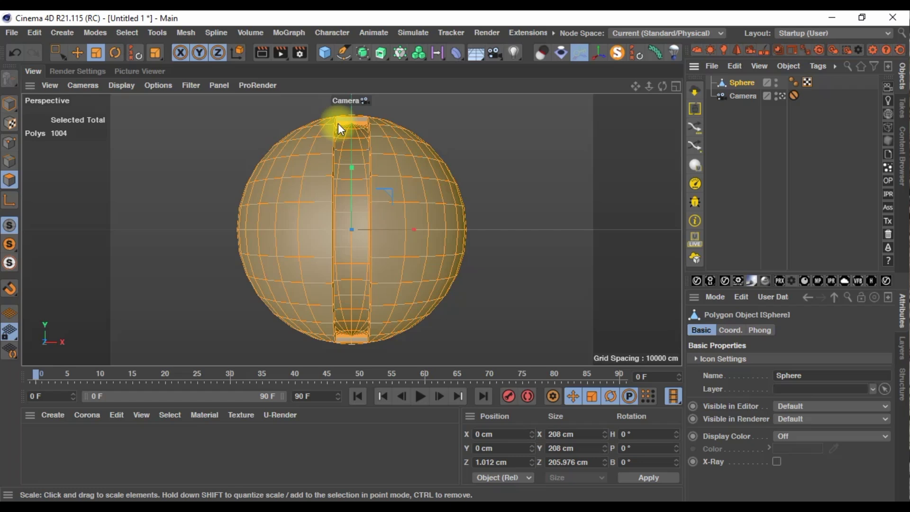
Add an edge loop at 50% across the slot's wall and reselect the Sphere
key("m")
key("l")
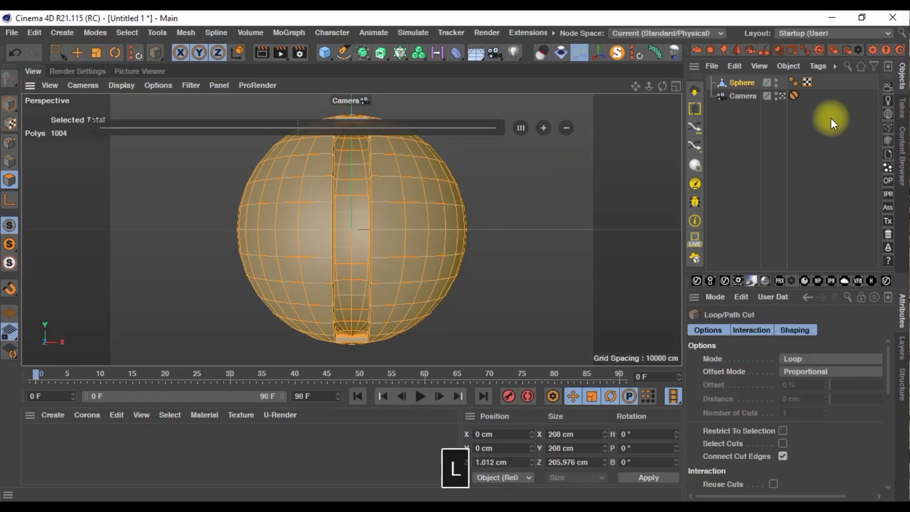
left_click(781, 96)
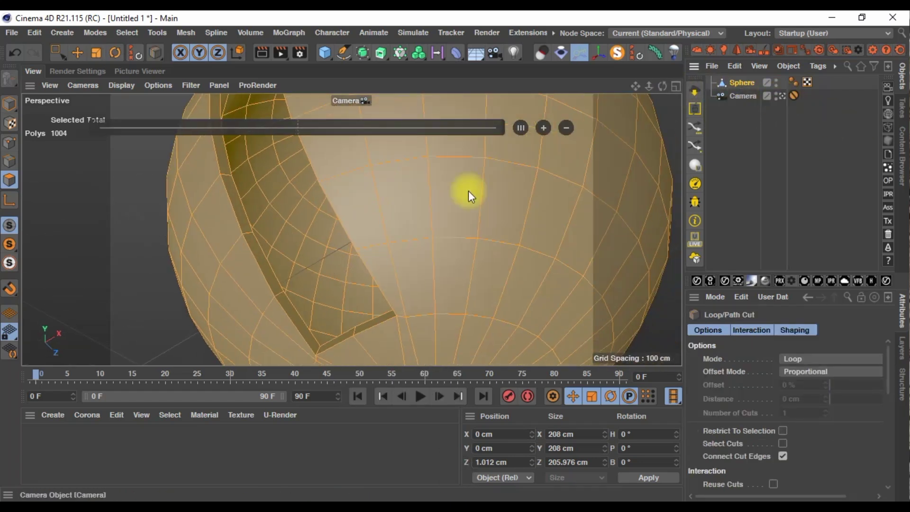
scroll(240, 226, "up", 3)
scroll(240, 227, "up", 2)
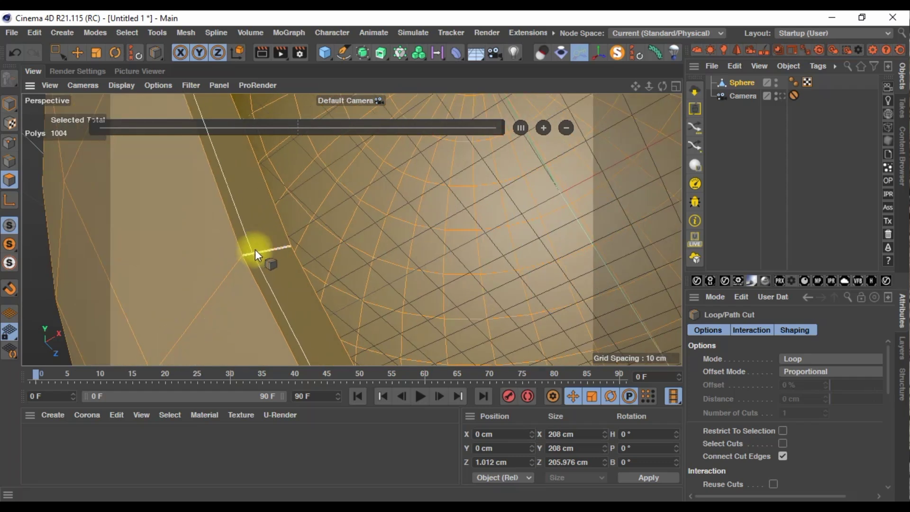
left_click(266, 251, "shift")
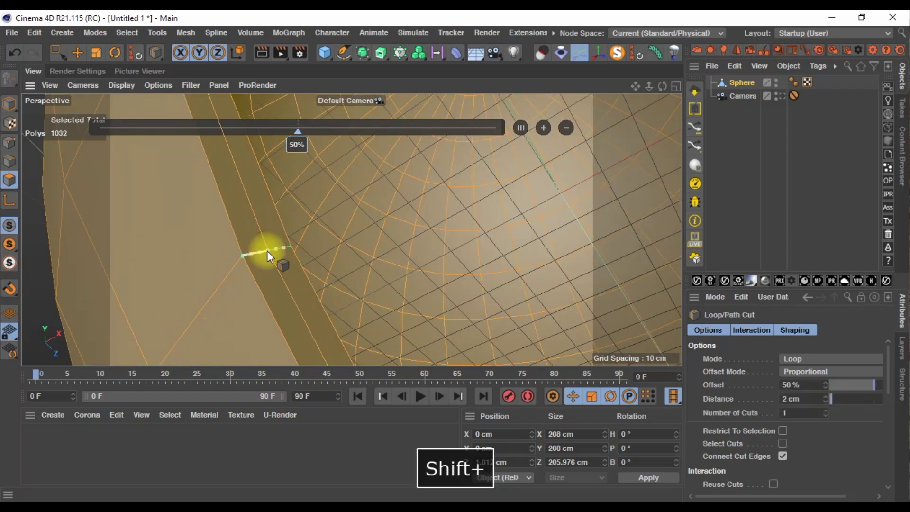
left_click(749, 87)
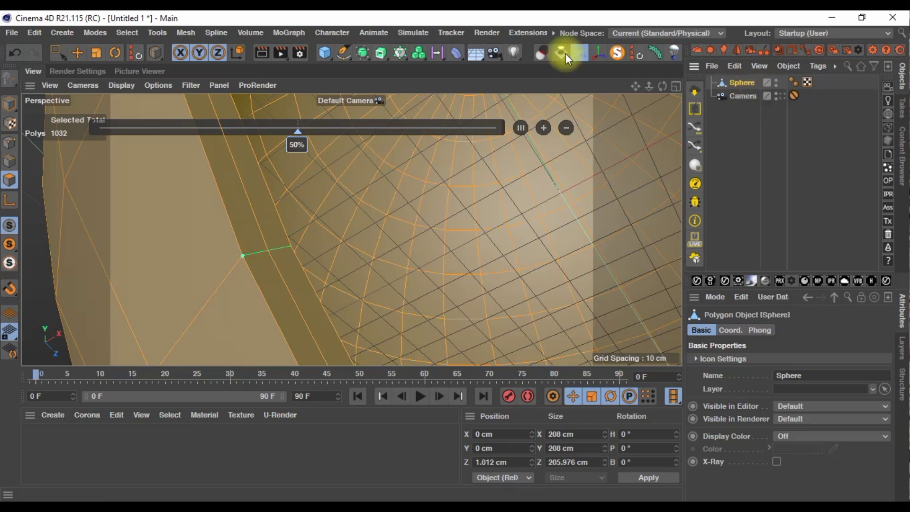
Parent the Sphere under a Subdivision Surface and set Subdivision Editor to 3
left_click(364, 53, "alt")
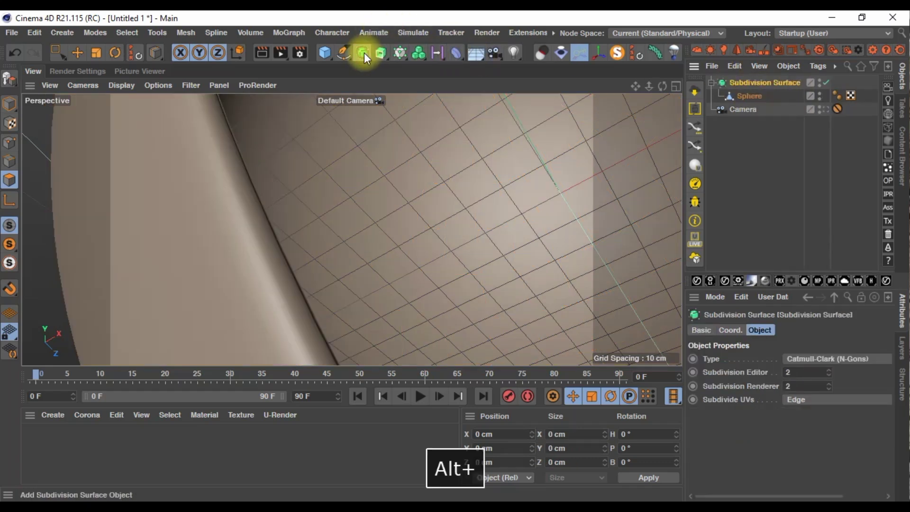
key("h")
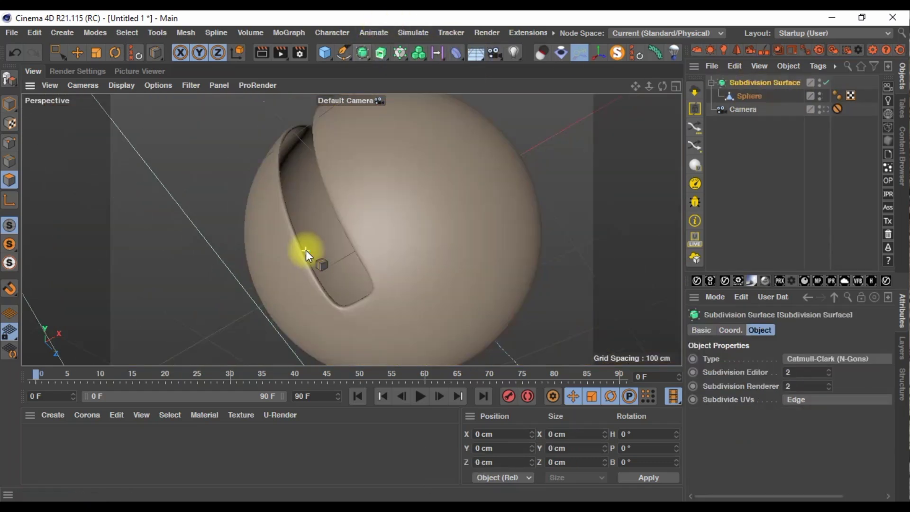
mouse_move(661, 86)
left_mouse_down()
mouse_move(453, 260)
mouse_move(315, 291)
left_mouse_up()
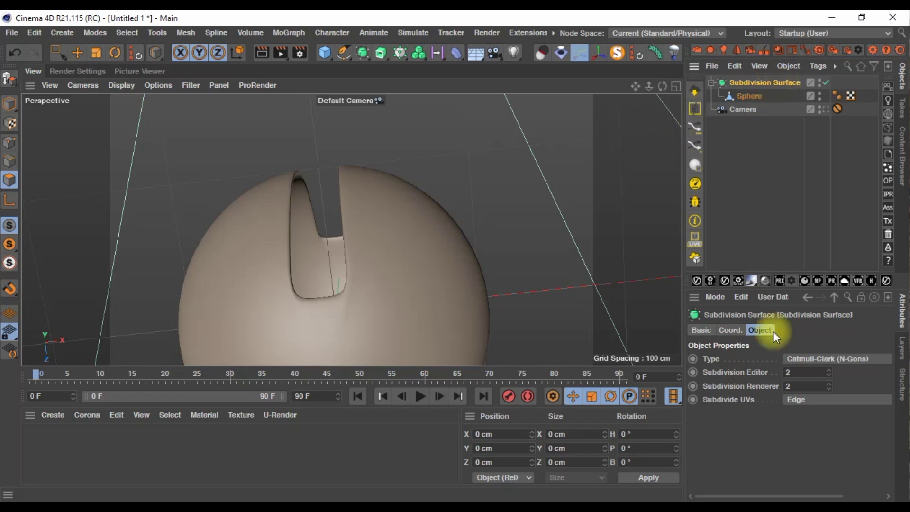
left_click(829, 370)
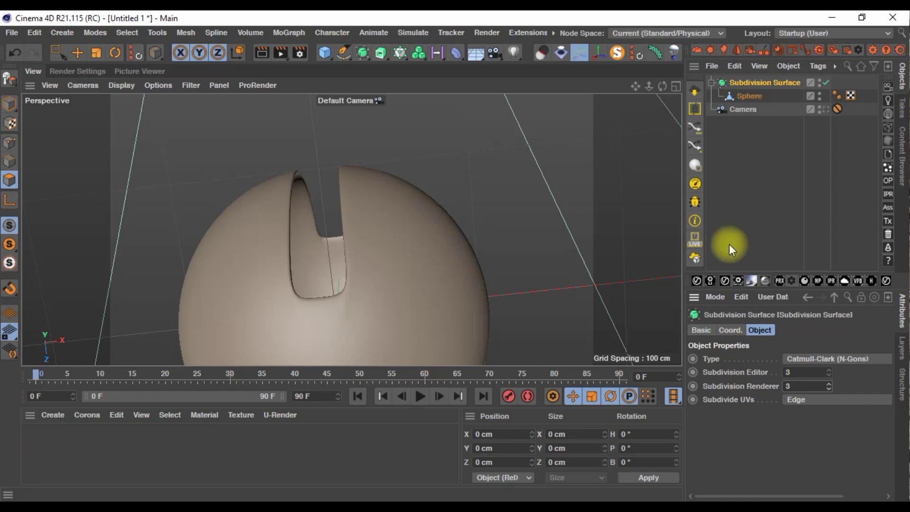
Uncheck Angle Limit on the Sphere's Phong tag, then reselect the Sphere
left_click(837, 95)
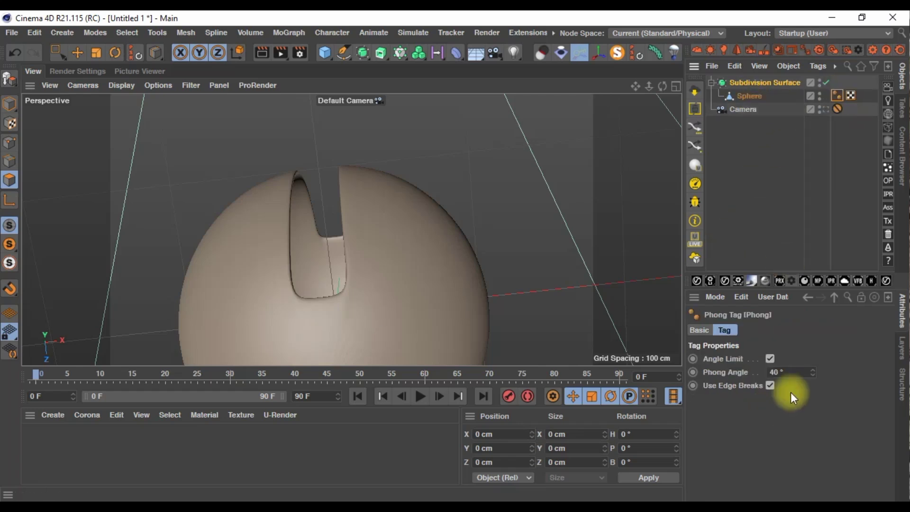
left_click(771, 359)
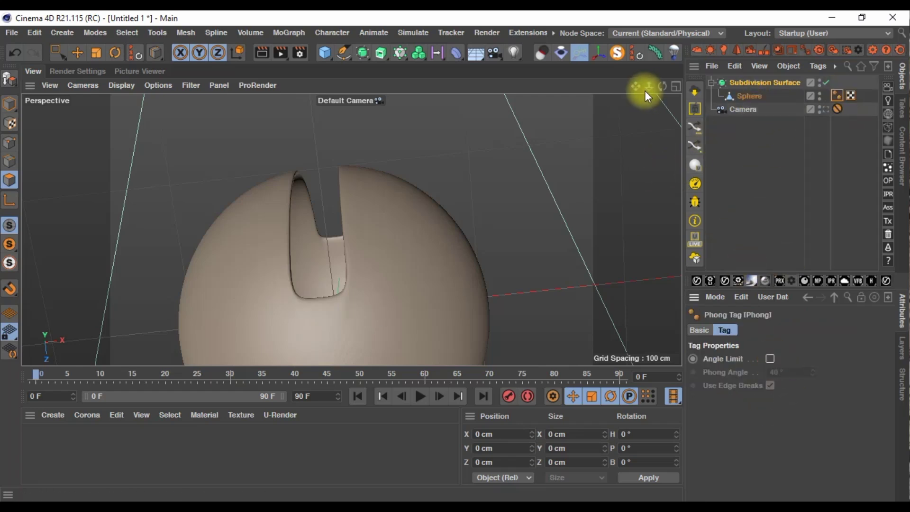
left_click(749, 96)
In Point mode, slide the first slot corner points toward the slot edge
key("k")
key("l")
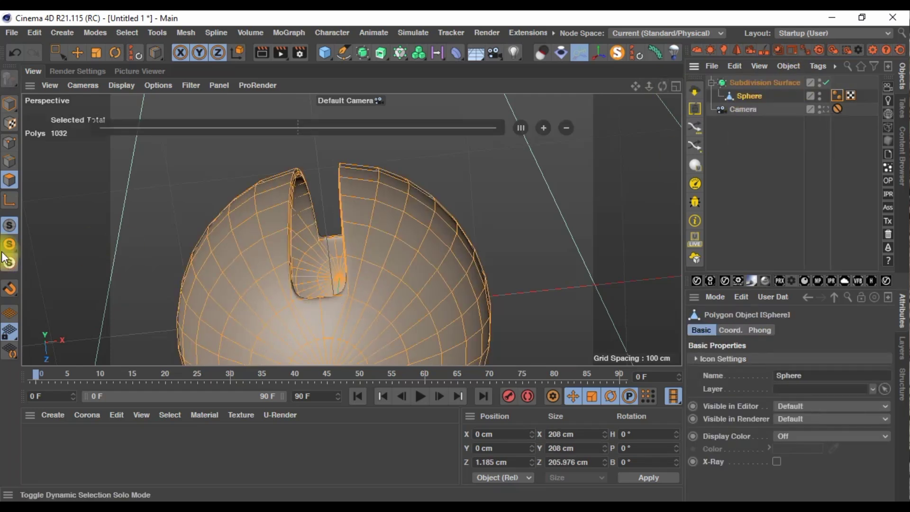
left_click(11, 146)
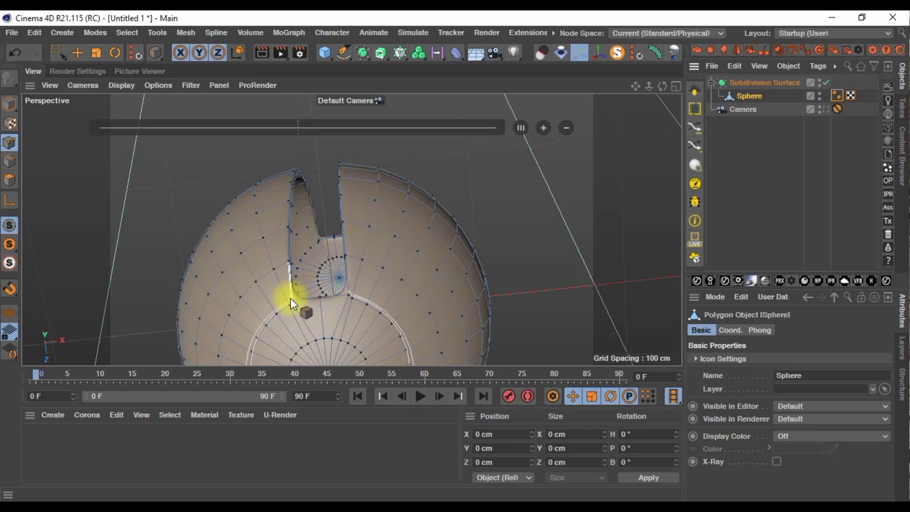
key("m")
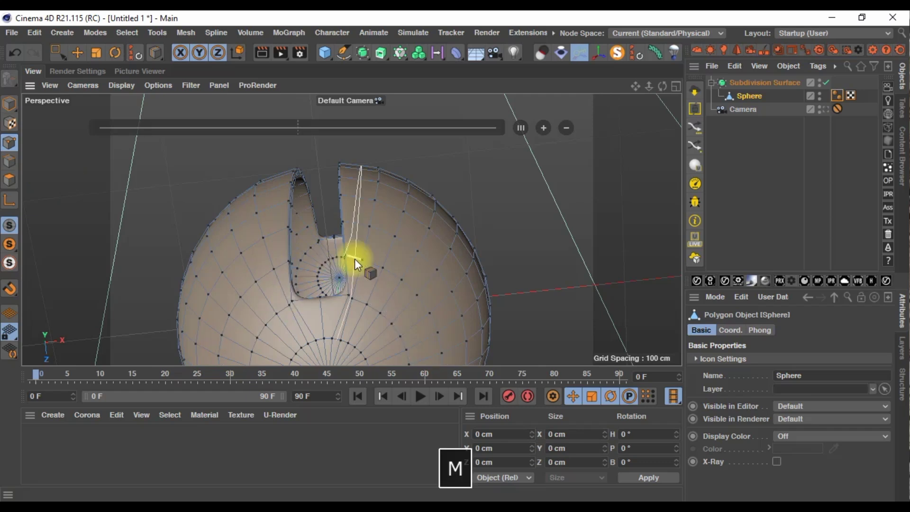
key("o")
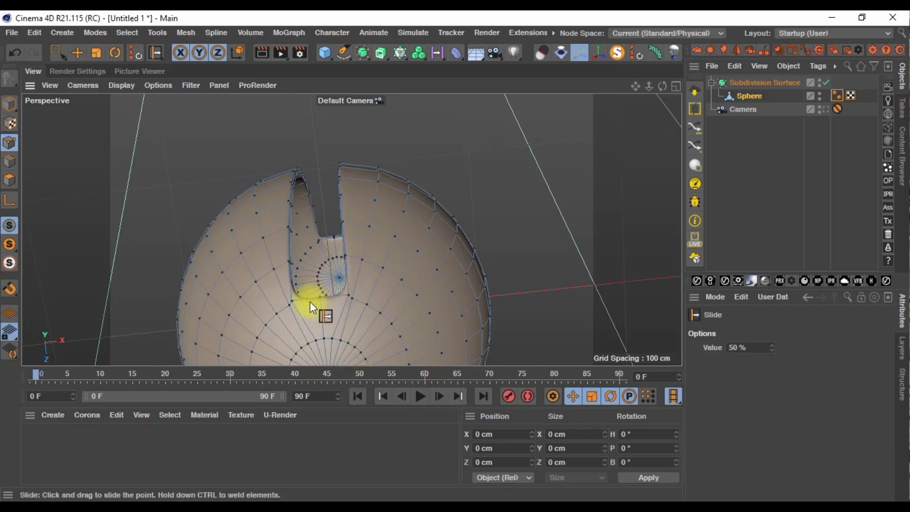
scroll(310, 301, "up", 3)
scroll(298, 305, "up", 3)
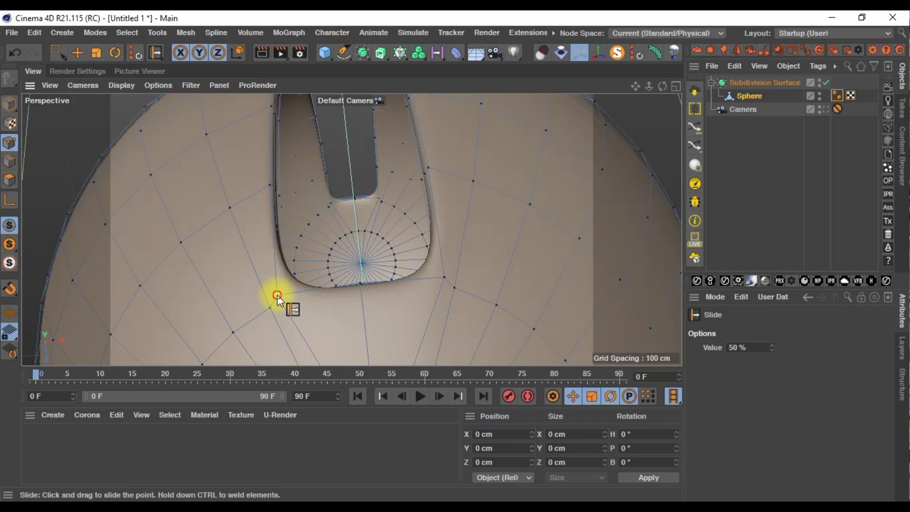
left_click_drag(278, 299, 283, 300)
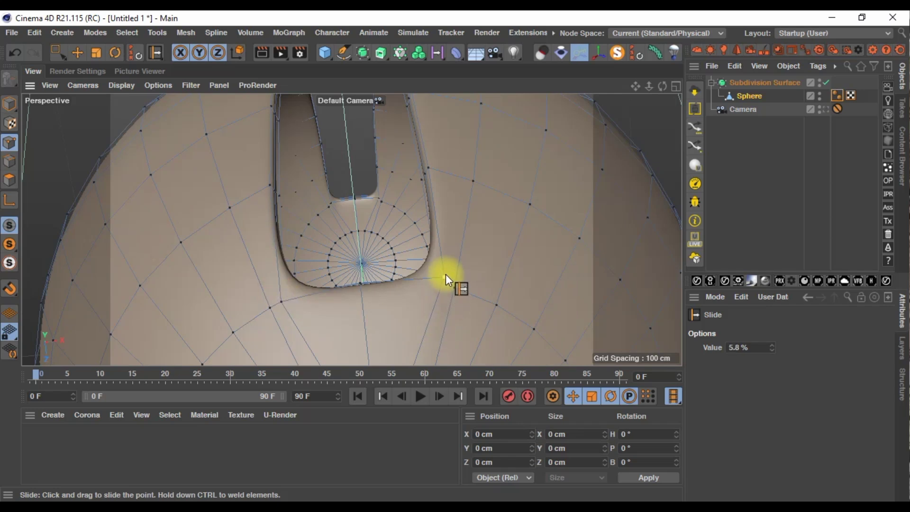
left_click_drag(444, 284, 442, 285)
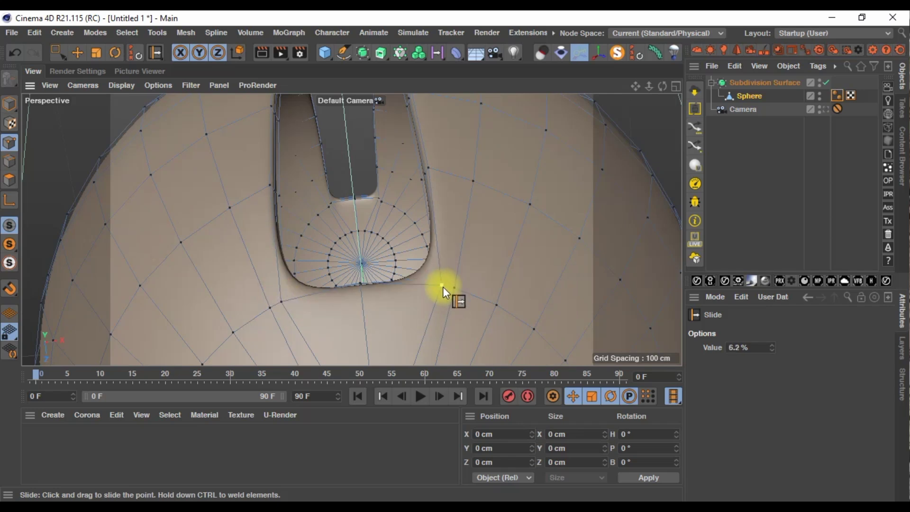
scroll(443, 286, "down", 3)
scroll(442, 286, "down", 3)
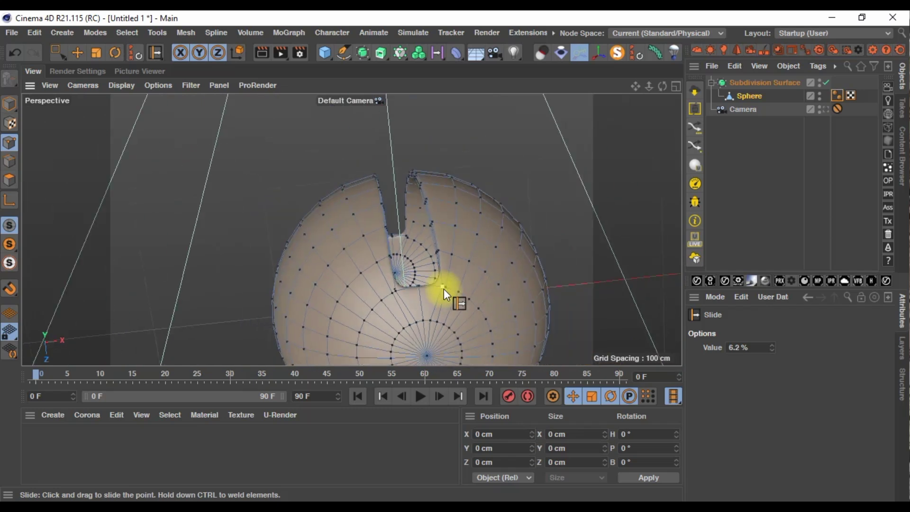
Slide the upper slot corner points along their edges, then deselect to check the smoothing
mouse_move(662, 88)
left_mouse_down()
mouse_move(454, 257)
mouse_move(486, 159)
left_mouse_up()
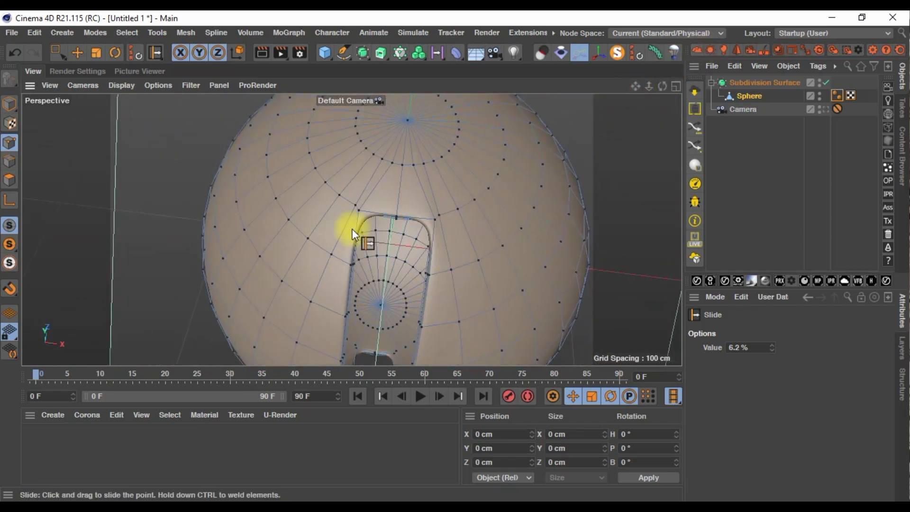
scroll(360, 213, "up", 3)
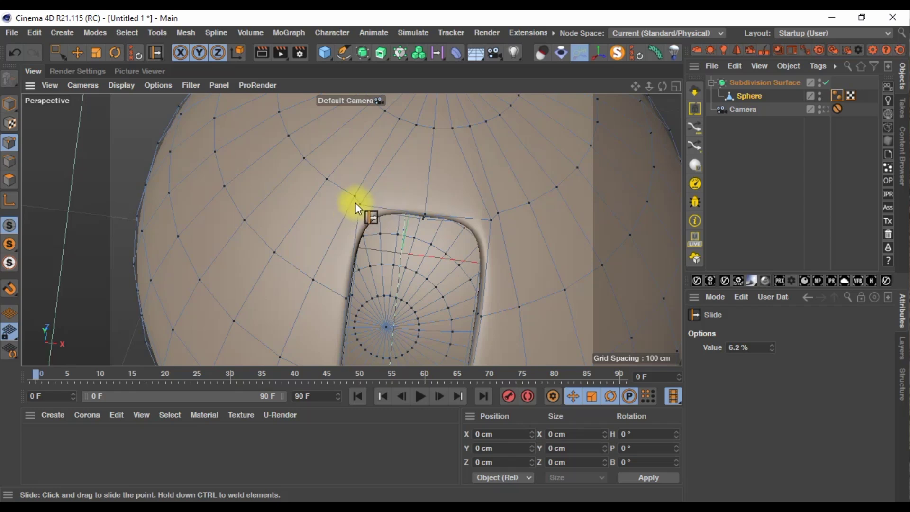
left_click_drag(359, 205, 490, 212)
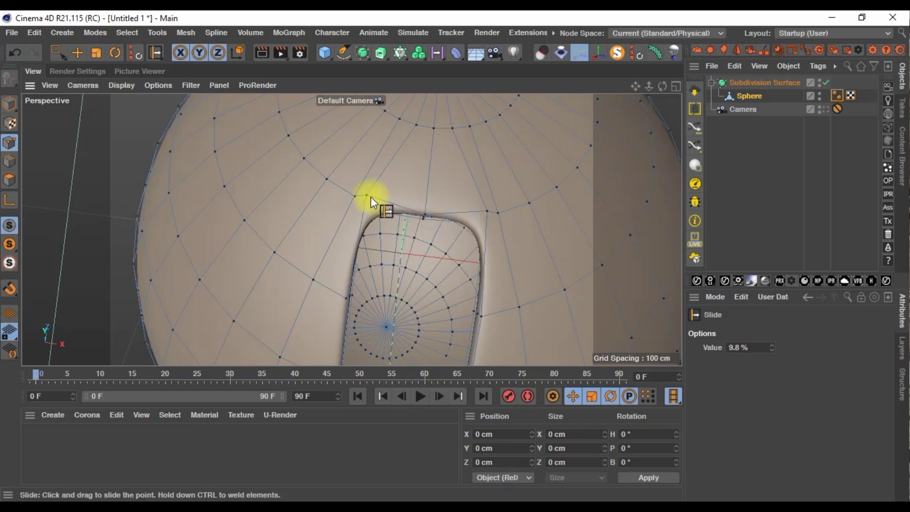
left_click_drag(365, 197, 374, 201)
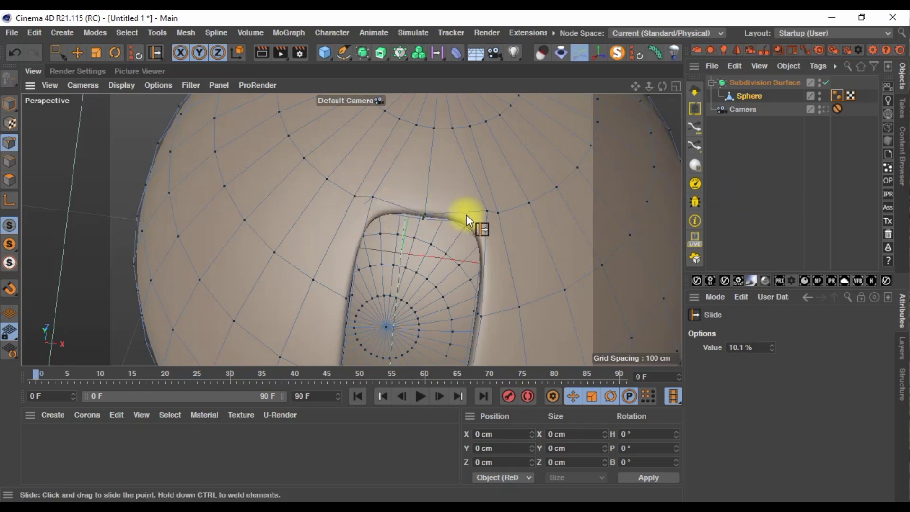
left_click_drag(486, 212, 486, 230)
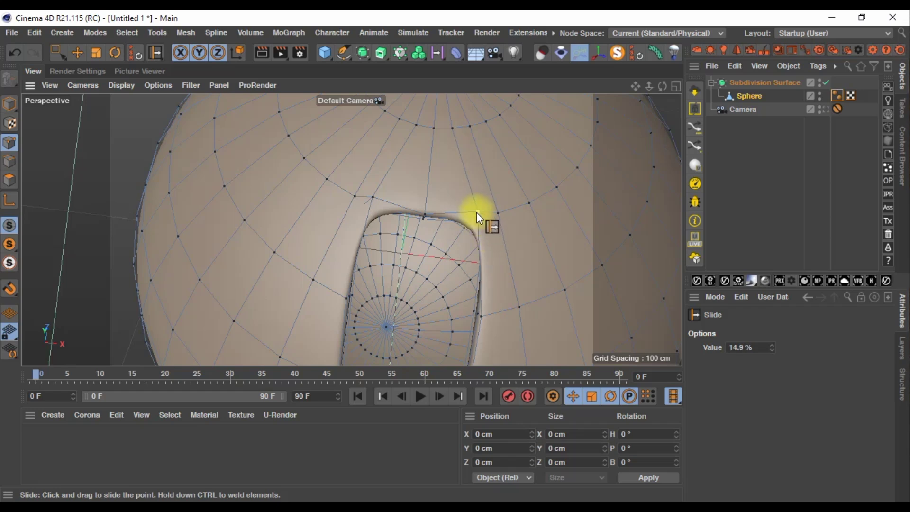
mouse_move(656, 86)
left_mouse_down()
mouse_move(451, 266)
mouse_move(363, 243)
left_mouse_up()
left_click(820, 123)
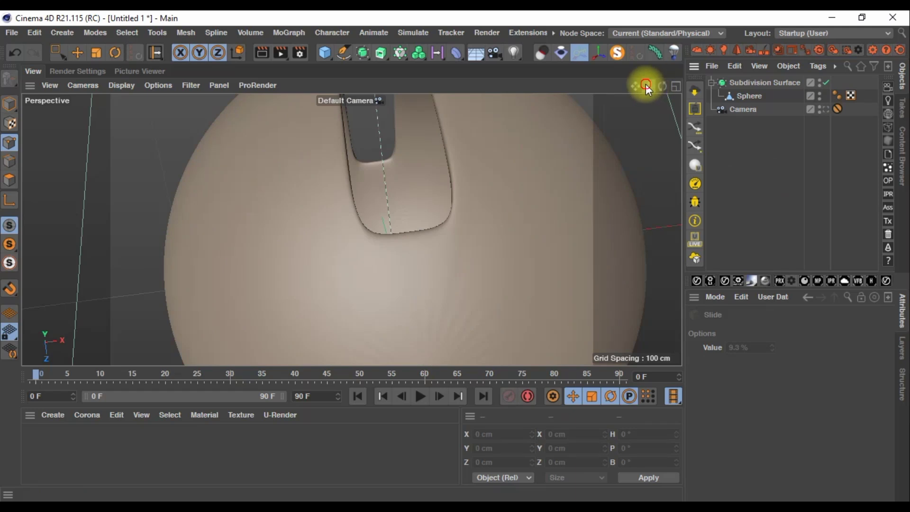
Look through the scene's Camera for a front-on view and reselect the Sphere
left_click_drag(645, 84, 391, 279)
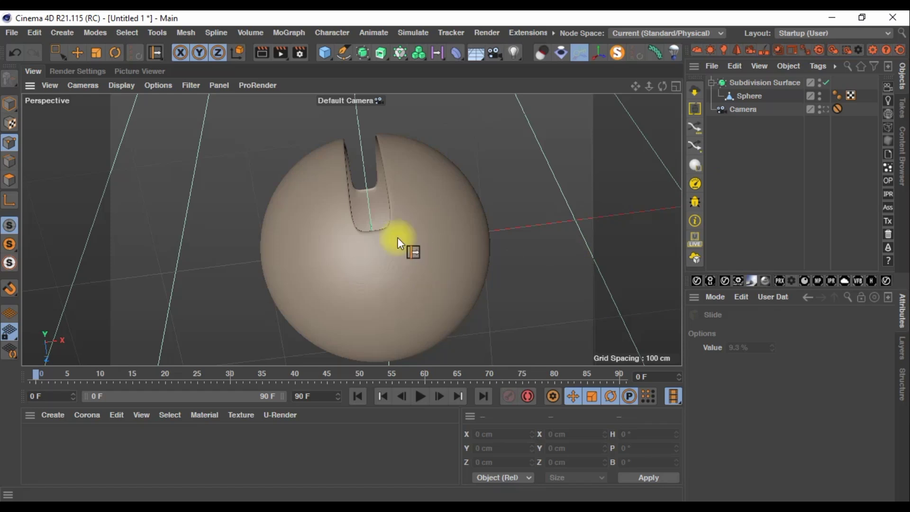
left_click_drag(664, 87, 455, 256)
left_click_drag(648, 86, 455, 257)
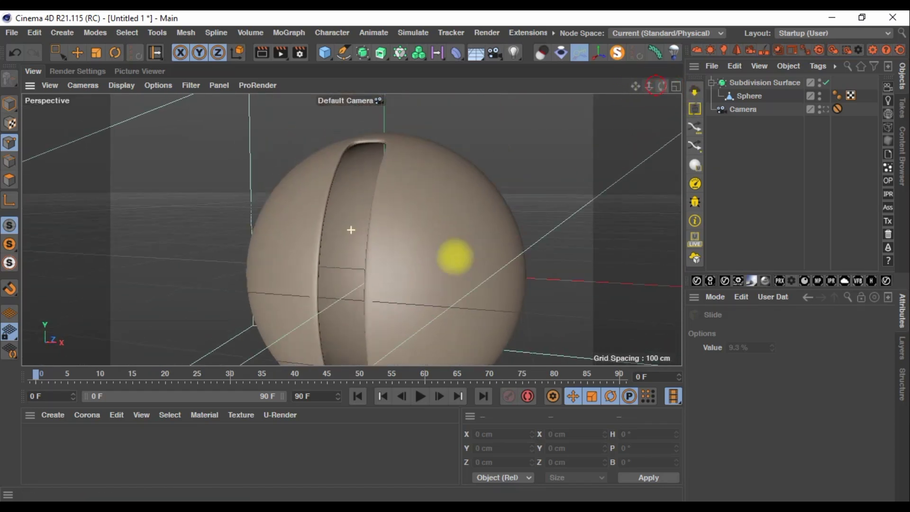
left_click_drag(662, 86, 455, 256)
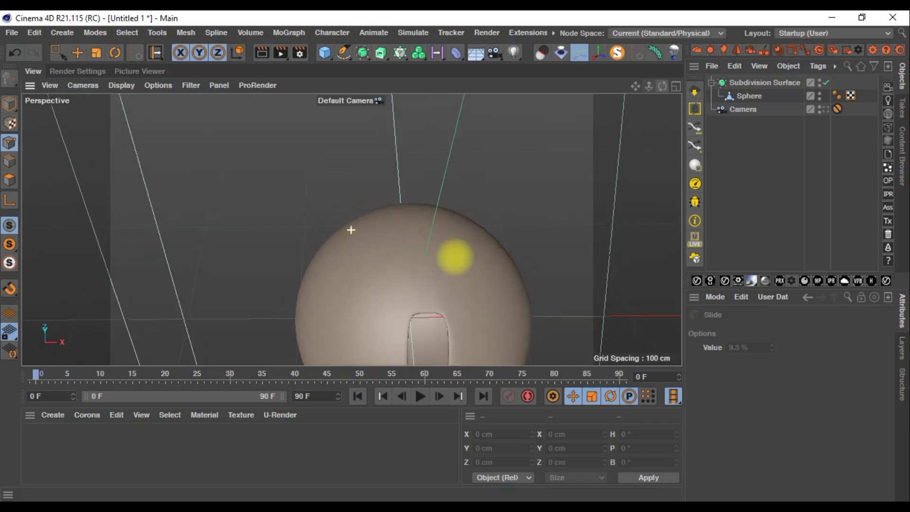
left_click(826, 109)
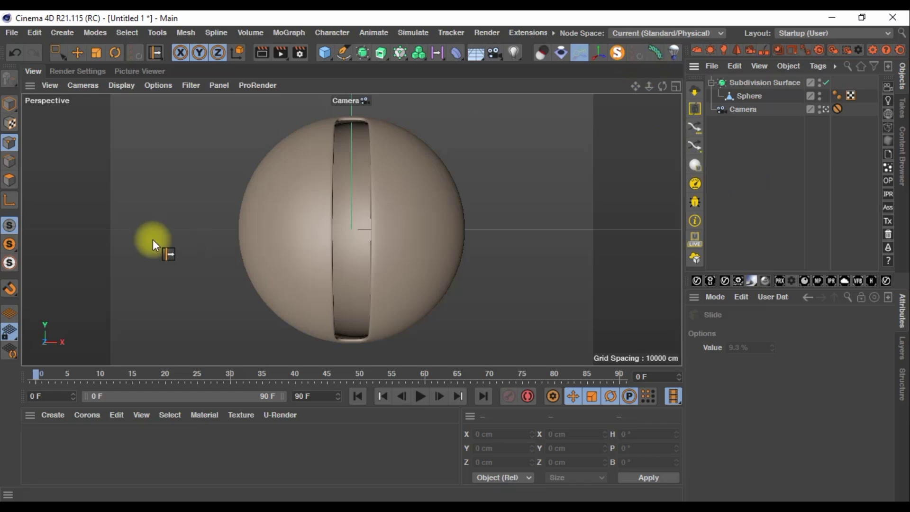
left_click(750, 95)
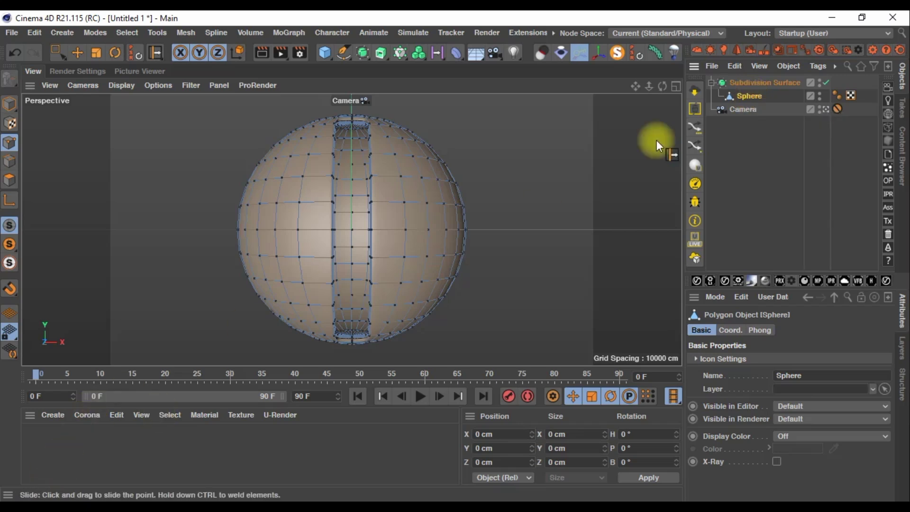
Create a new U-RENDER material and open it in the Material Editor
double_click(50, 447)
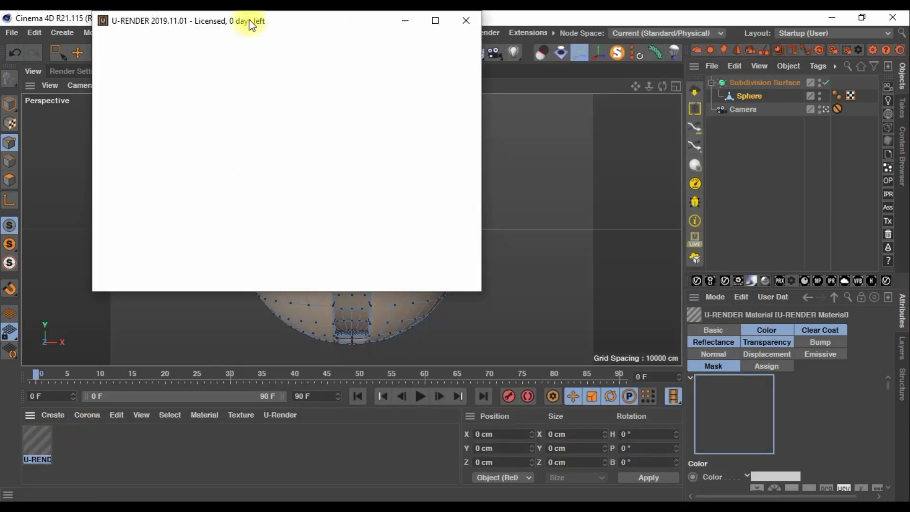
left_click_drag(263, 21, 380, 88)
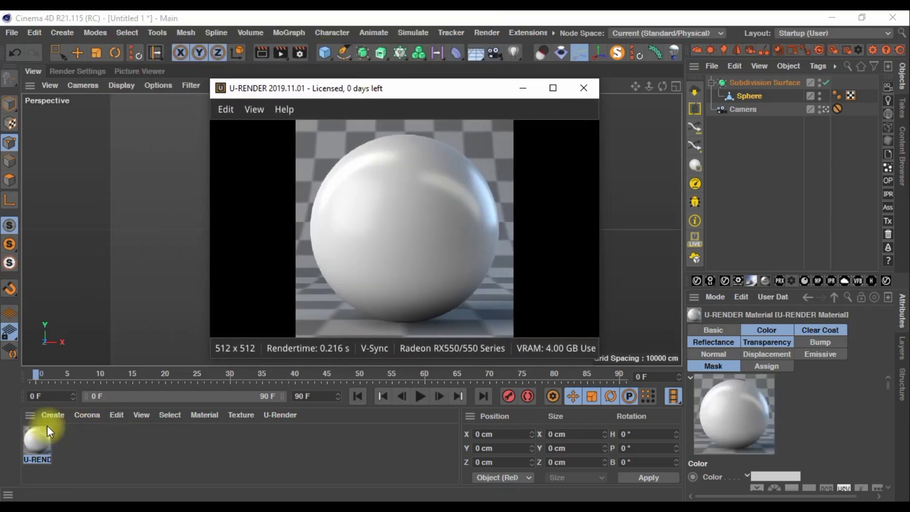
left_click(39, 441)
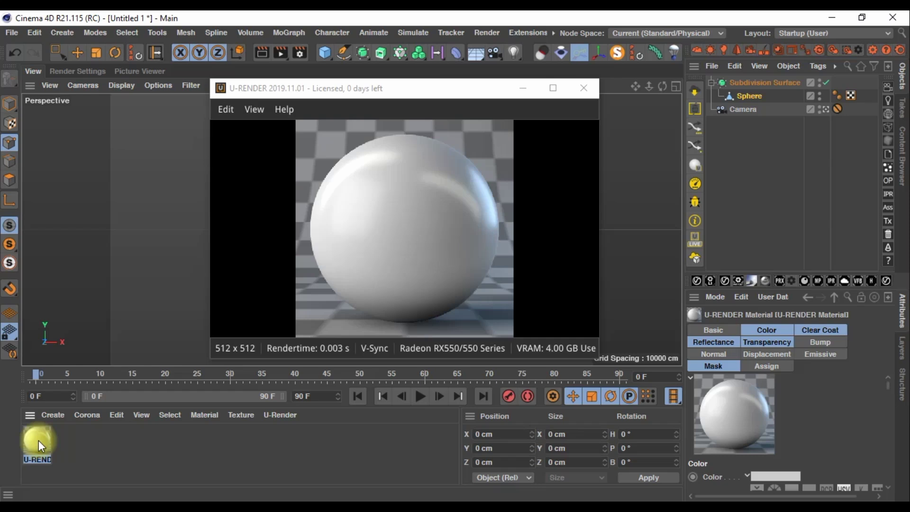
double_click(40, 443)
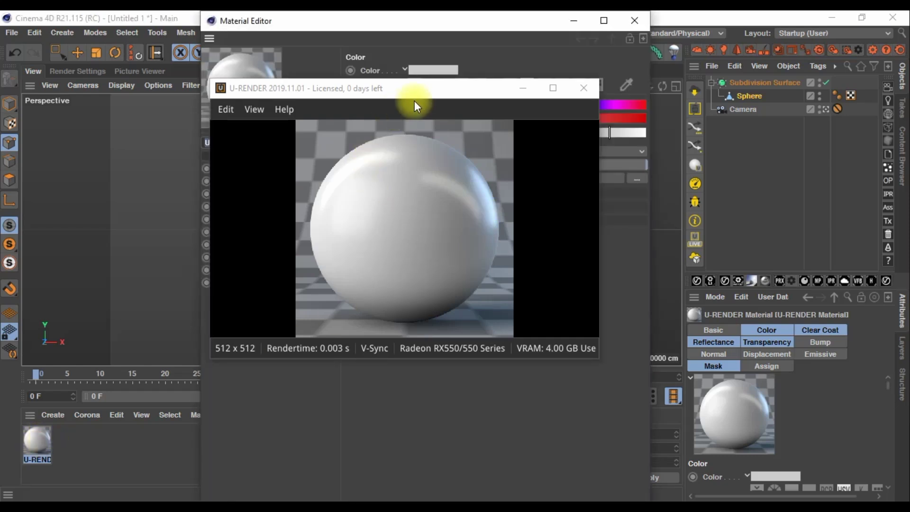
Set the material's reflectance brightness to 80% and glossiness to 90%
left_click_drag(414, 101, 764, 204)
left_click(250, 214)
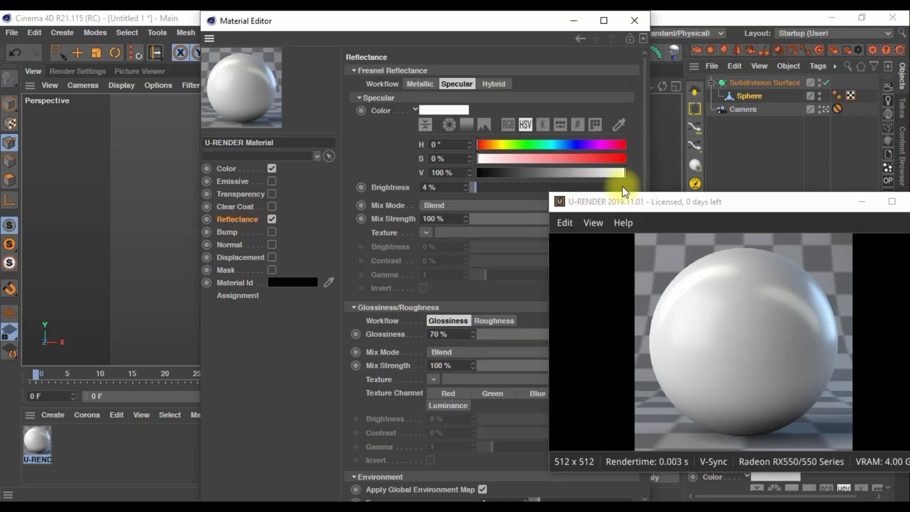
double_click(441, 187)
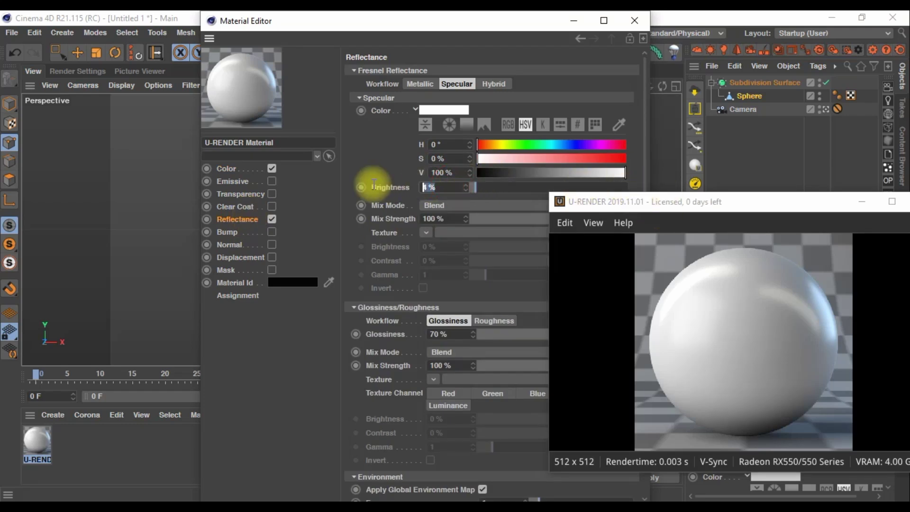
type("80")
key("Return")
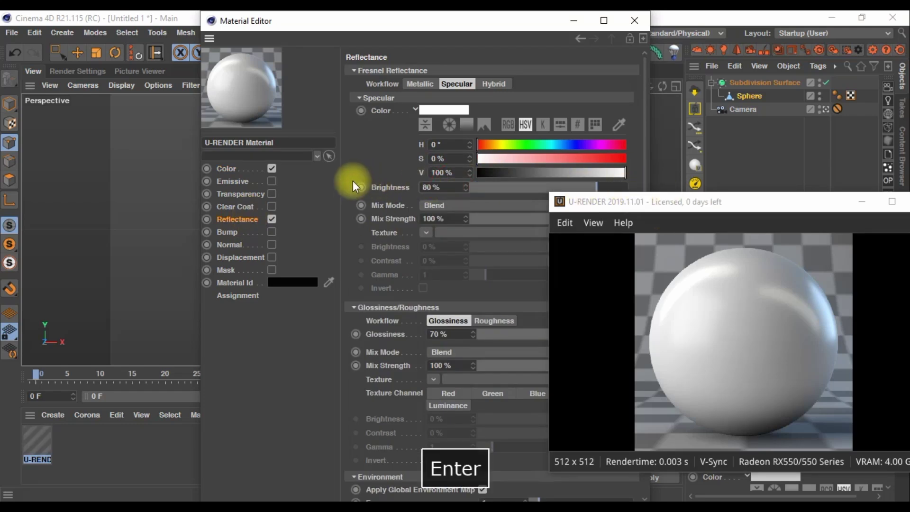
left_click(443, 335)
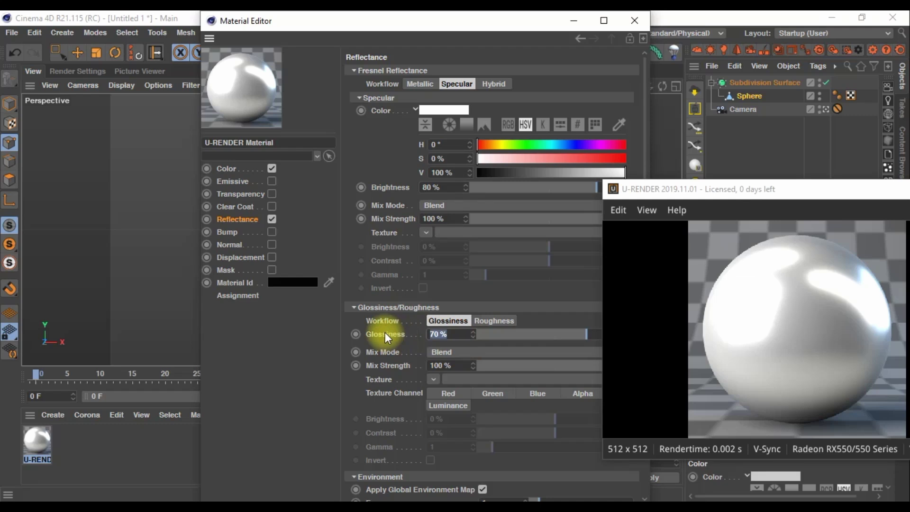
type("90")
key("Return")
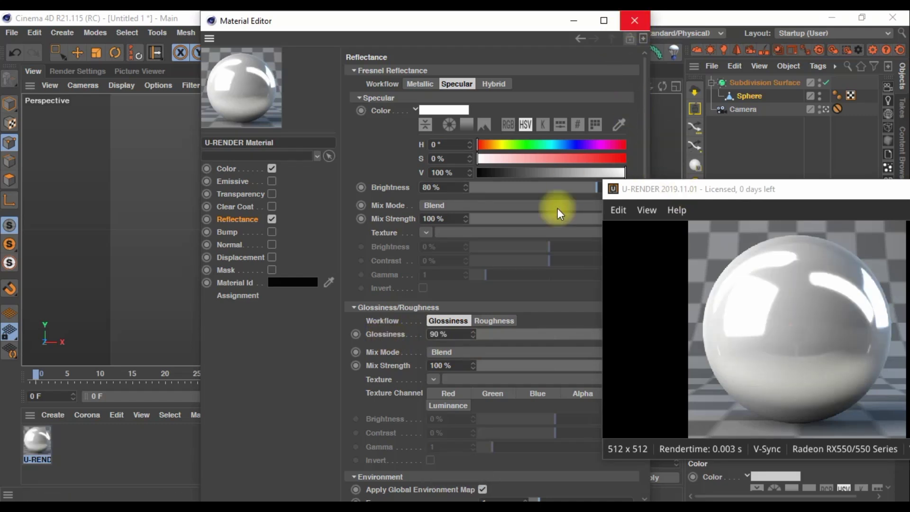
Lower the reflectance brightness to 50% and close the Material Editor
left_click(440, 187)
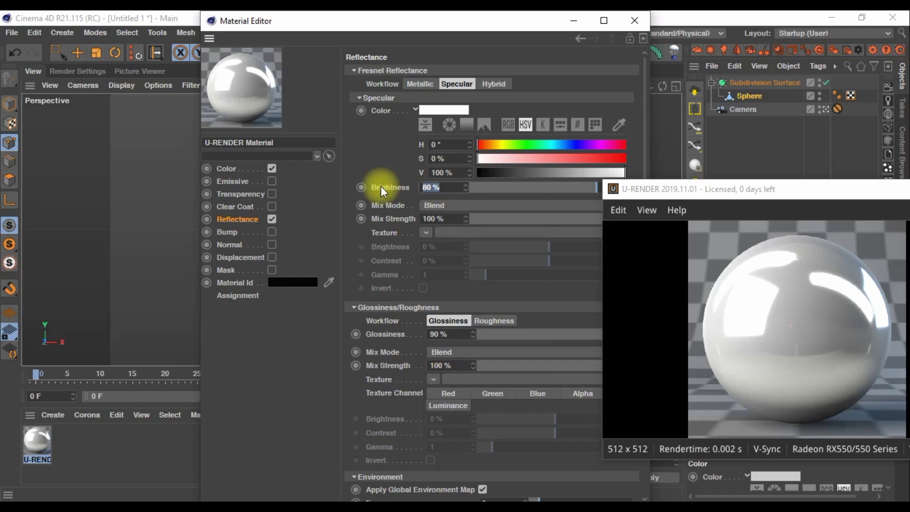
type("75")
key("Return")
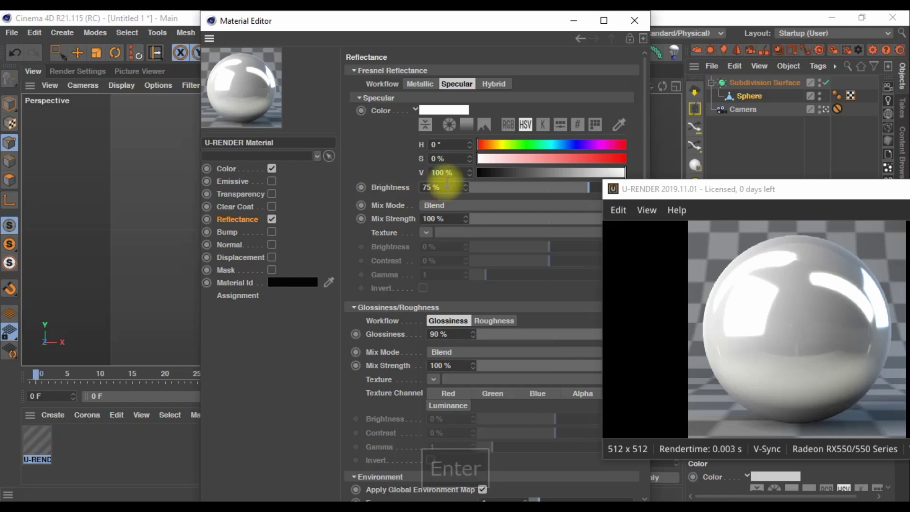
type("50")
key("Return")
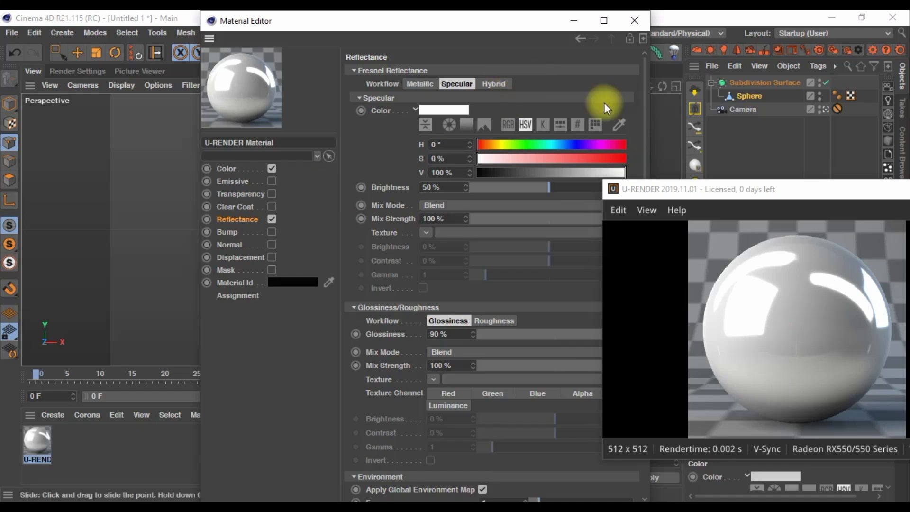
left_click(634, 19)
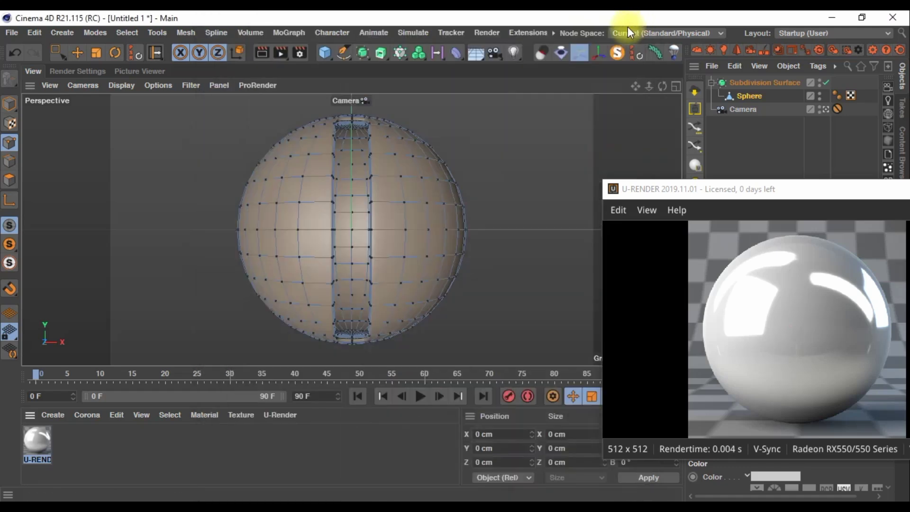
Loop-select the groove polygons and apply the U-RENDER material to them
left_click(823, 110)
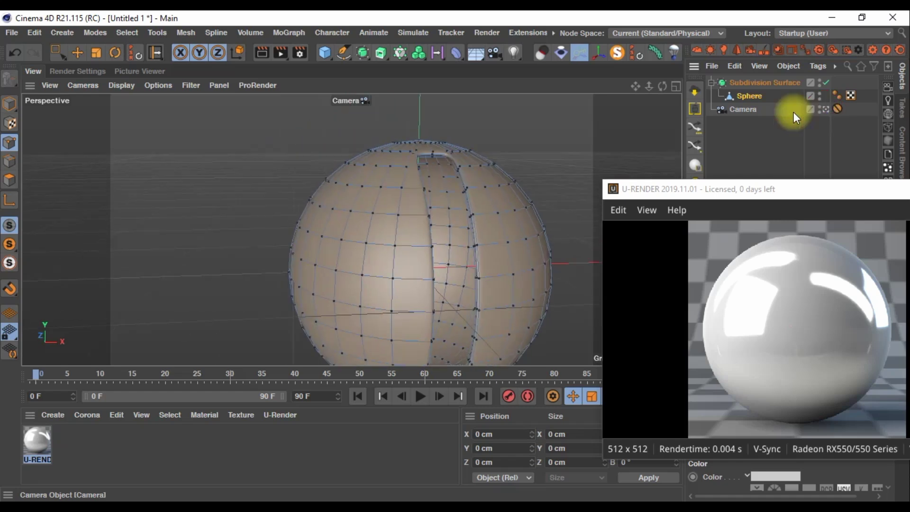
left_click(9, 181)
scroll(450, 167, "up", 5)
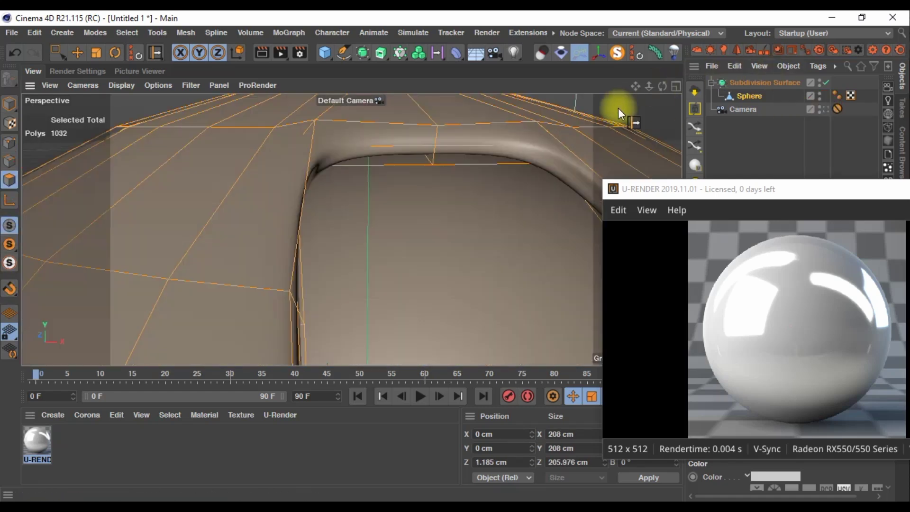
key("q")
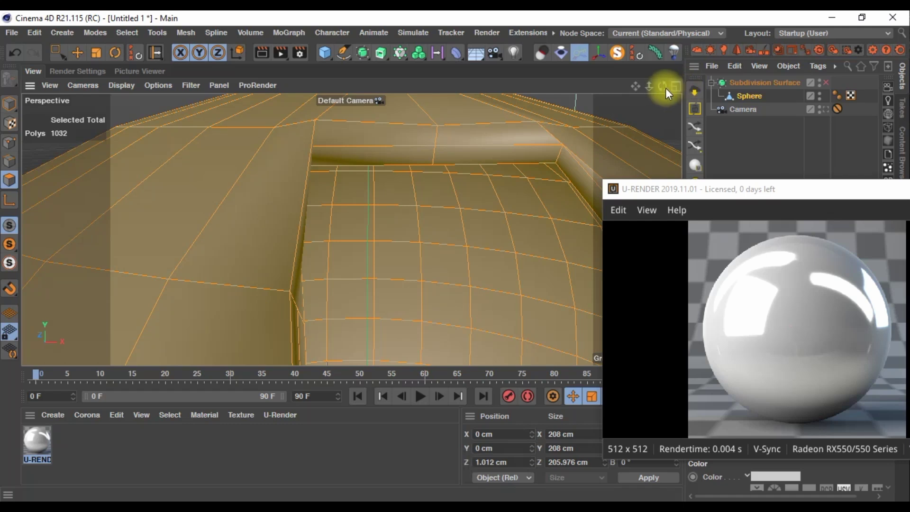
left_click_drag(663, 85, 455, 256)
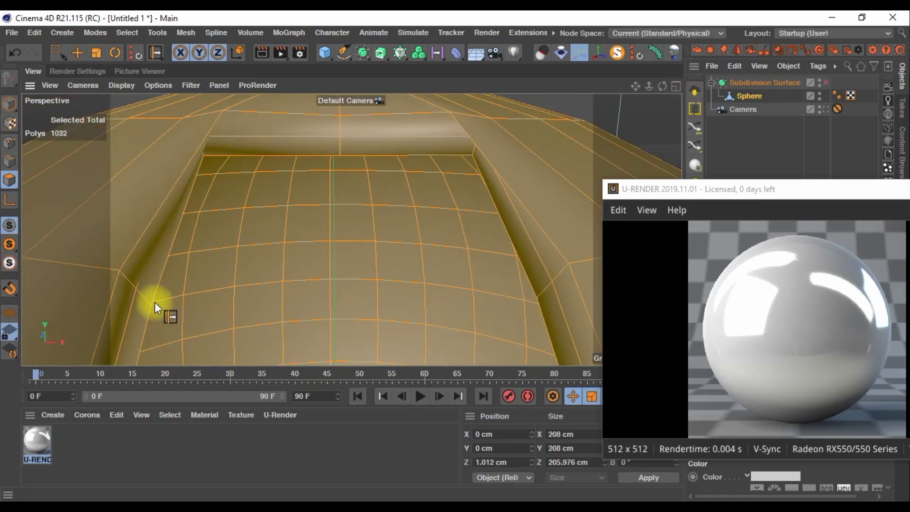
key("l")
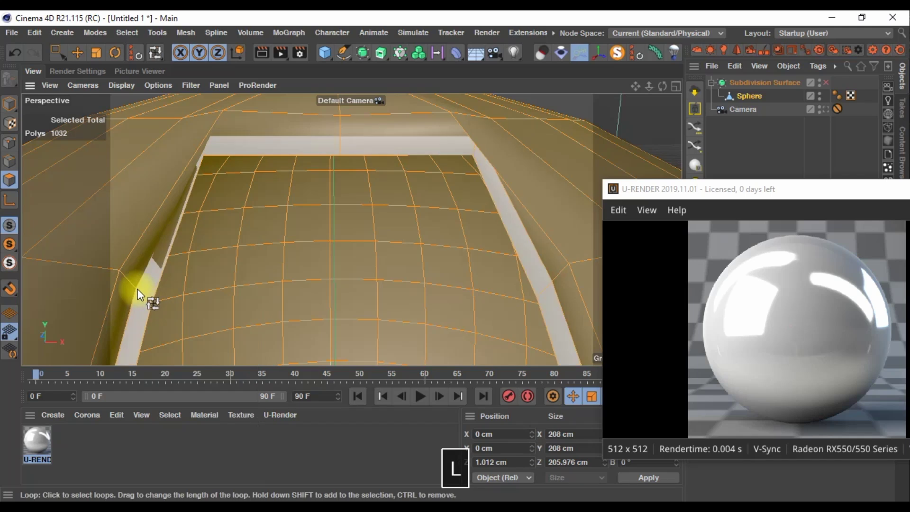
left_click_drag(138, 294, 126, 280)
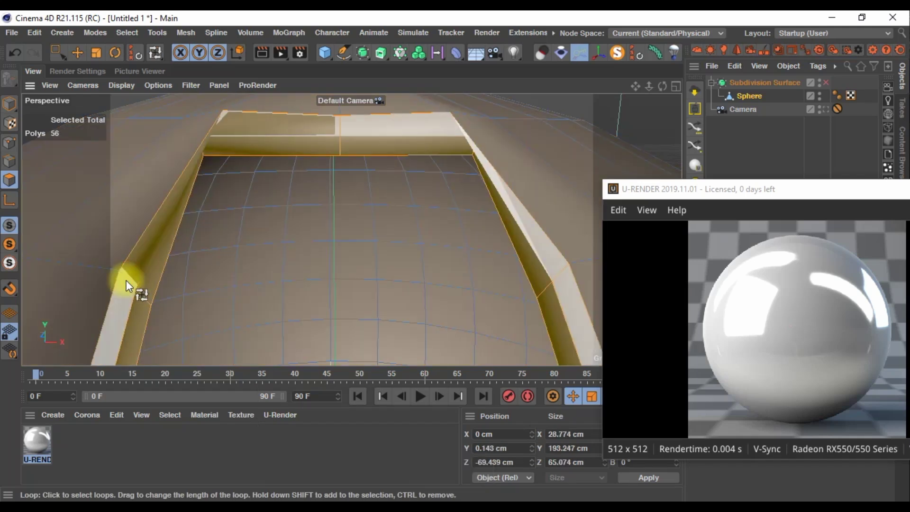
left_click_drag(38, 441, 121, 320)
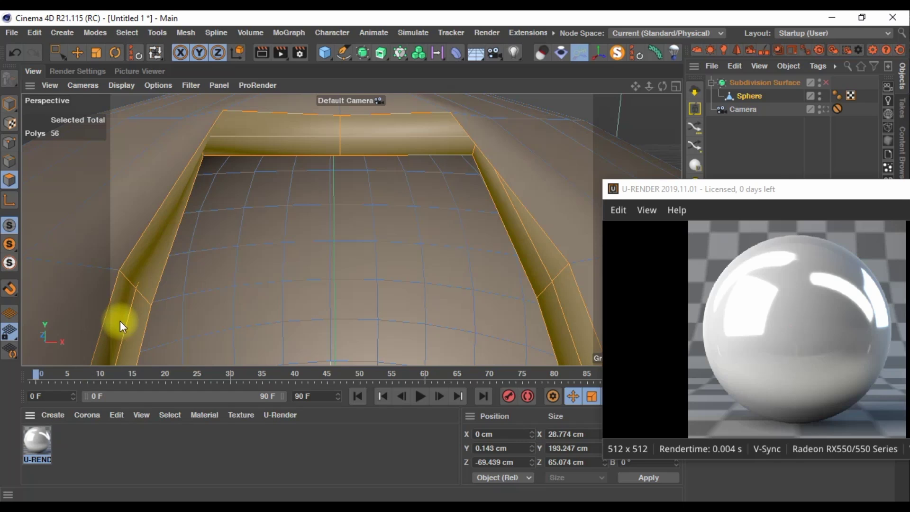
Hide the groove, fill-select the 488-polygon sphere body, and apply the material to it
left_click_drag(809, 187, 475, 146)
left_click(871, 95)
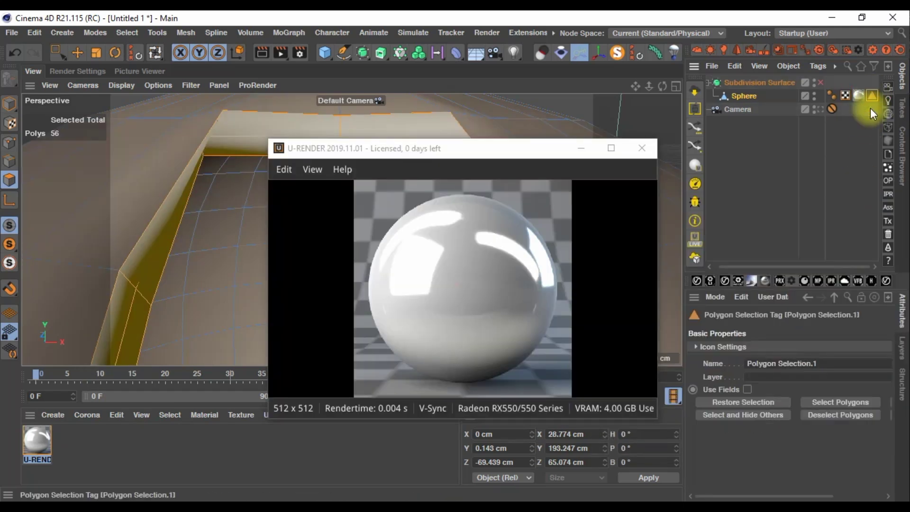
left_click_drag(783, 496, 834, 496)
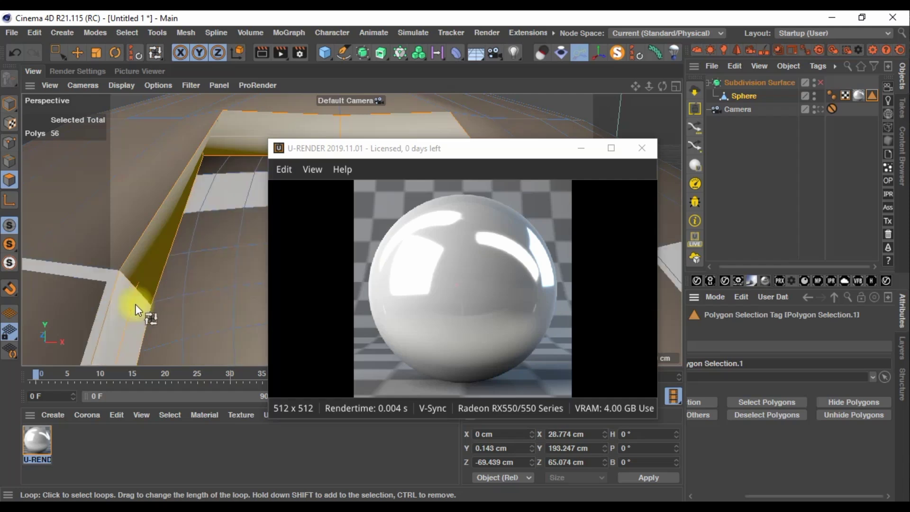
left_click(844, 403)
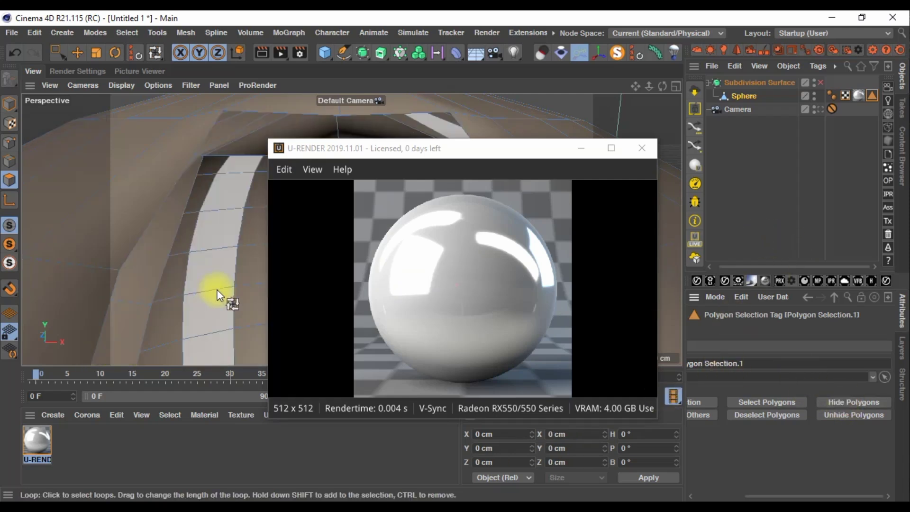
key("u")
key("f")
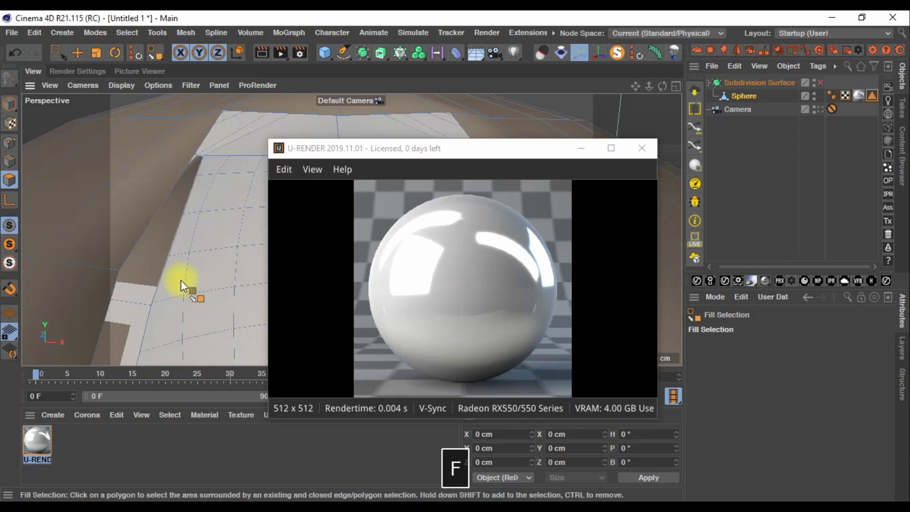
left_click(107, 229)
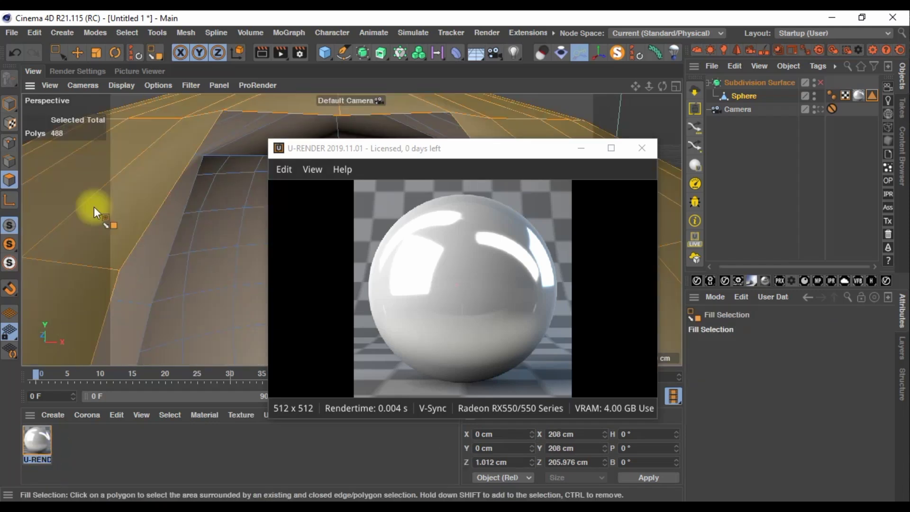
left_click_drag(28, 443, 101, 255)
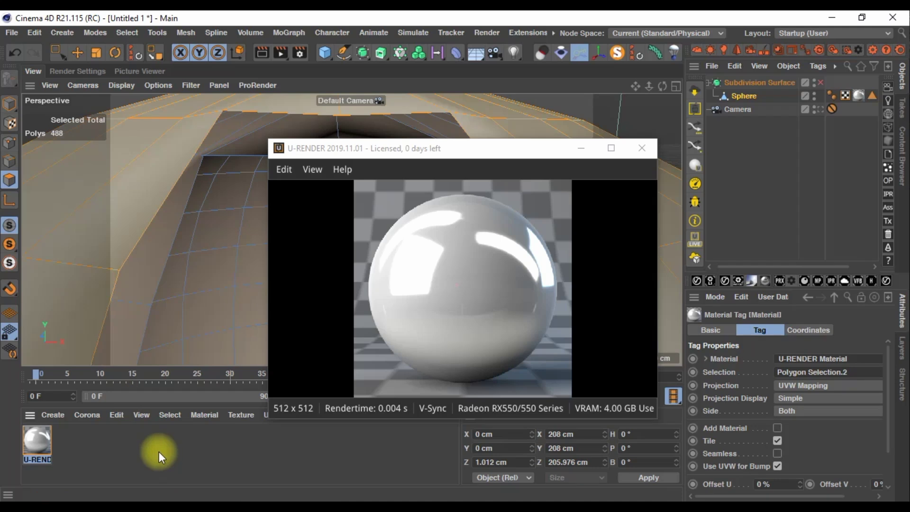
Create a second U-RENDER material and set its Color texture to Gradient
double_click(90, 447)
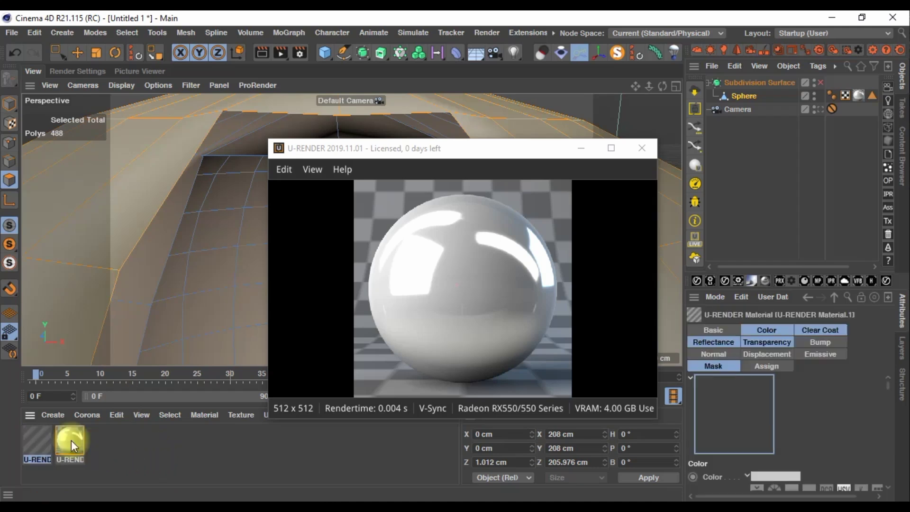
double_click(36, 439)
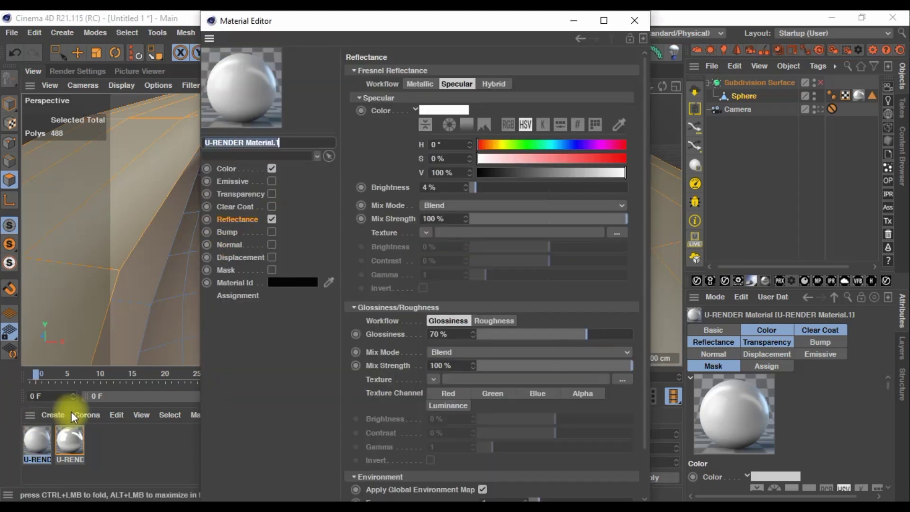
left_click(40, 438)
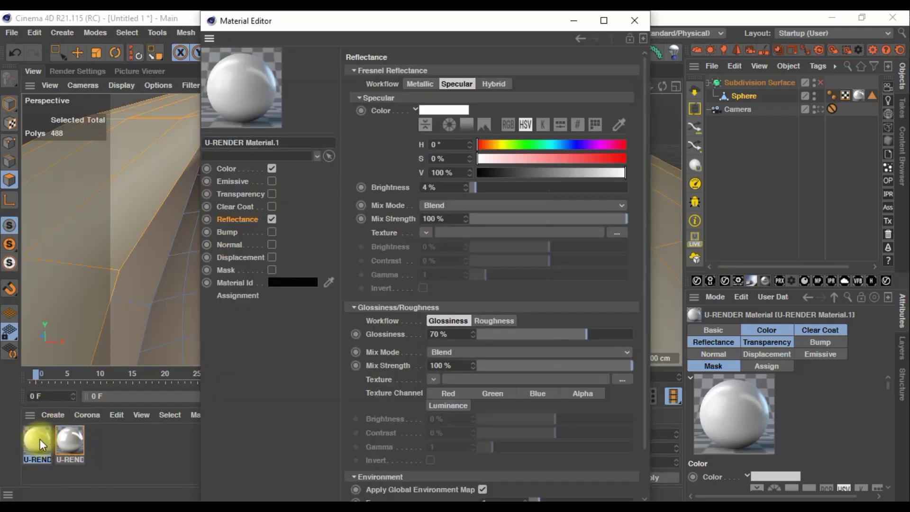
left_click(228, 169)
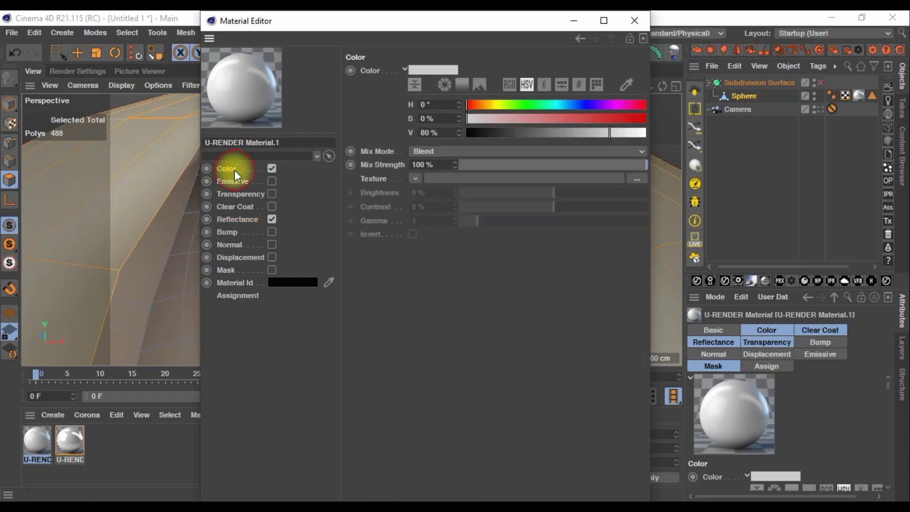
left_click(416, 181)
left_click(439, 302)
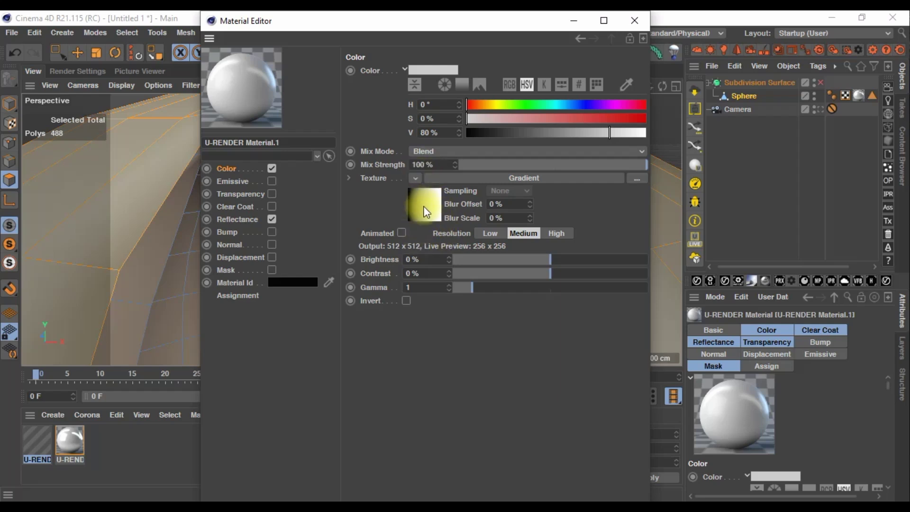
Set the gradient type to 2D - V and load the Full Colors preset
left_click(424, 209)
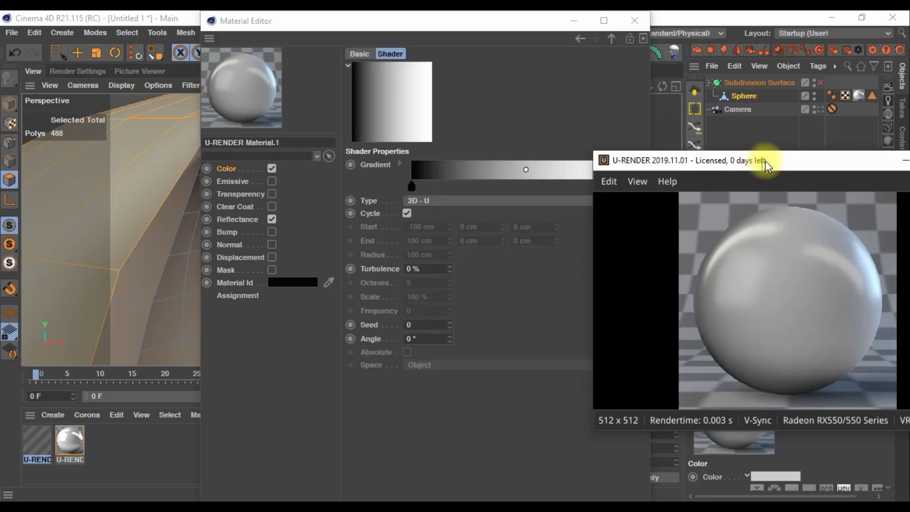
left_click_drag(765, 160, 811, 160)
left_click(504, 201)
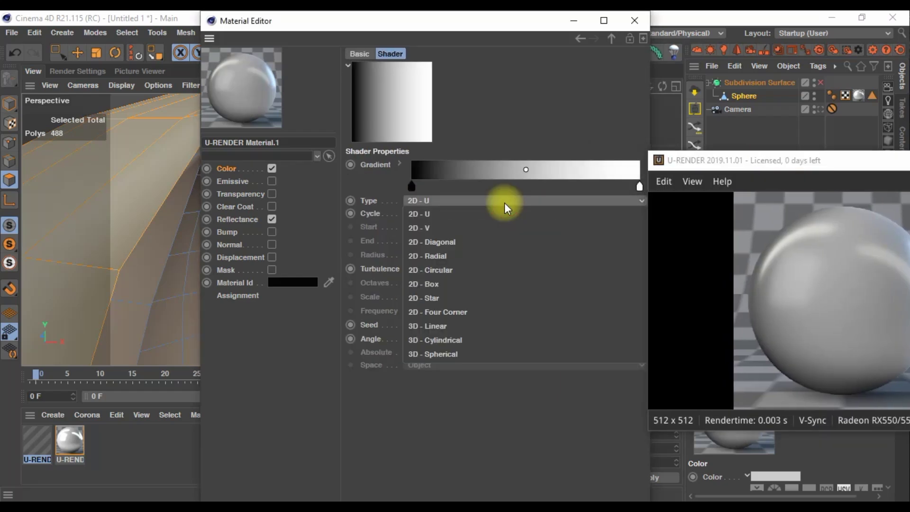
left_click(446, 230)
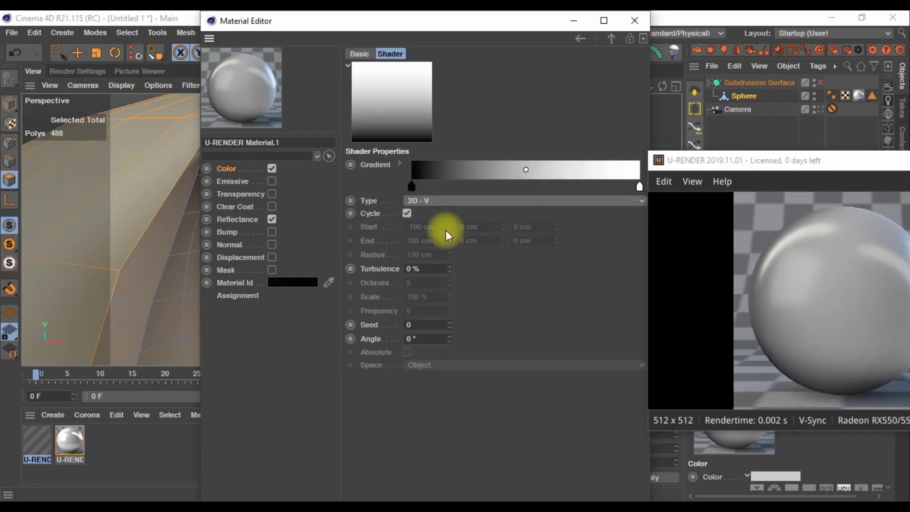
left_click(399, 166)
left_click(442, 306)
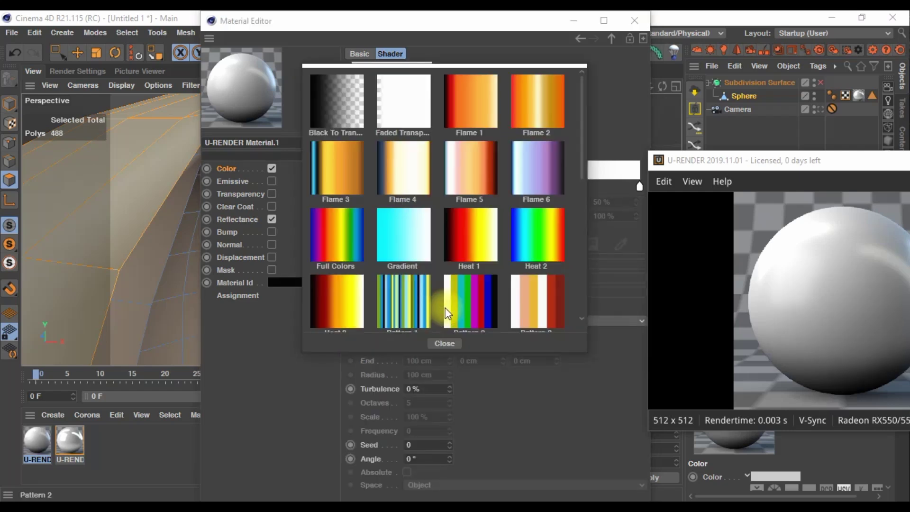
left_click_drag(582, 166, 582, 200)
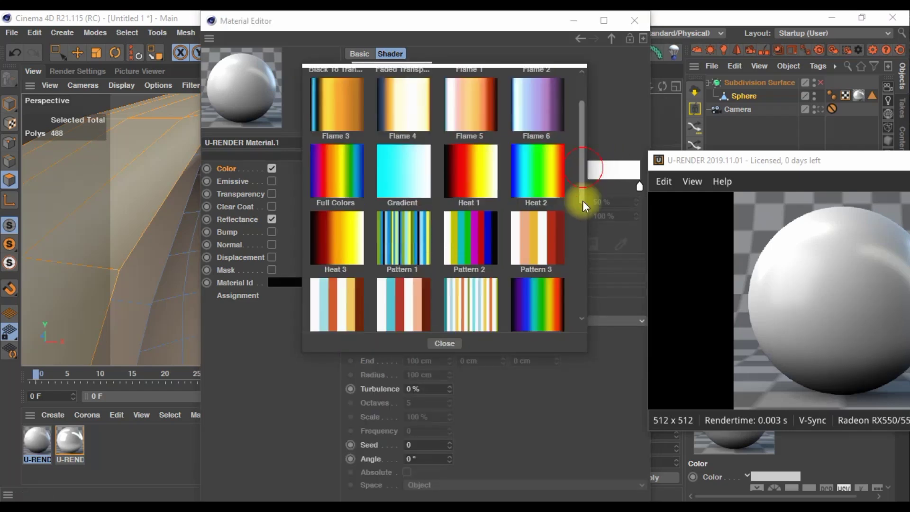
double_click(345, 159)
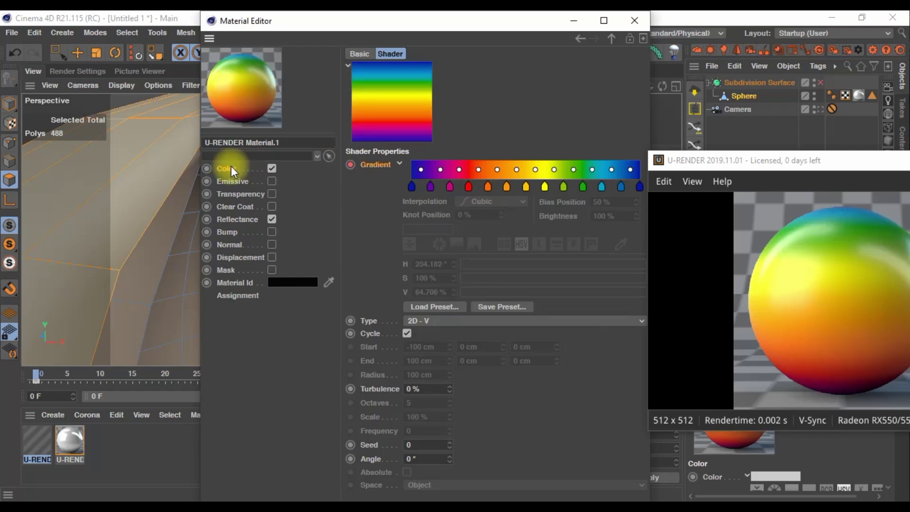
left_click(242, 224)
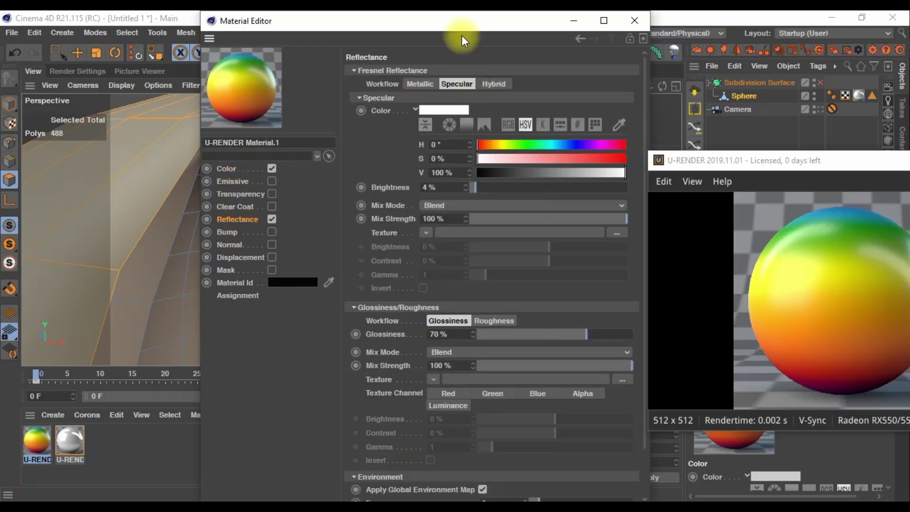
Set specular brightness 50%, glossiness 25% and specular colour value 25% on the rainbow material
left_click_drag(456, 25, 415, 30)
left_click(402, 191)
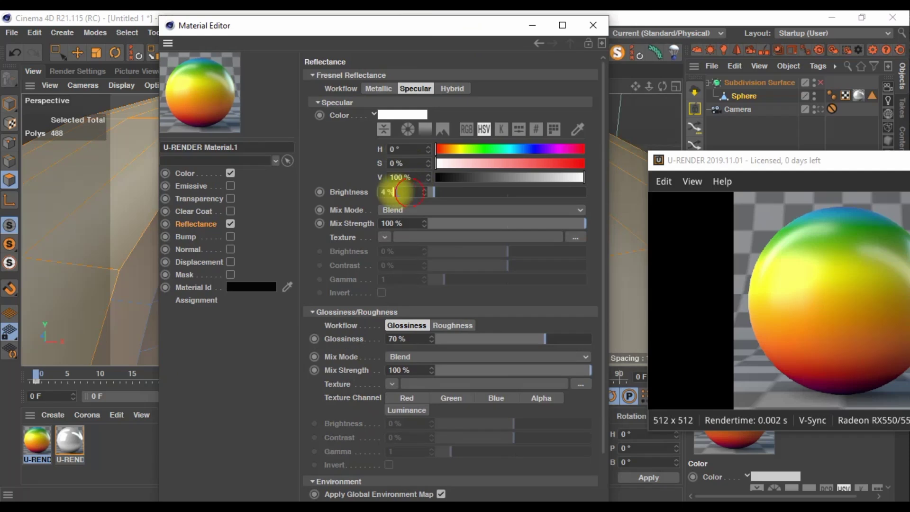
type("50")
key("Return")
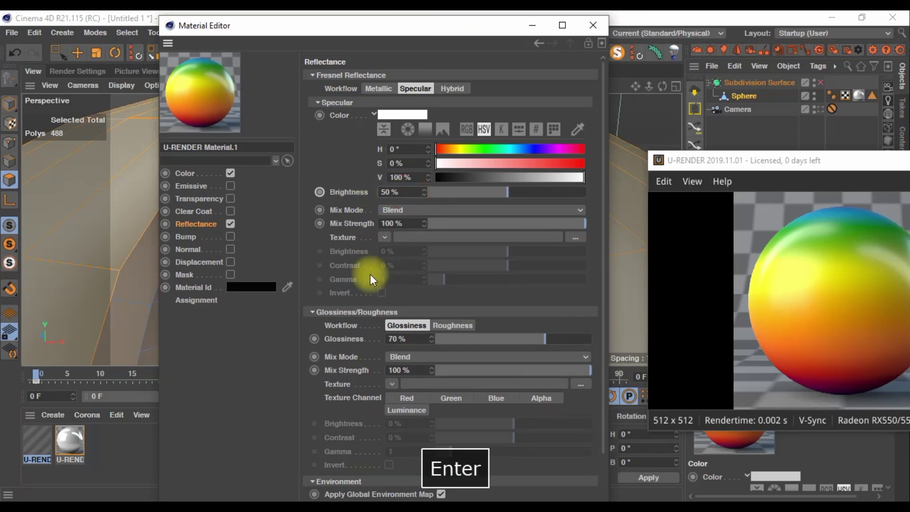
left_click(403, 339)
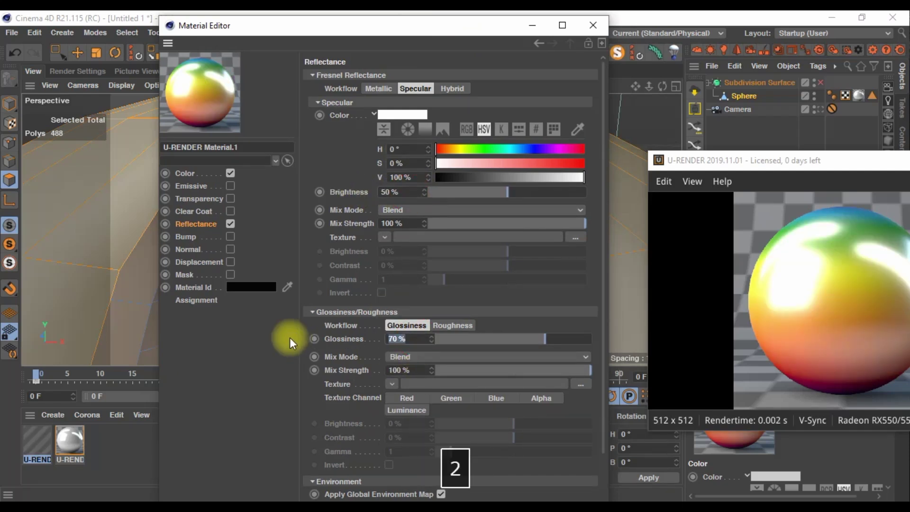
type("25")
key("Return")
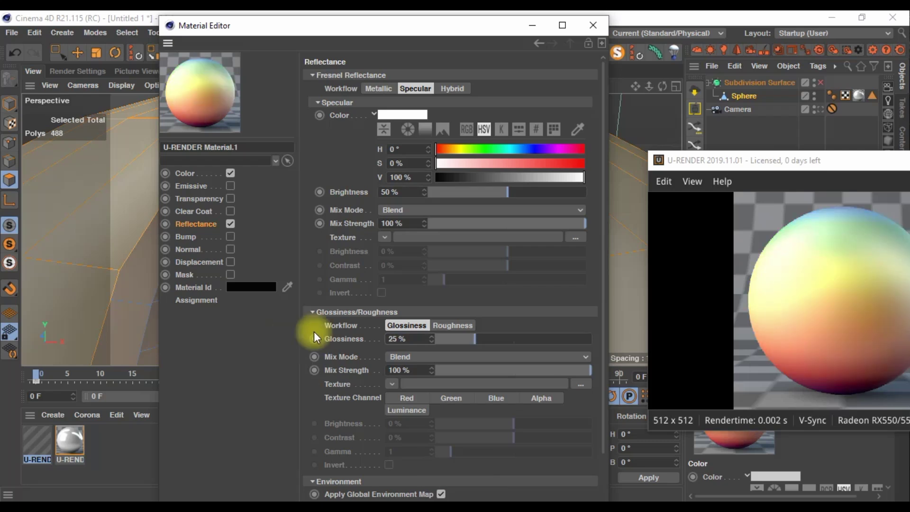
double_click(422, 177)
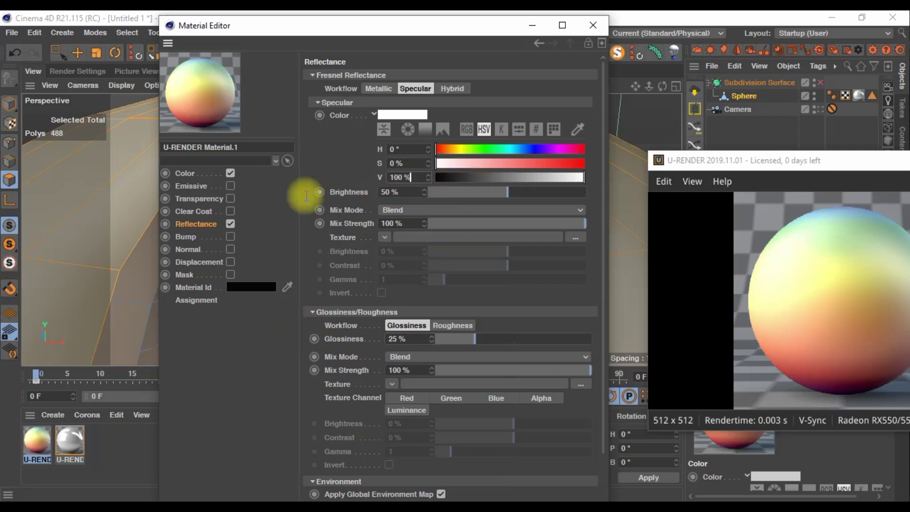
type("25")
key("Return")
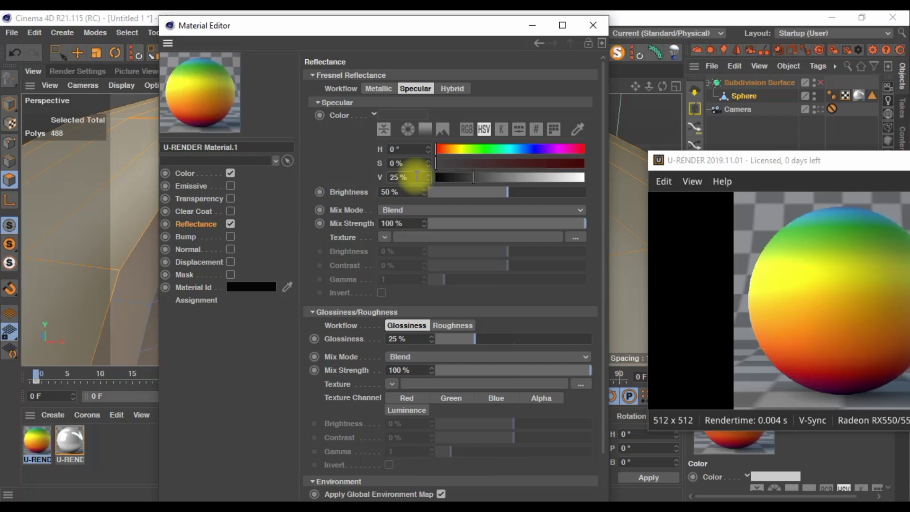
Enable the rainbow material's Bump and Normal channels and set bump strength to 75%
left_click(193, 238)
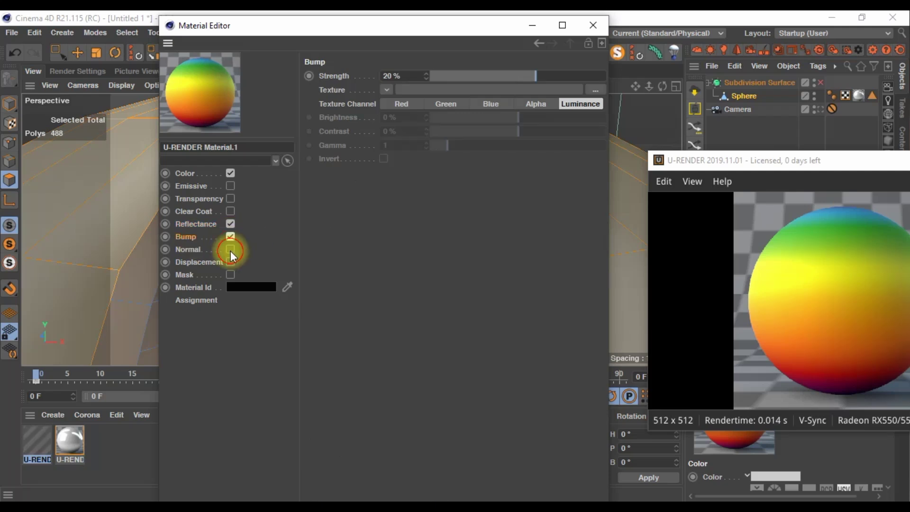
left_click(230, 250)
left_click(191, 238)
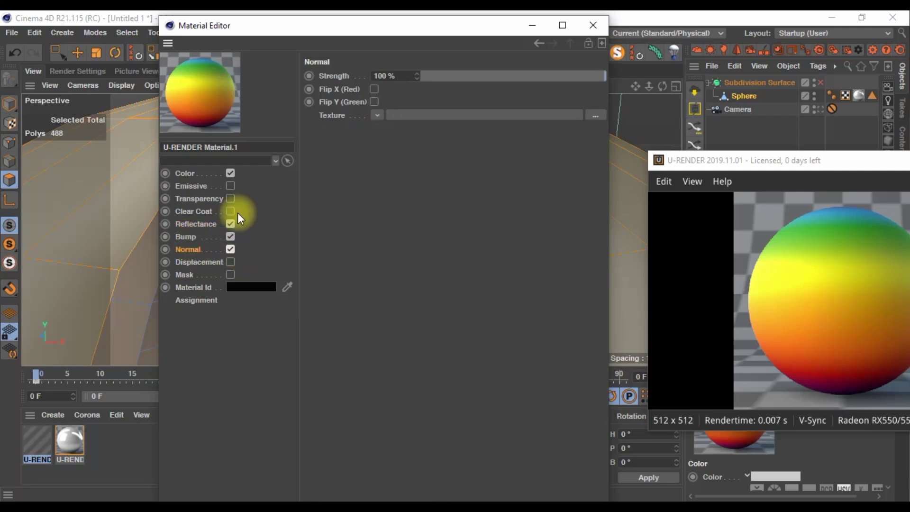
double_click(388, 76)
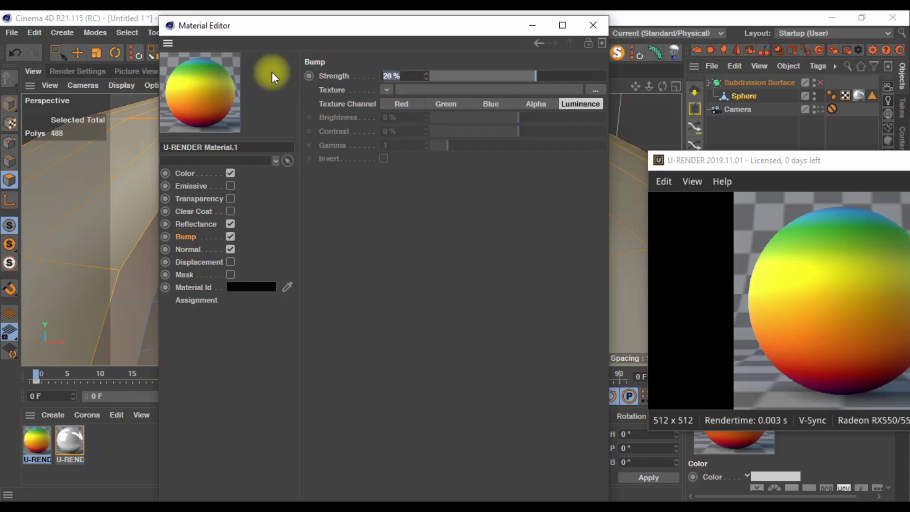
type("75")
key("Return")
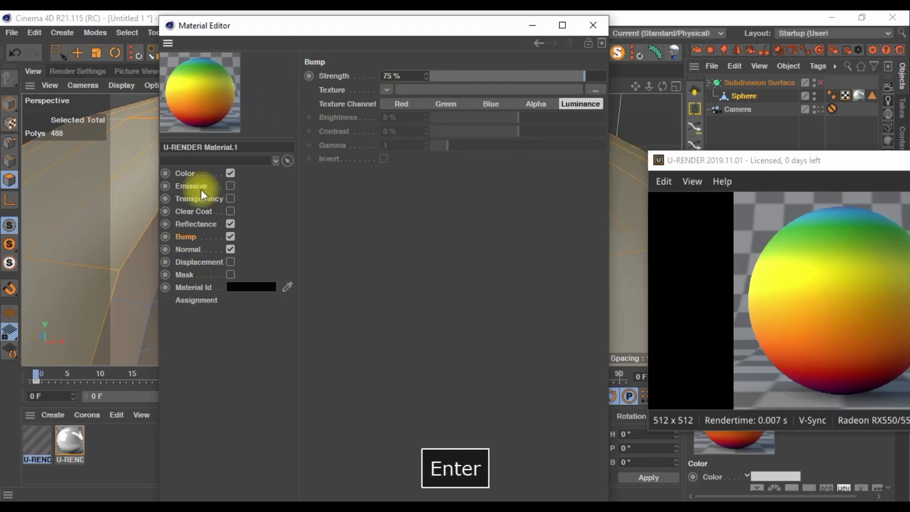
left_click(198, 249)
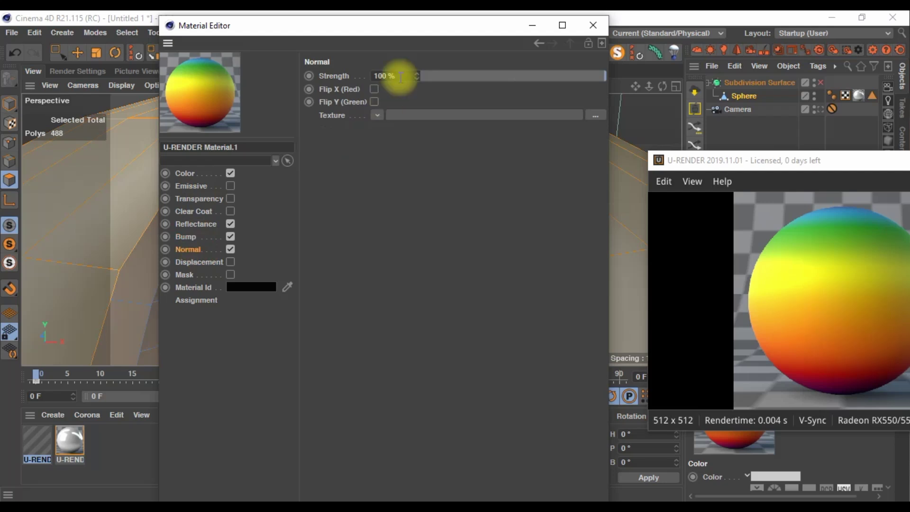
type("7")
left_click(194, 239)
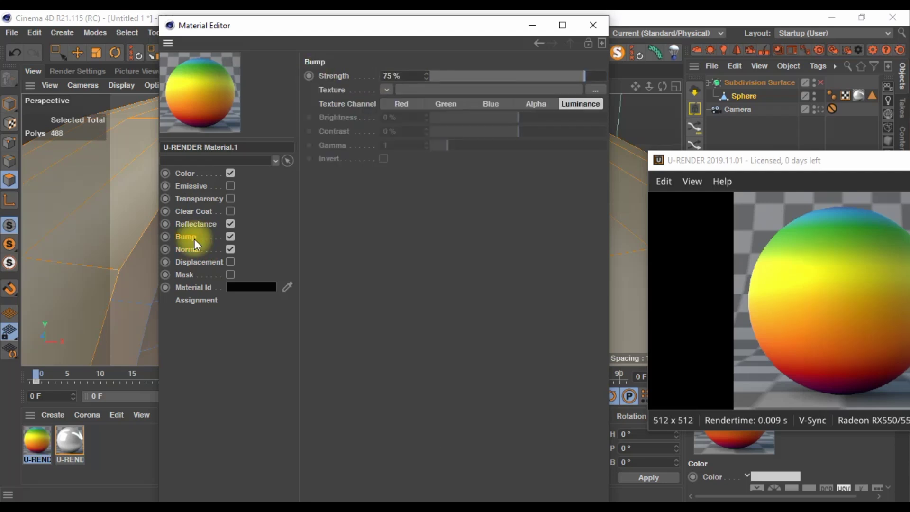
left_click(386, 90)
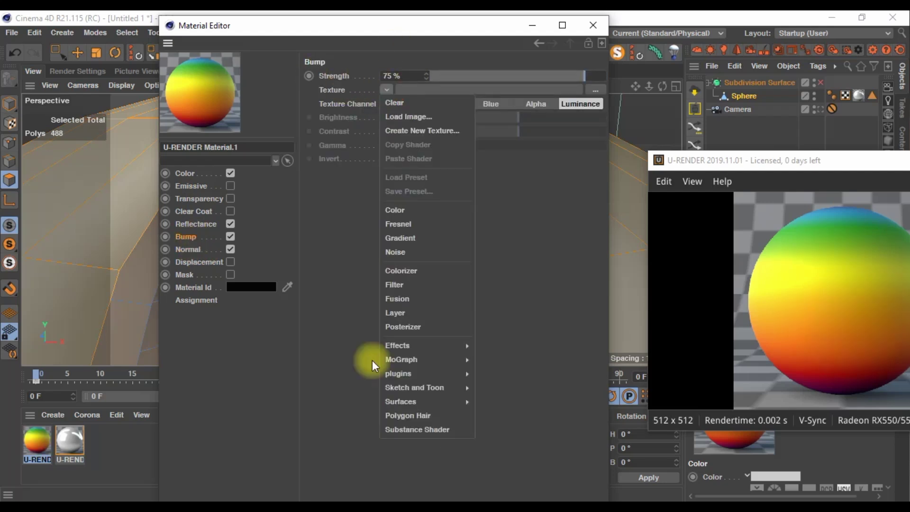
mouse_move(399, 401)
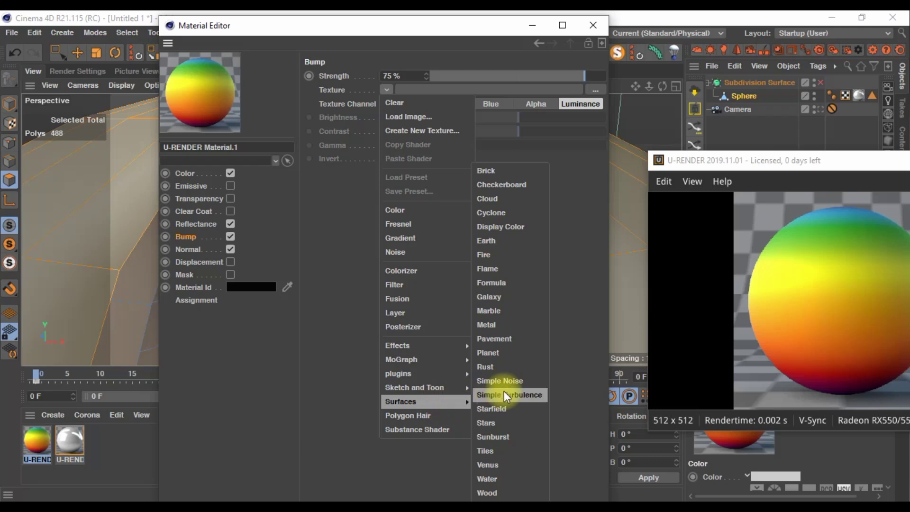
Use a Checkerboard bump texture with U Frequency 0 and V Frequency 100
left_click(499, 187)
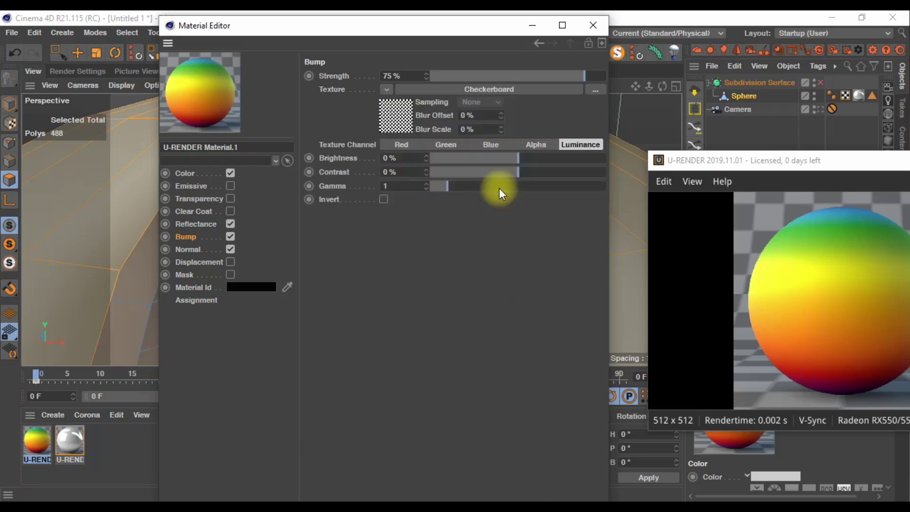
left_click(369, 115)
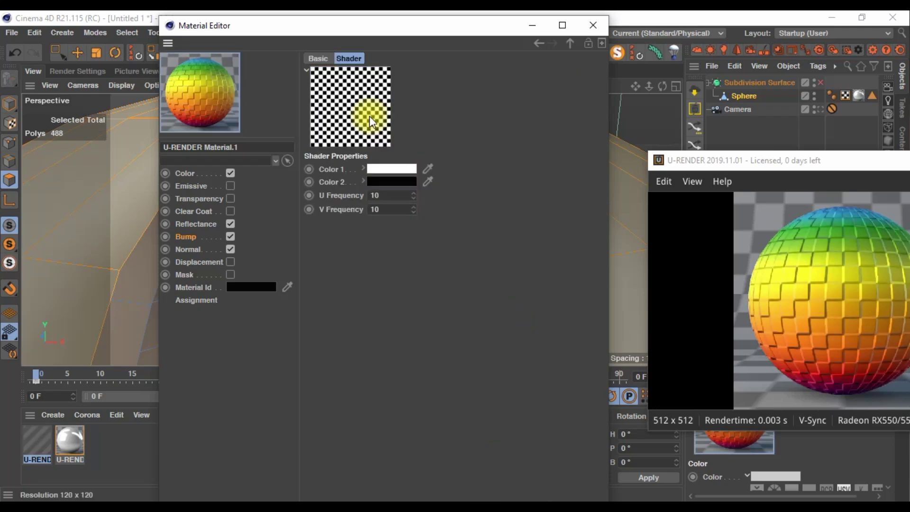
double_click(384, 195)
type("0")
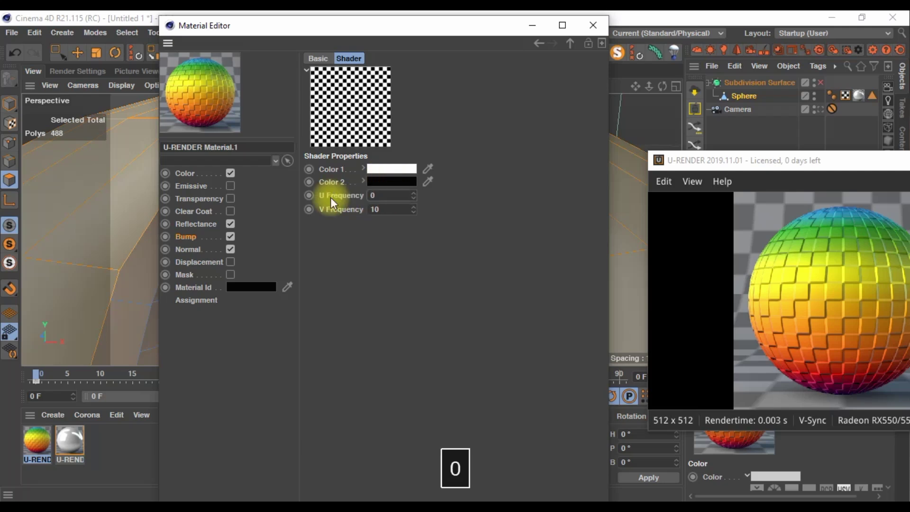
left_click(393, 210)
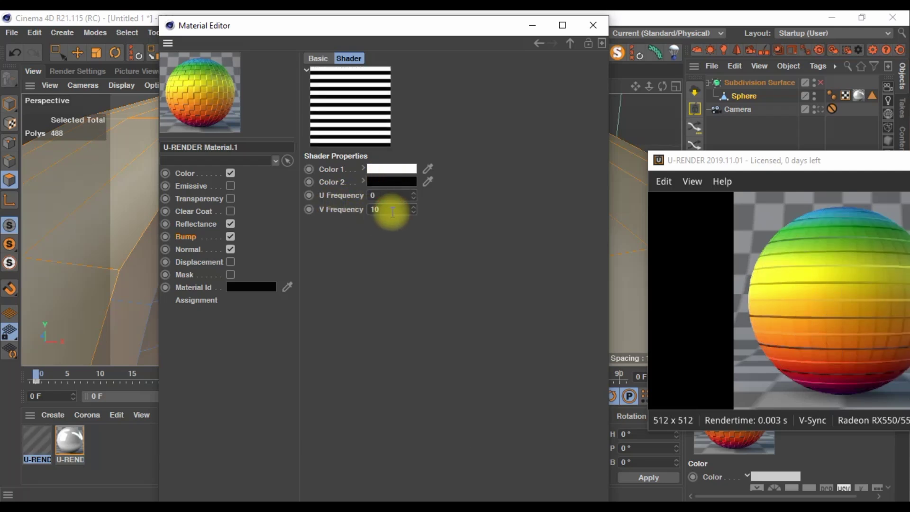
type("0")
key("Return")
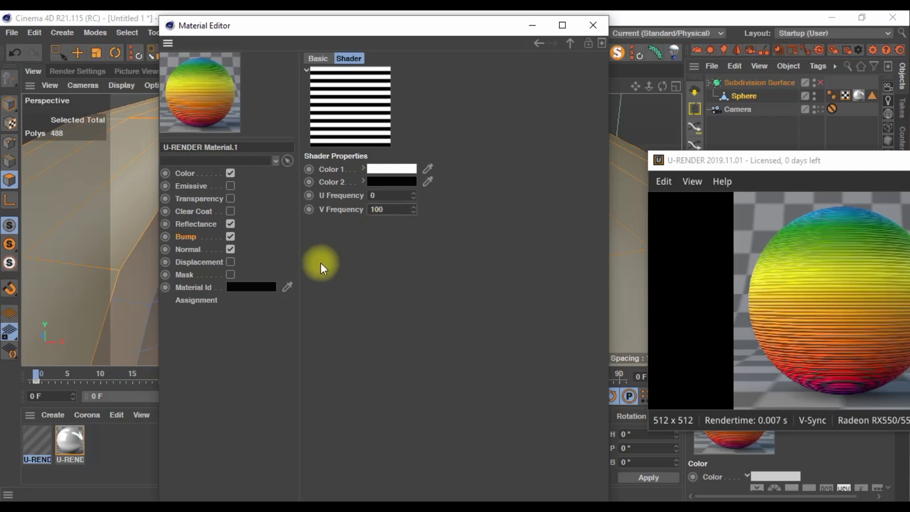
Load the same Checkerboard as the Normal channel's texture
left_click(193, 235)
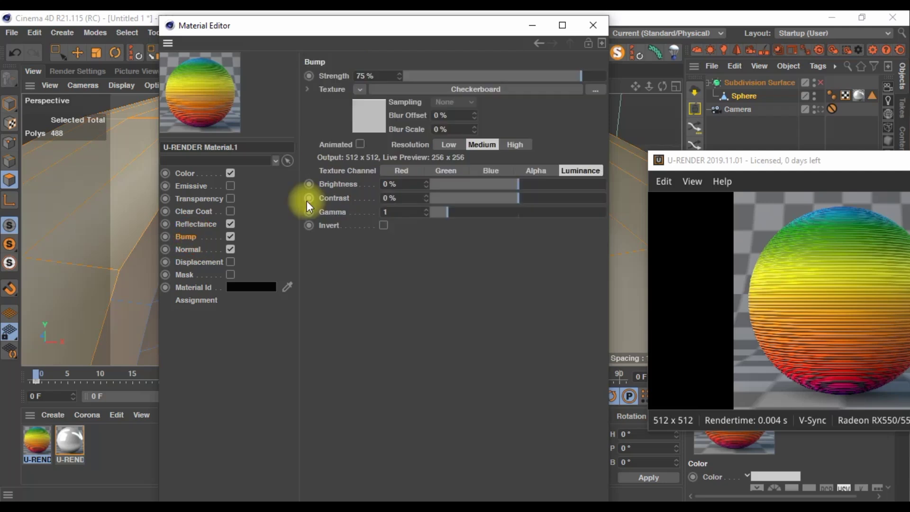
left_click(189, 250)
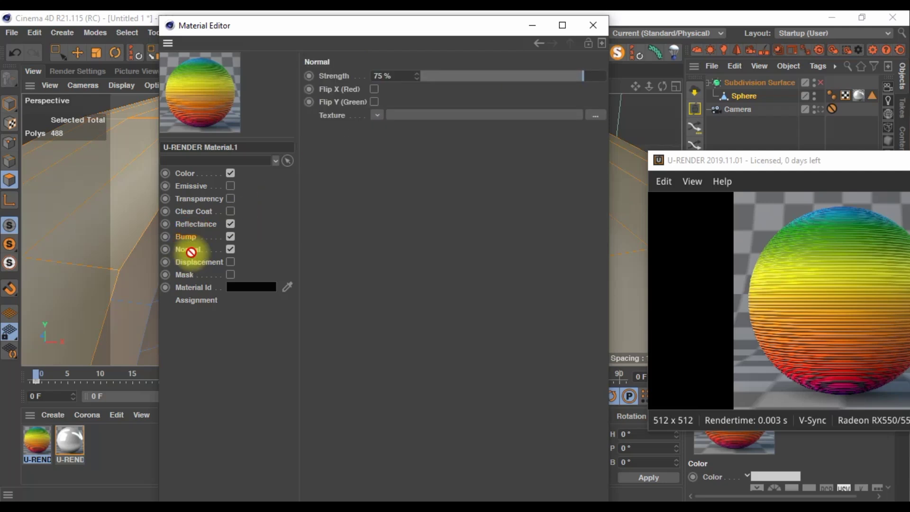
left_click(379, 116)
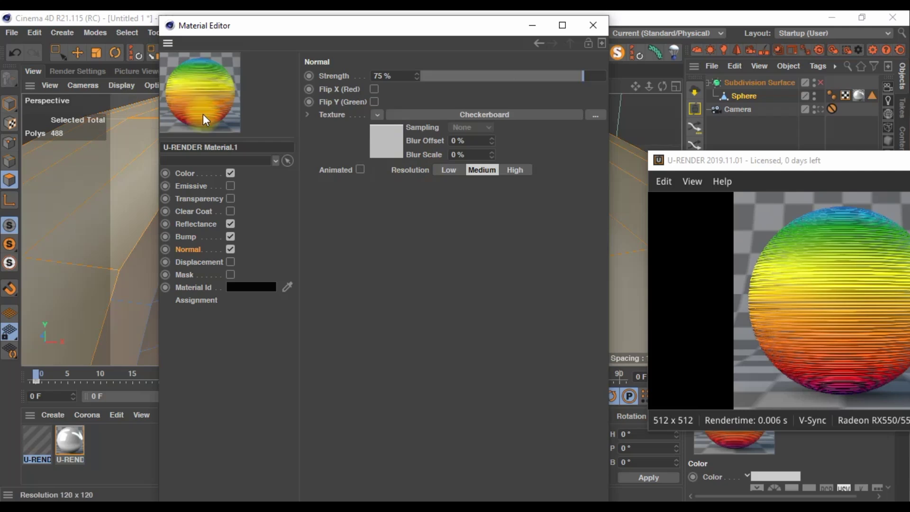
Fill-select the sphere's band polygons and drag the rainbow material onto them
left_click(593, 28)
left_click(137, 307)
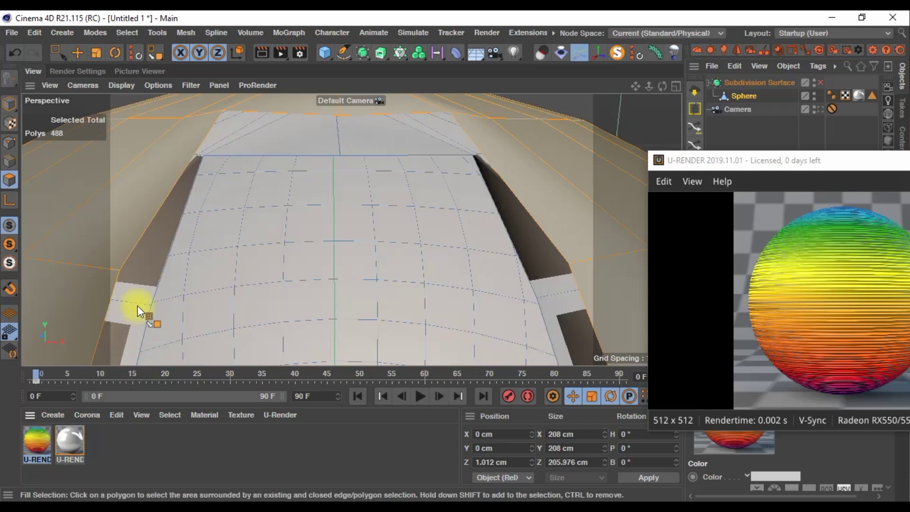
left_click(143, 274)
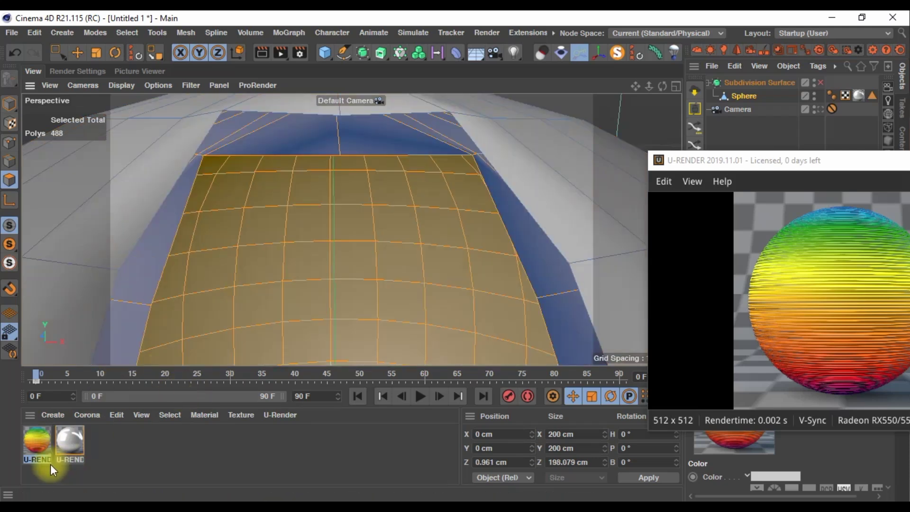
left_click_drag(51, 465, 237, 328)
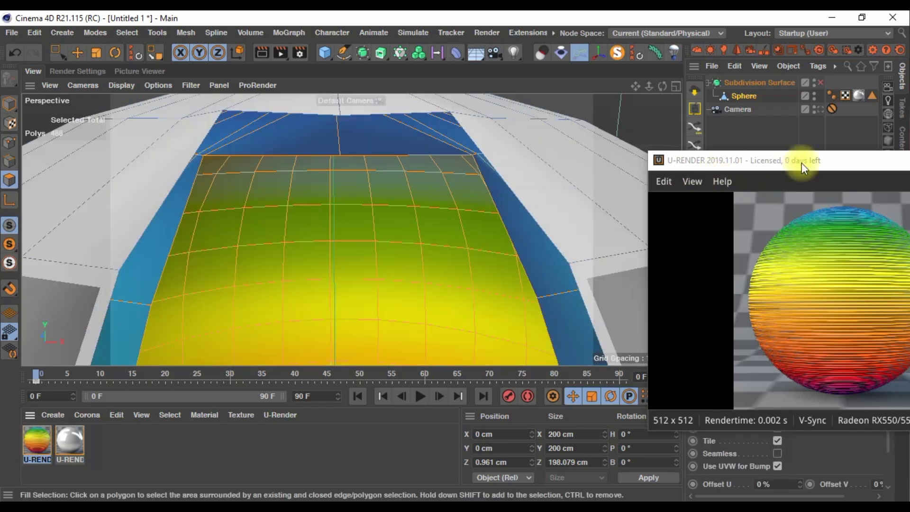
Pick the saved polygon selection set and unhide the rest of the sphere's polygons
left_click(801, 161)
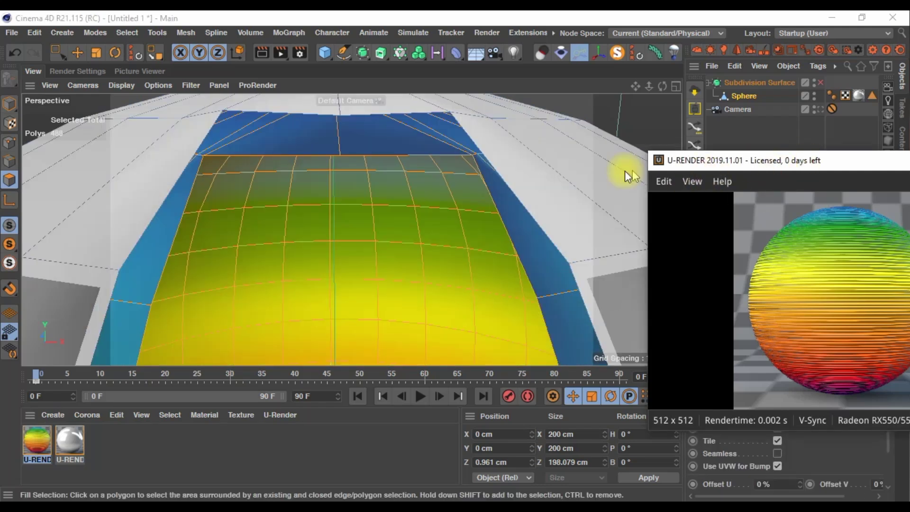
left_click_drag(630, 176, 416, 180)
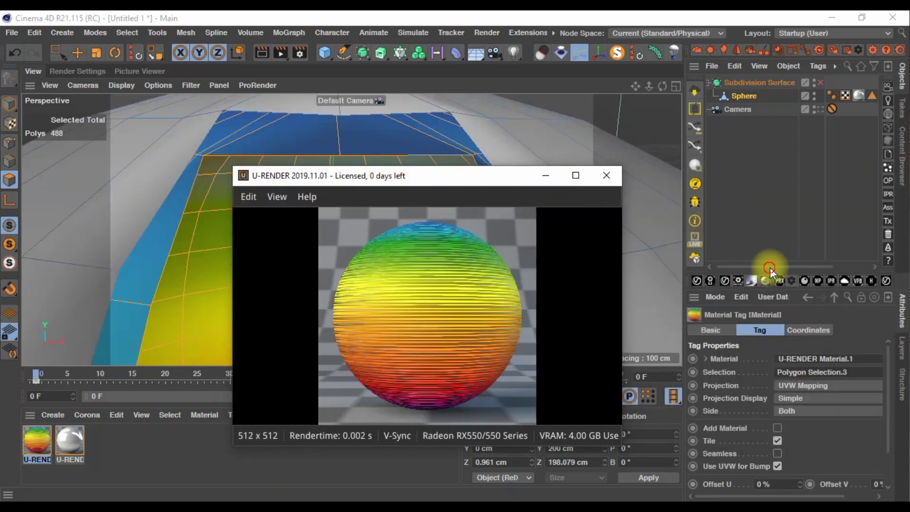
left_click_drag(770, 268, 814, 265)
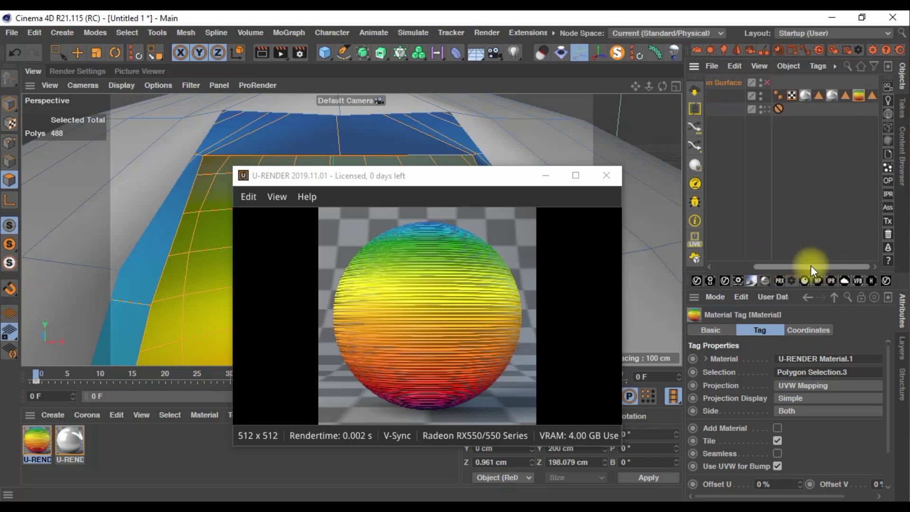
left_click(816, 94)
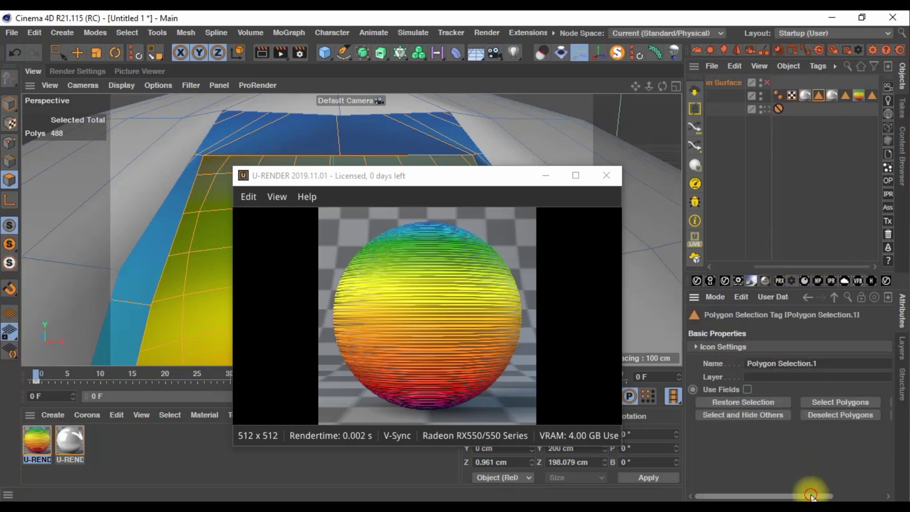
left_click_drag(809, 495, 860, 495)
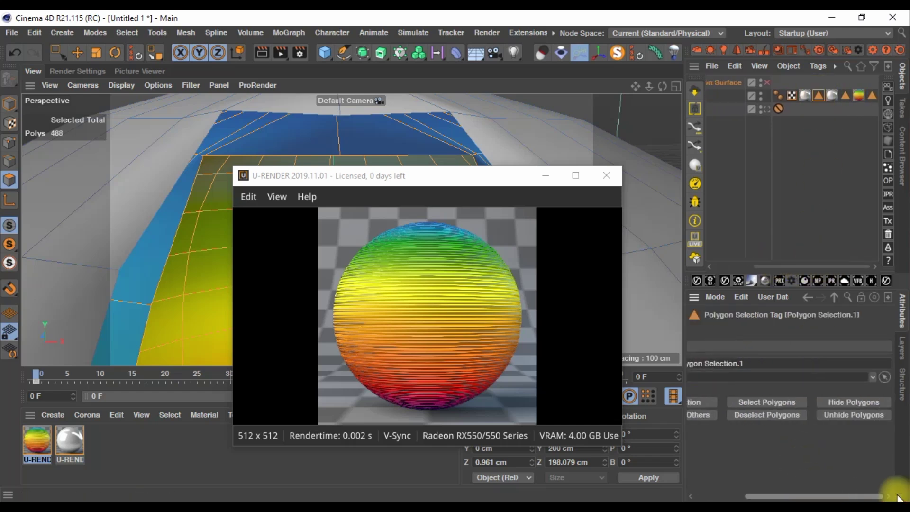
left_click(857, 416)
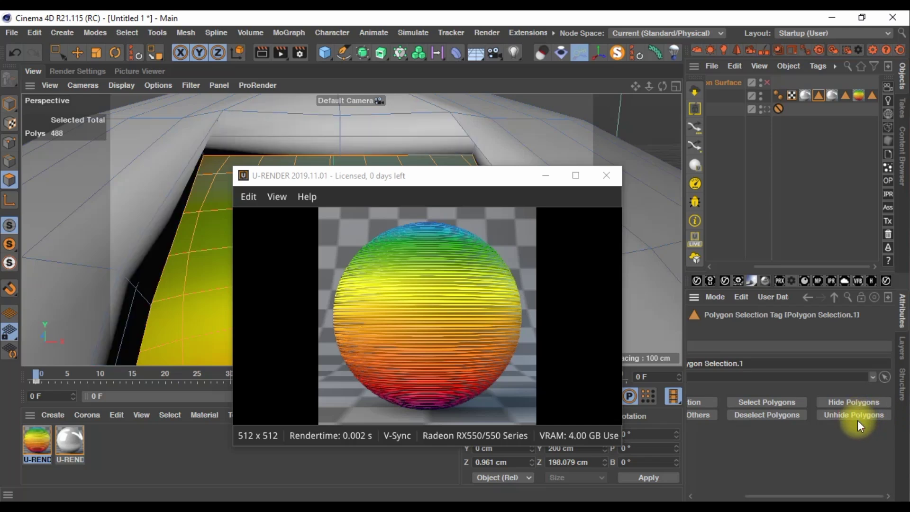
View the scene through the Camera and close the U-Render preview window
left_click_drag(473, 178, 497, 195)
left_click(768, 108)
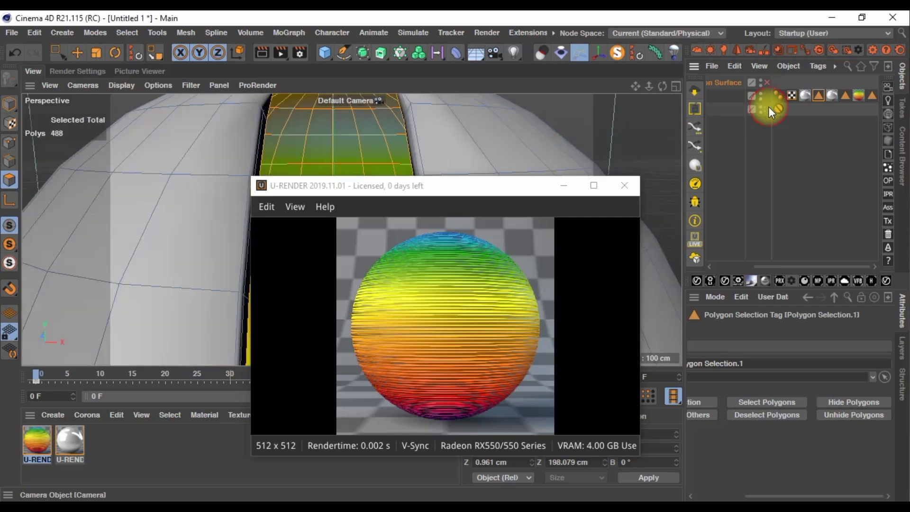
mouse_move(448, 185)
left_mouse_down()
mouse_move(787, 195)
mouse_move(381, 206)
left_mouse_up()
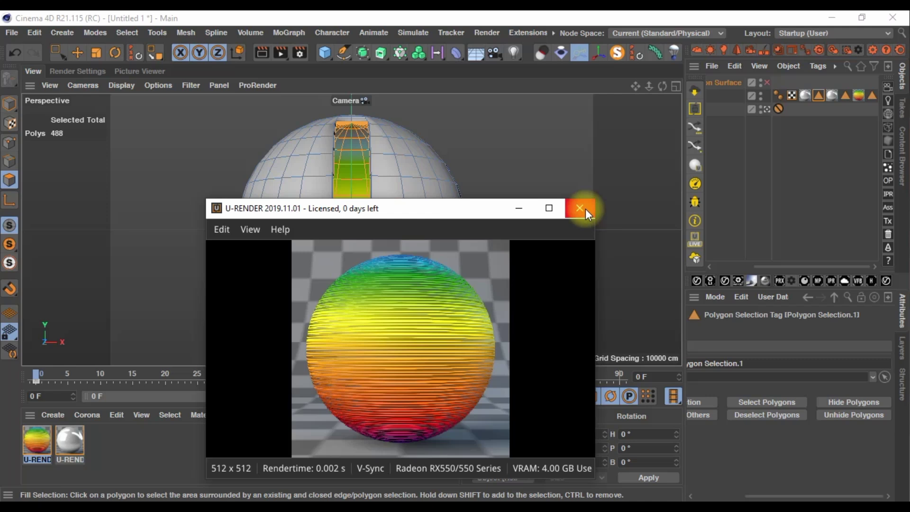
left_click(585, 208)
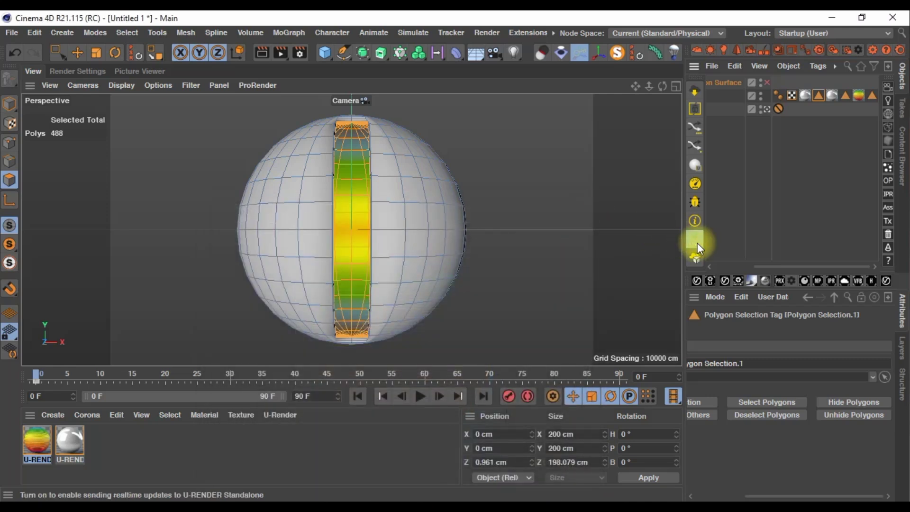
Turn on live U-Render updates and set the band's material tag projection to Spherical
left_click(698, 242)
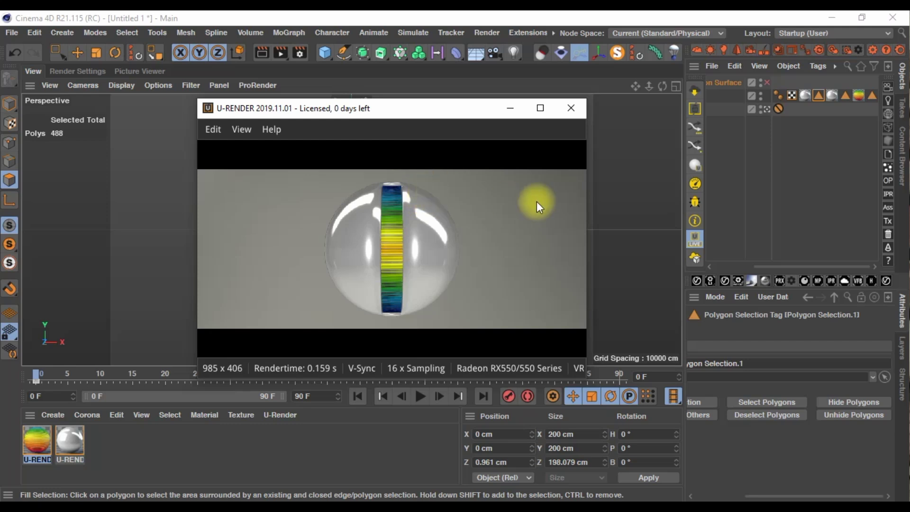
left_click(858, 97)
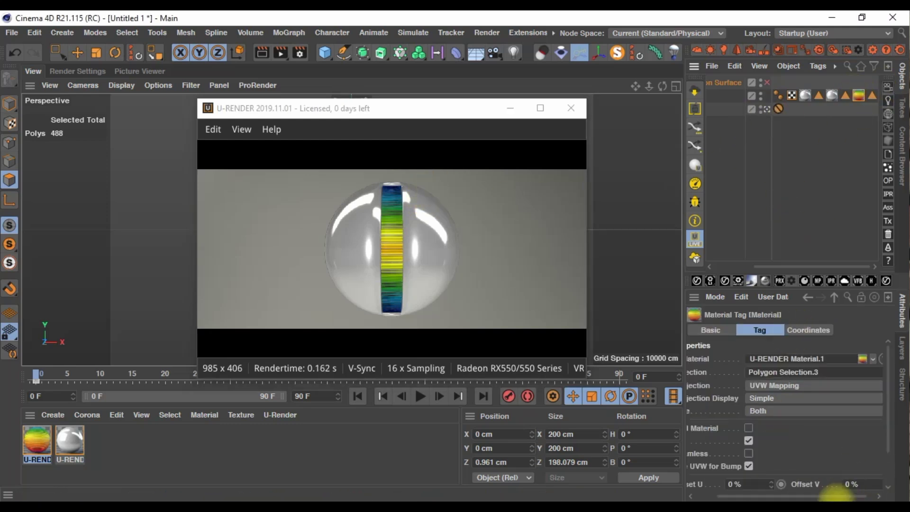
left_click(821, 385)
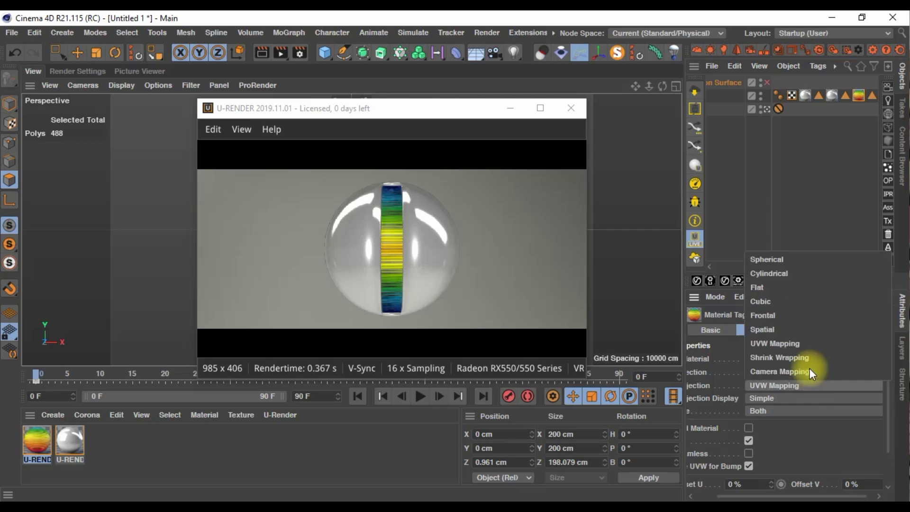
left_click(783, 262)
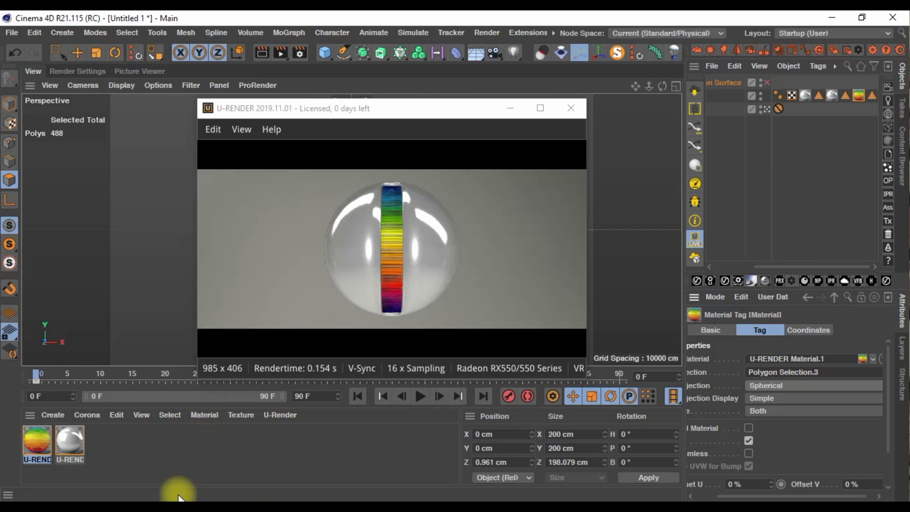
left_click(154, 497)
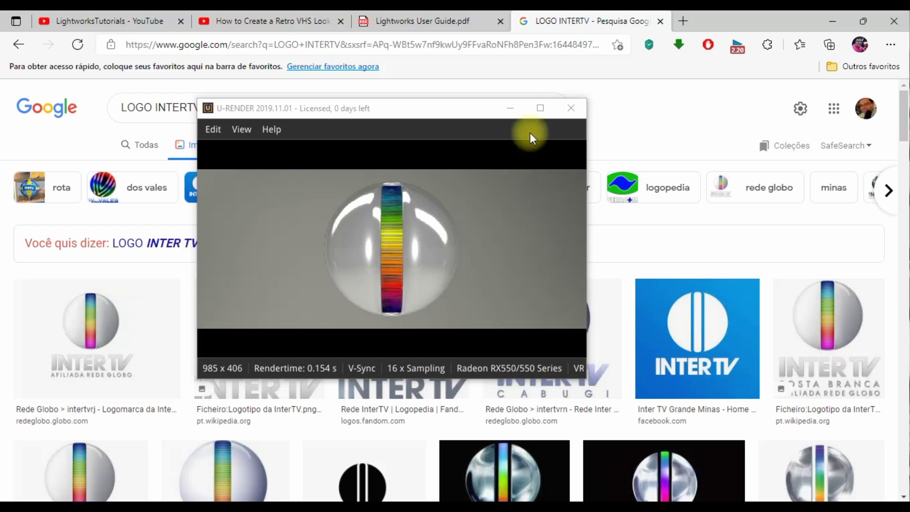
Close the U-Render preview window after checking the InterTV logo references
left_click(572, 109)
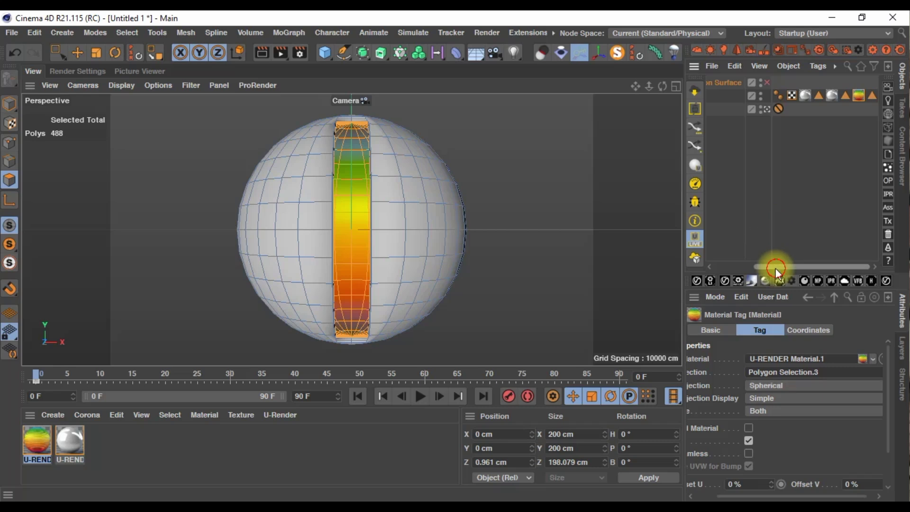
Add two lights and give both Light and Light.1 U-Render Light Tags
left_click_drag(772, 267, 690, 263)
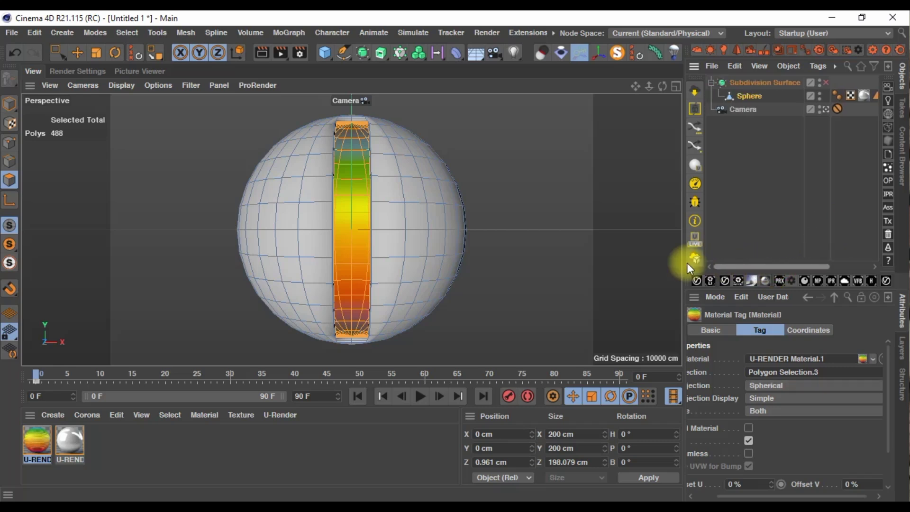
left_click(517, 55)
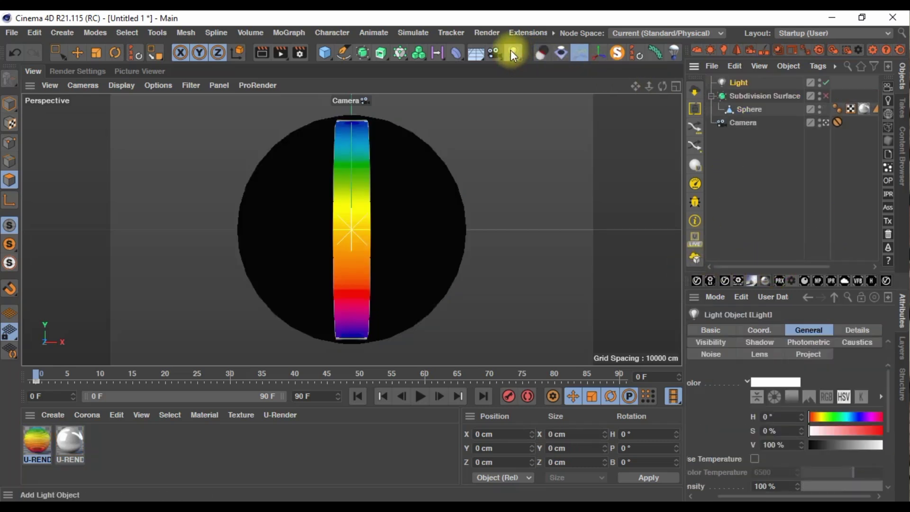
left_click(511, 51)
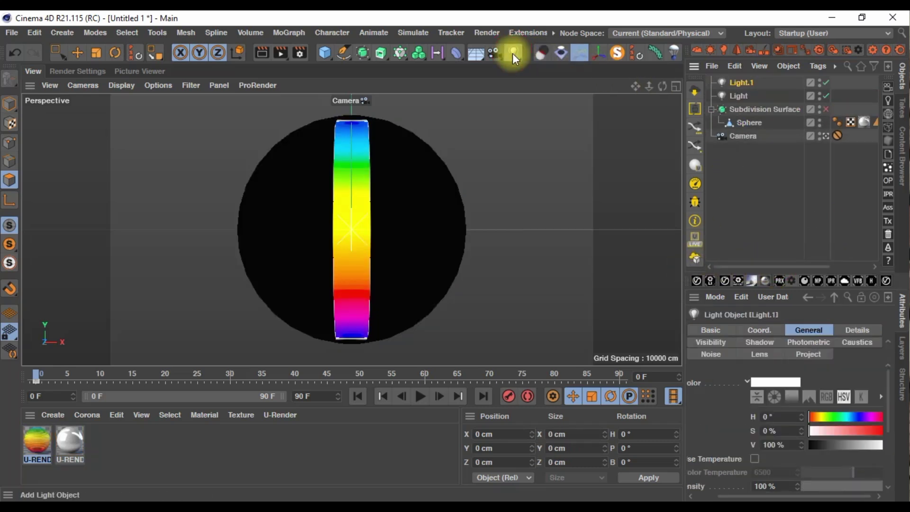
right_click(744, 138)
mouse_move(596, 251)
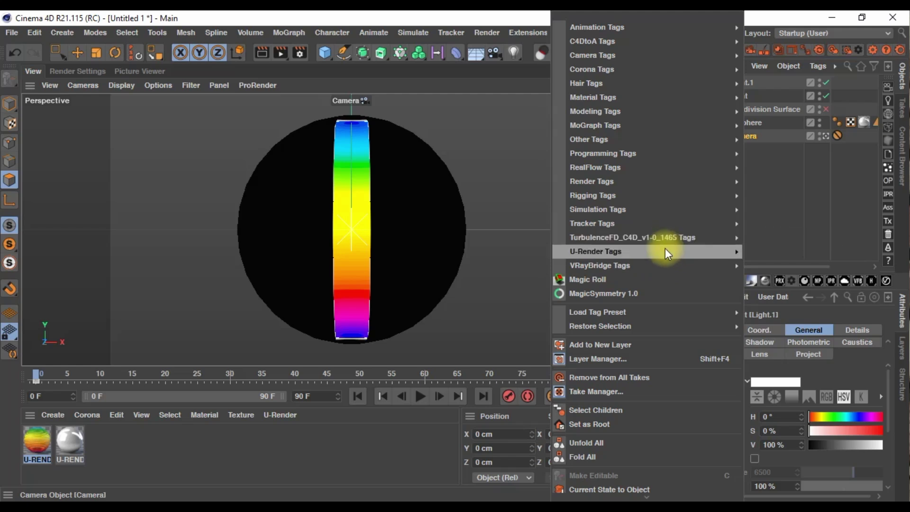
left_click(780, 91)
left_click_drag(848, 78, 737, 97)
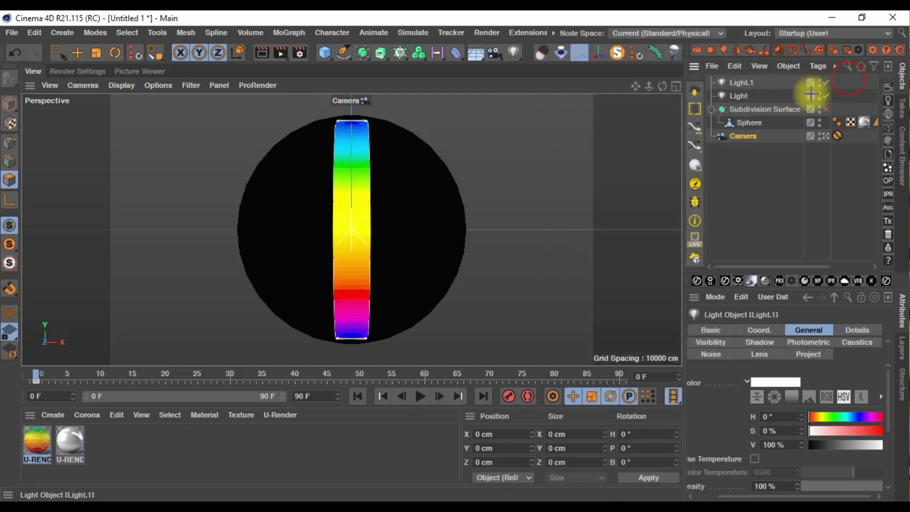
right_click(740, 98)
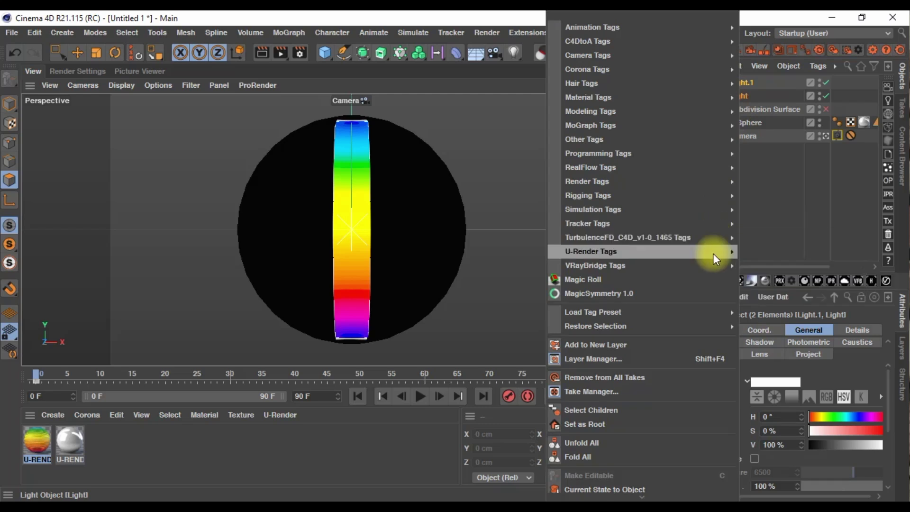
mouse_move(590, 251)
left_click(783, 266)
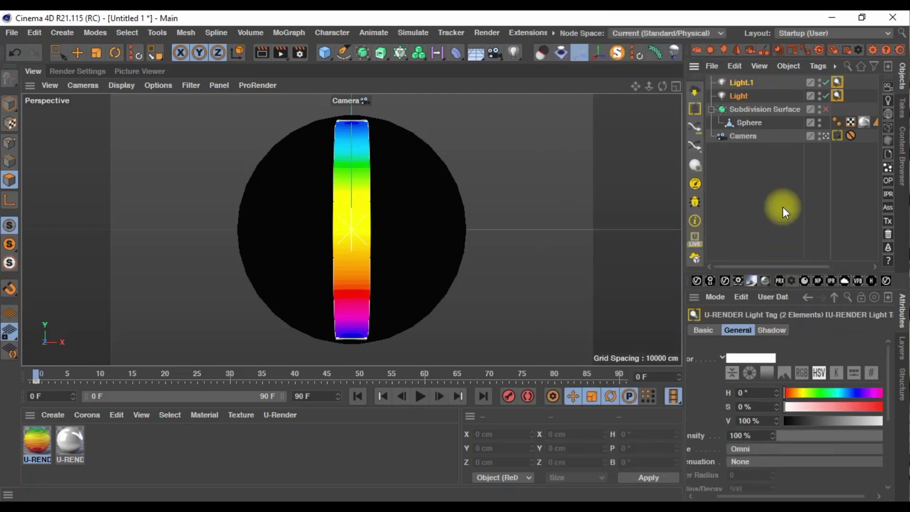
Set Light's U-Render light tag type to Infinite
left_click(741, 96)
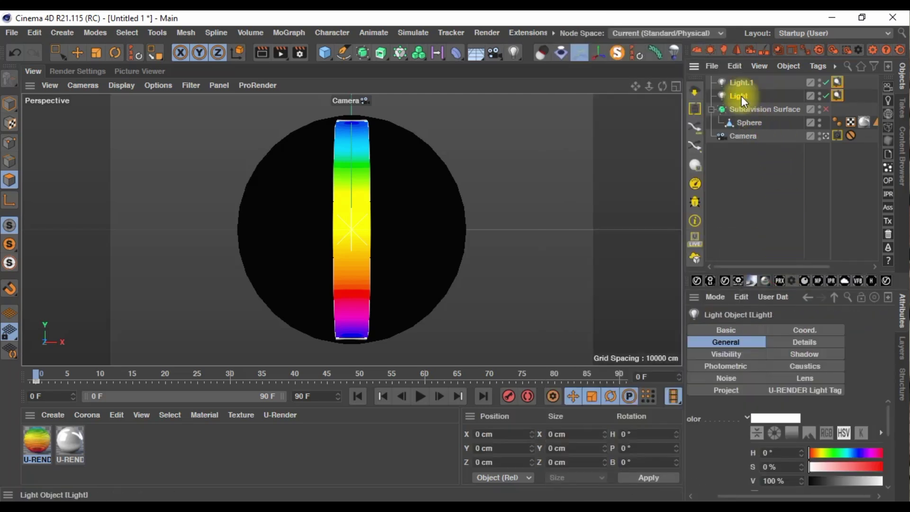
left_click(819, 388)
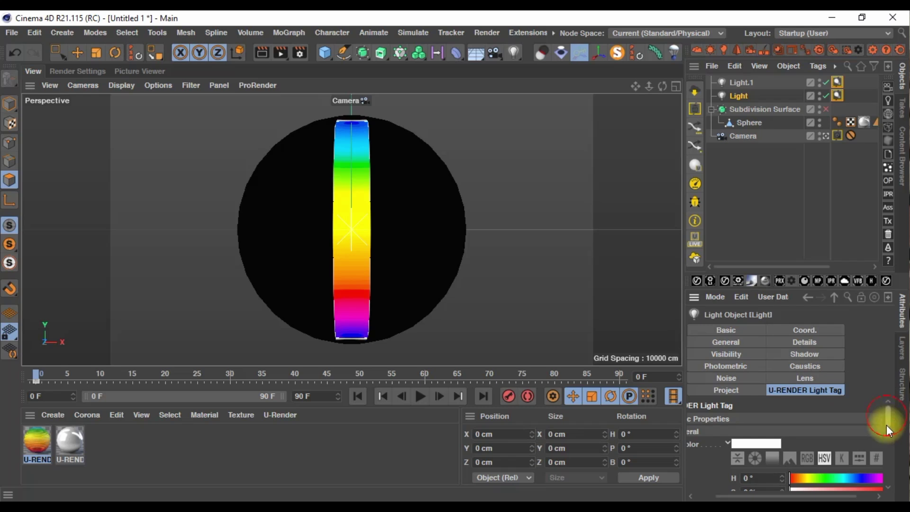
left_click_drag(886, 426, 875, 439)
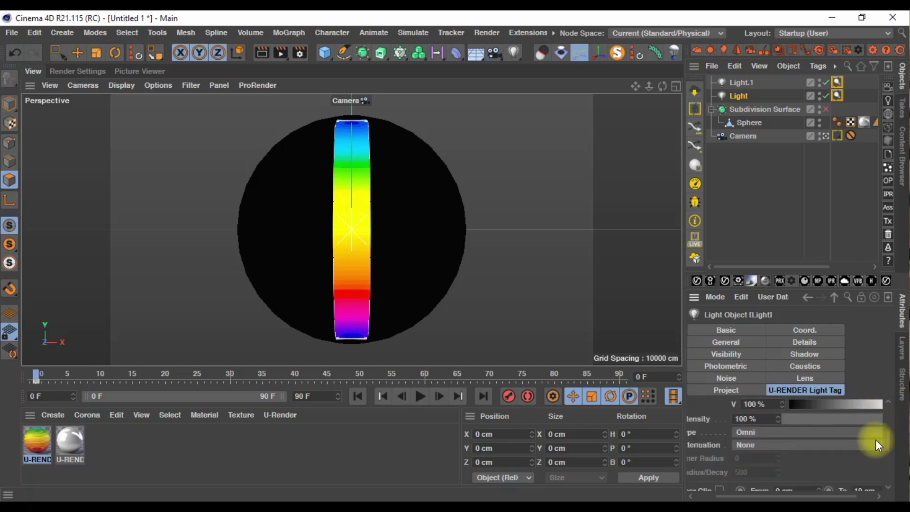
left_click(762, 433)
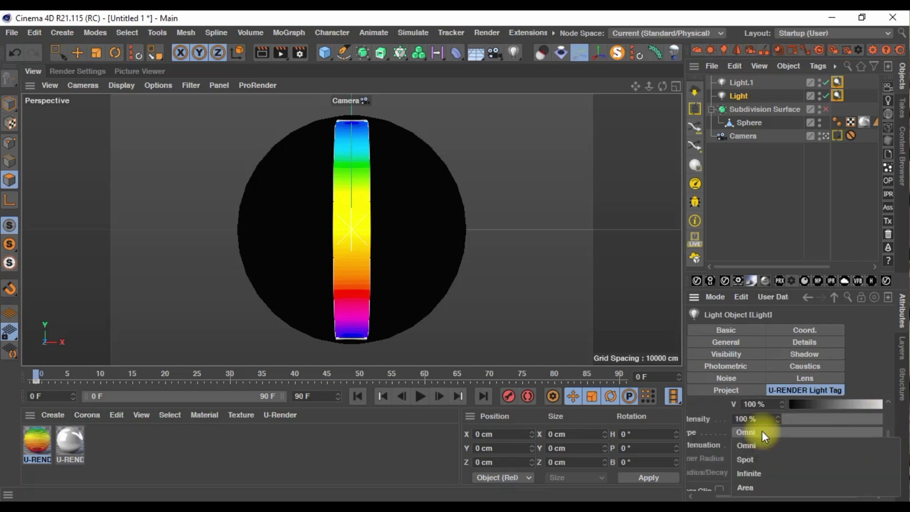
left_click(758, 476)
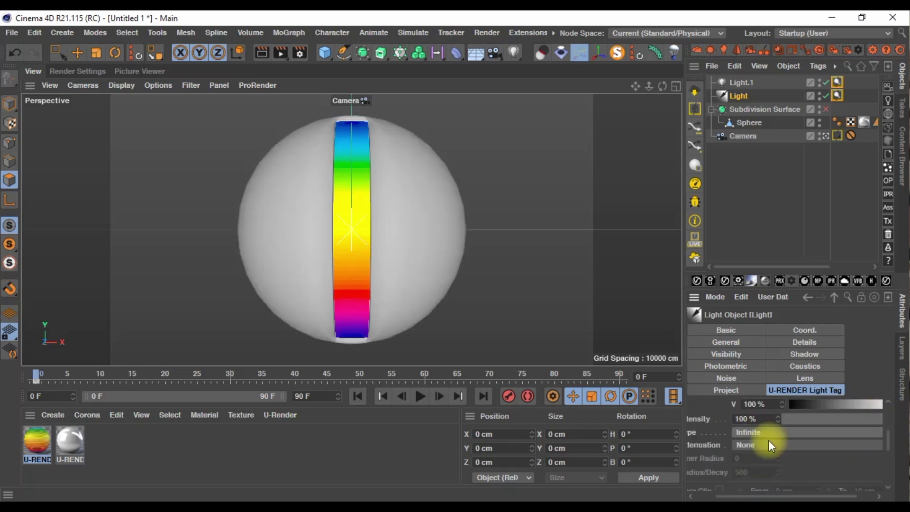
Add a Target tag to Light with the Sphere as its target object
right_click(738, 94)
mouse_move(594, 265)
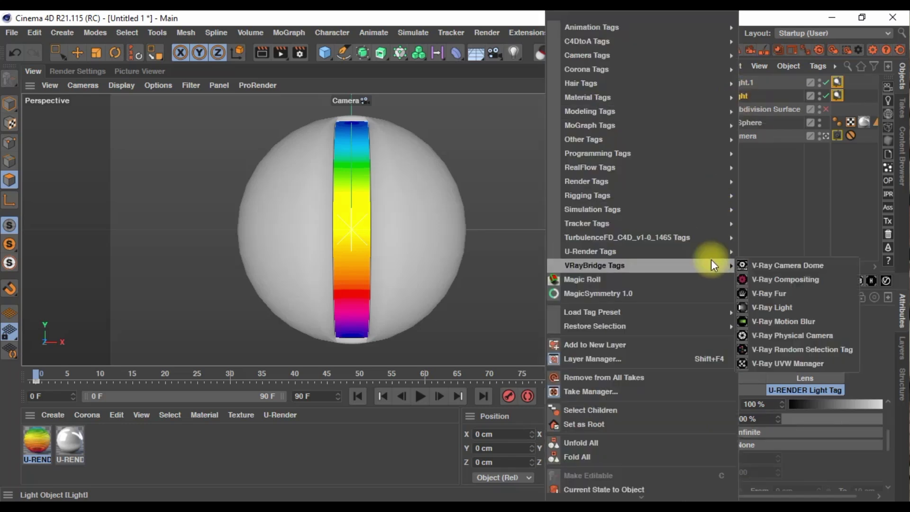
mouse_move(640, 27)
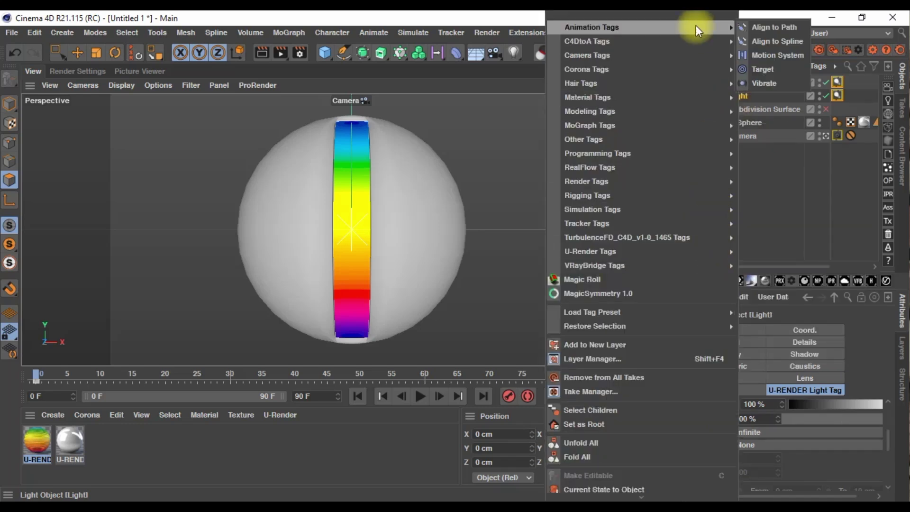
left_click(757, 69)
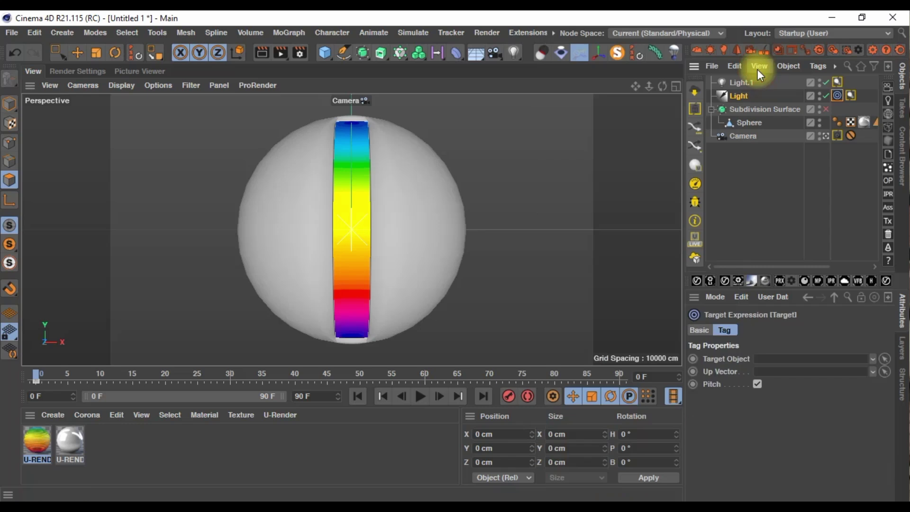
left_click(839, 94)
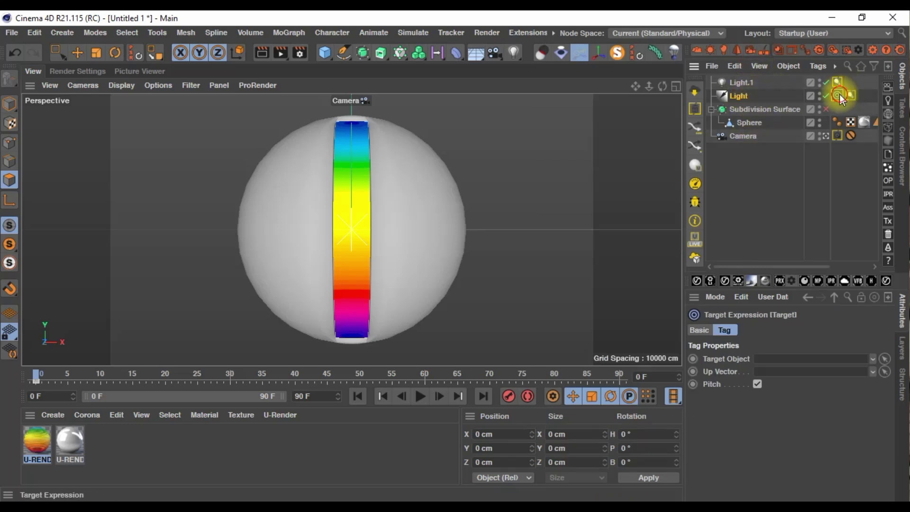
left_click_drag(754, 126, 794, 360)
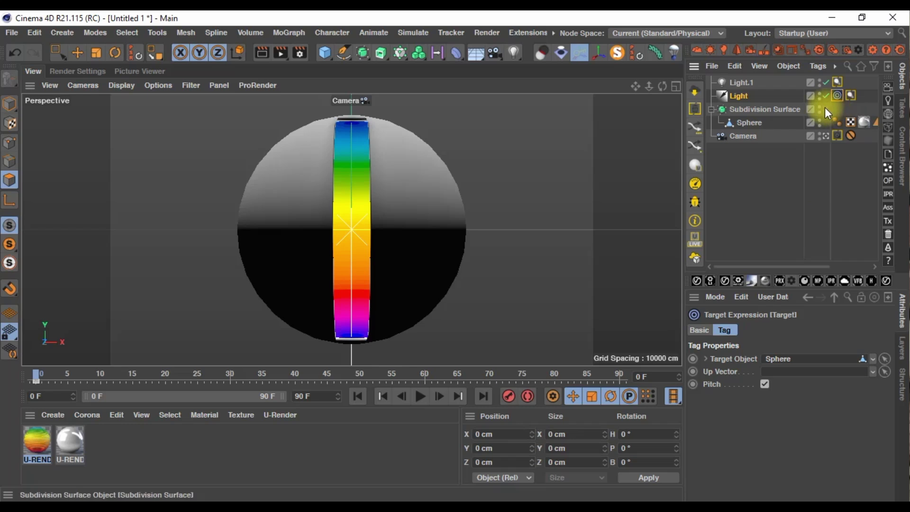
Leave the camera view, then zoom out and orbit to see the sphere and camera
left_click(826, 137)
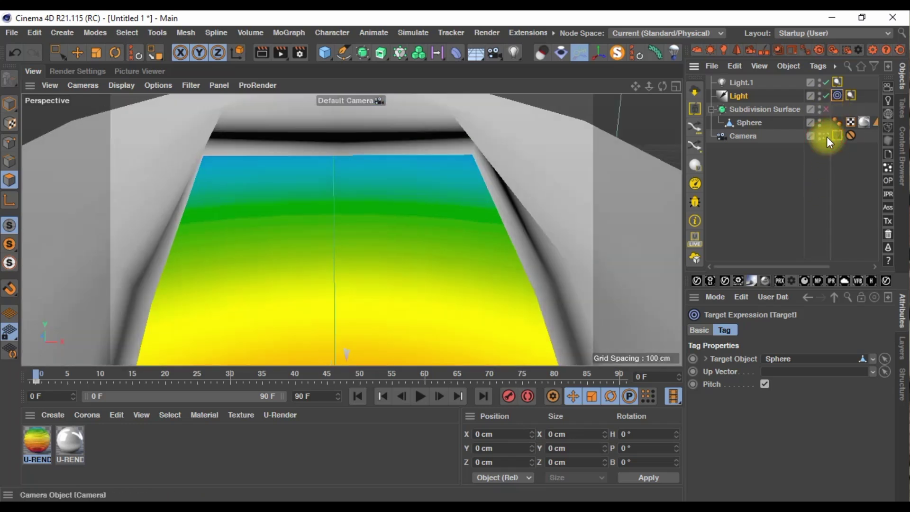
left_click_drag(660, 87, 450, 254)
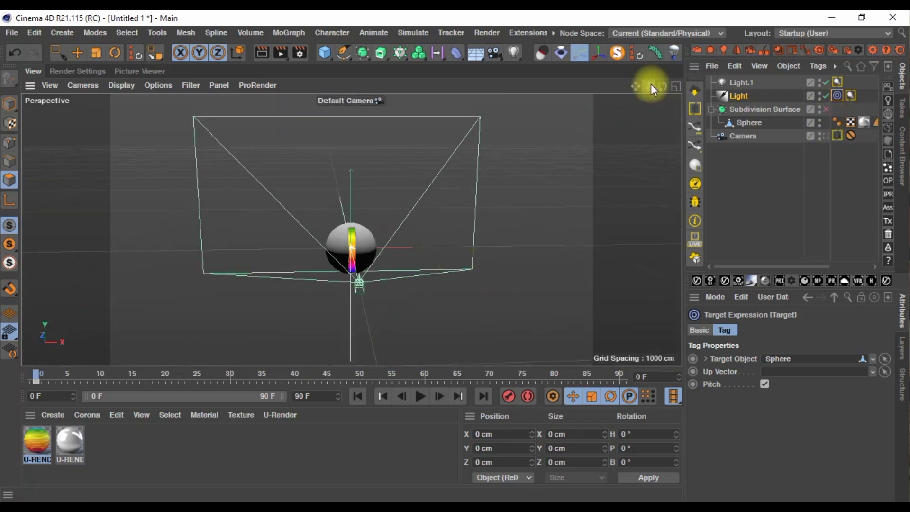
left_click_drag(661, 89, 450, 258)
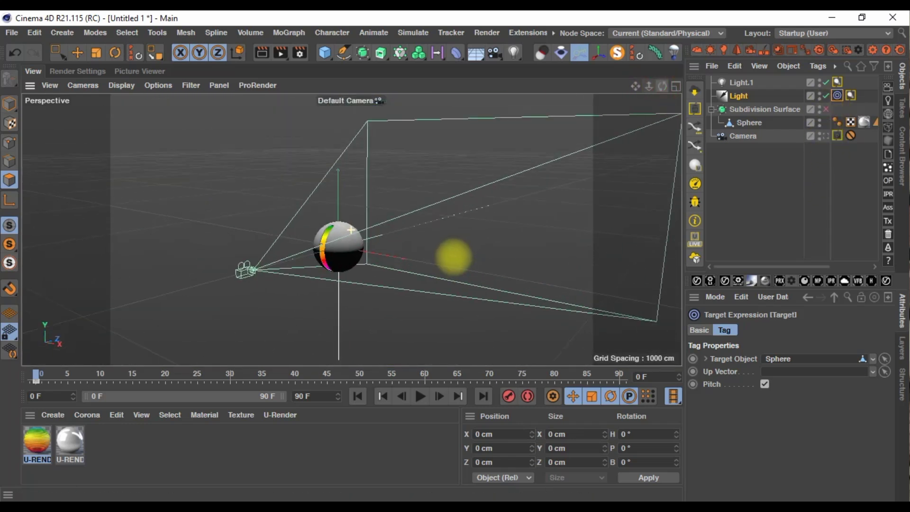
left_click(742, 99)
Move the Light back to a Z position of -800 cm
left_click(76, 54)
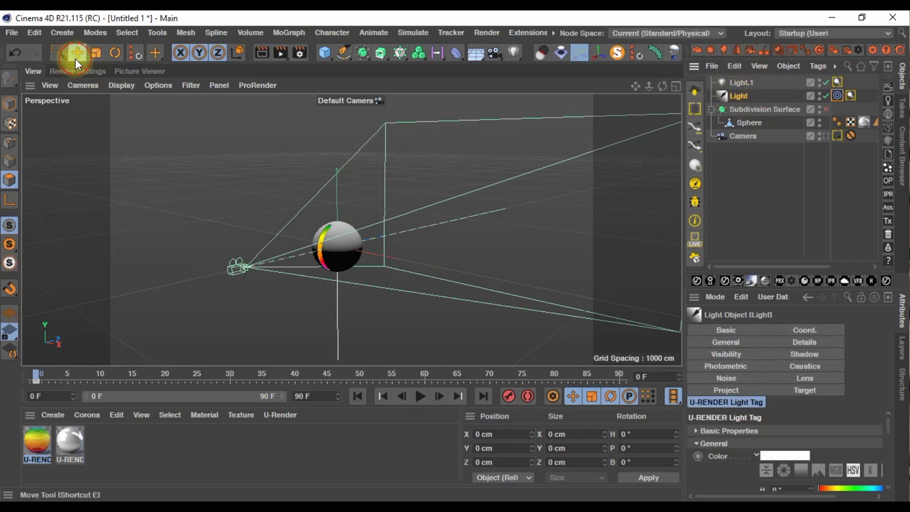
left_click(13, 107)
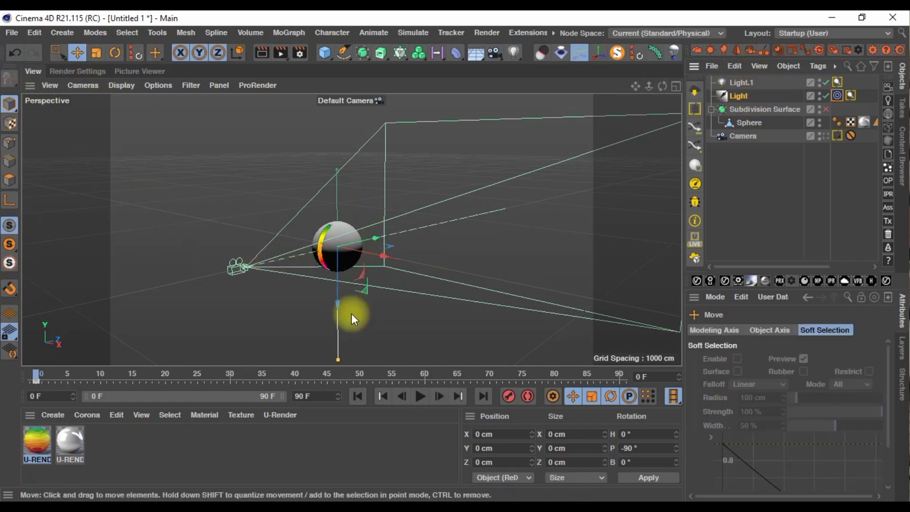
left_click_drag(390, 248, 187, 298)
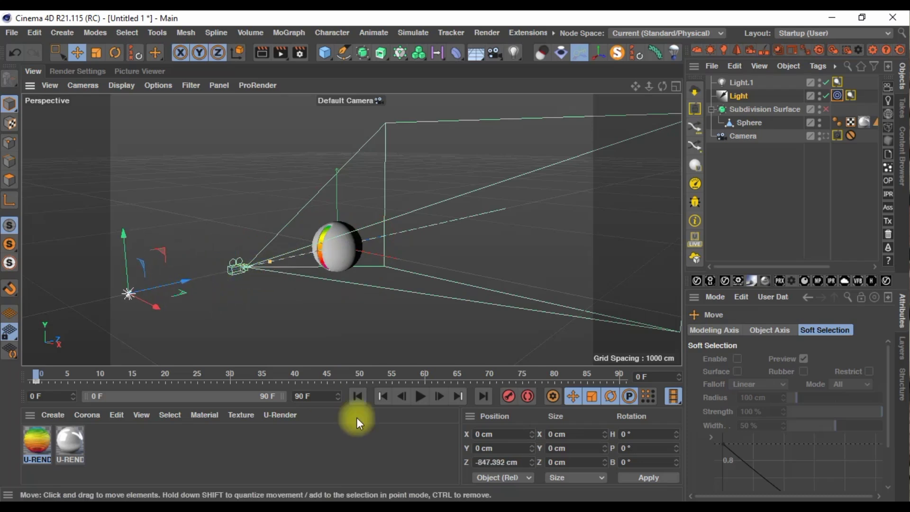
double_click(526, 462)
type("-5")
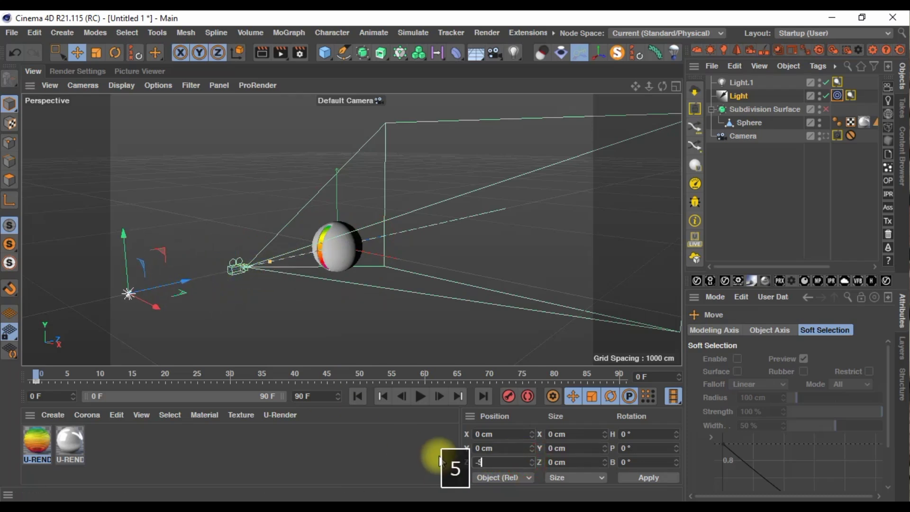
type("00")
key("Return")
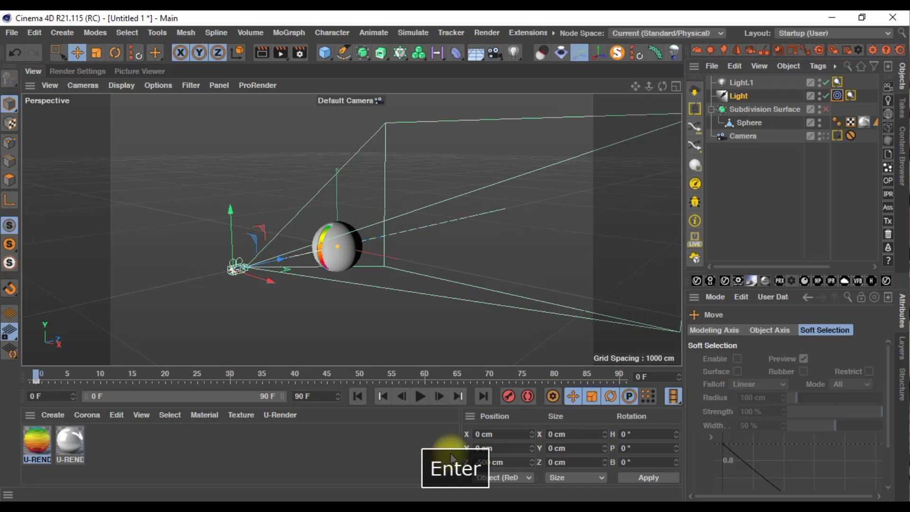
type("-8")
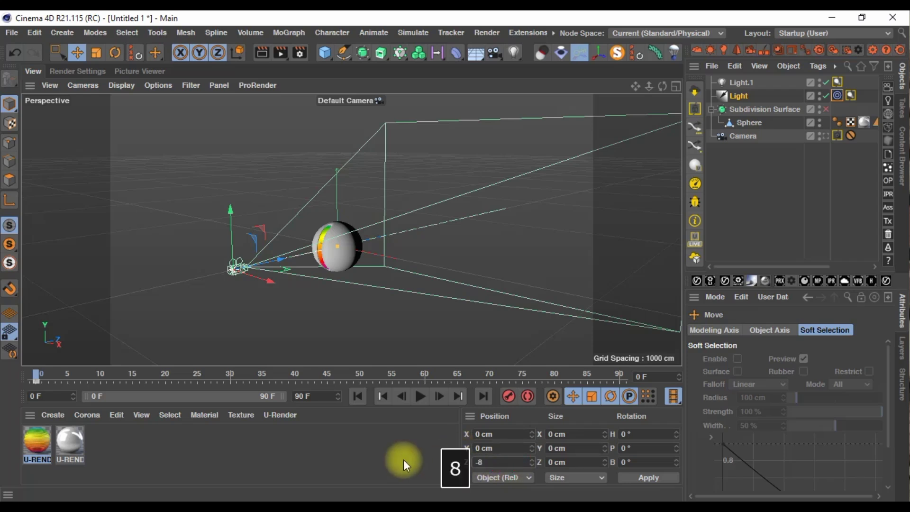
type("00")
key("Return")
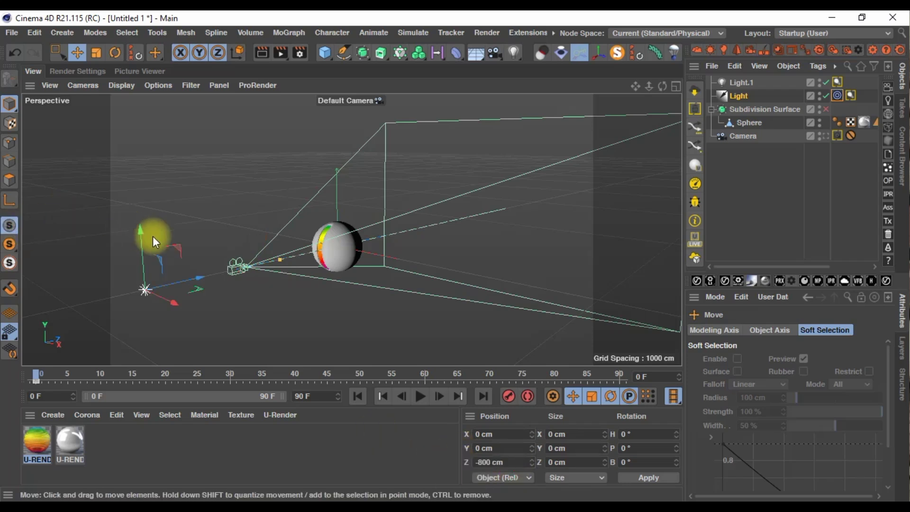
Raise the Light to a Y position of 200 cm
left_click_drag(142, 234, 146, 173)
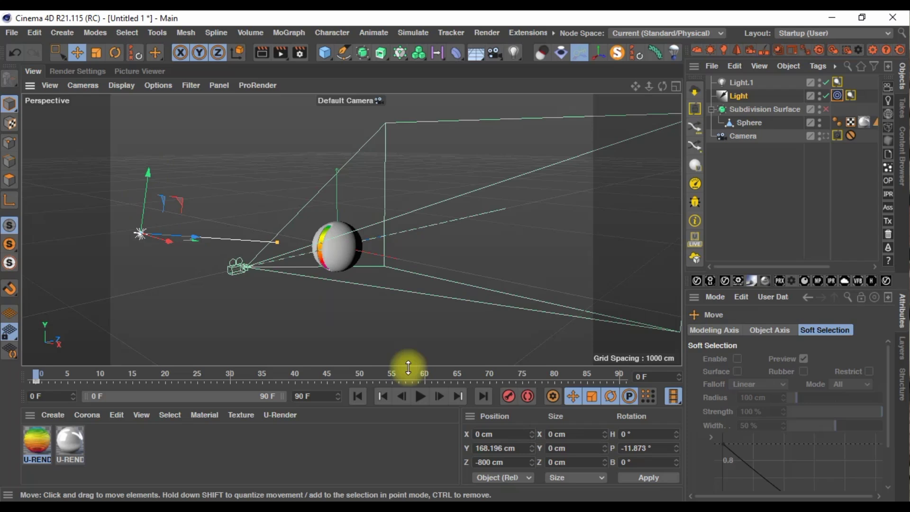
left_click(517, 449)
type("2")
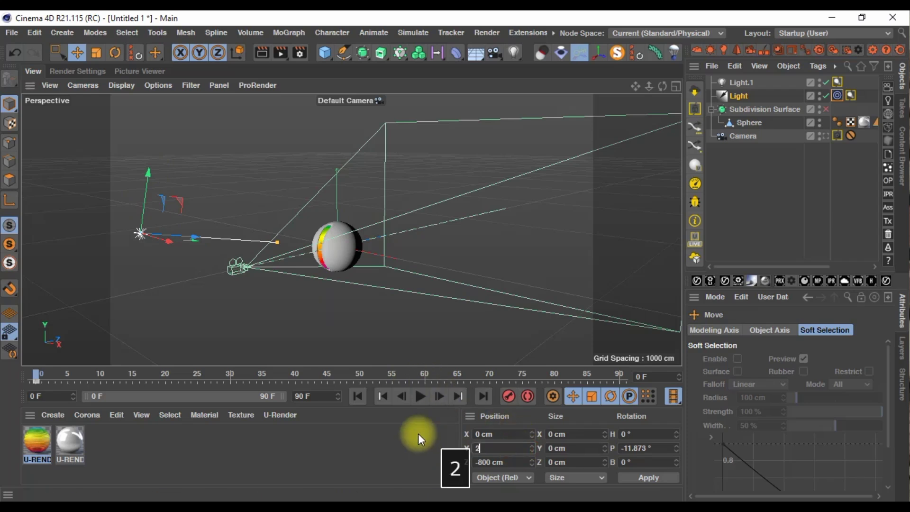
type("00")
key("Return")
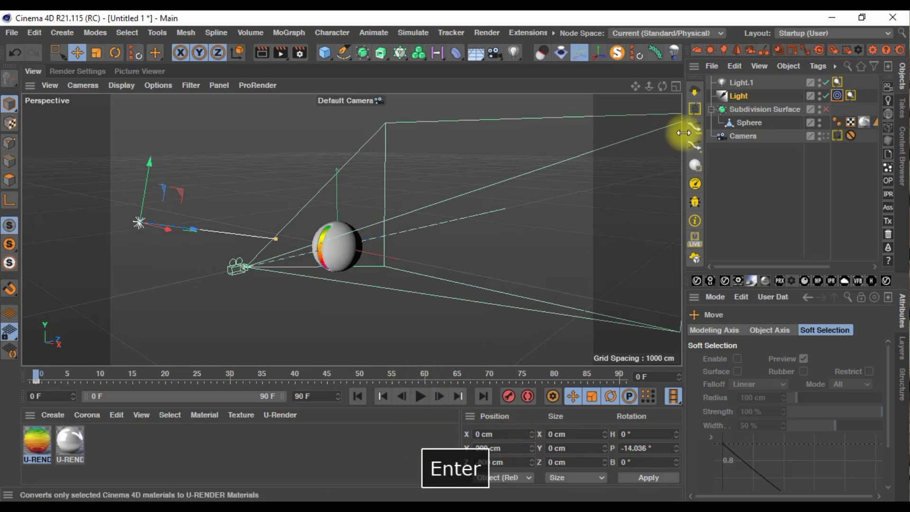
left_click(746, 84)
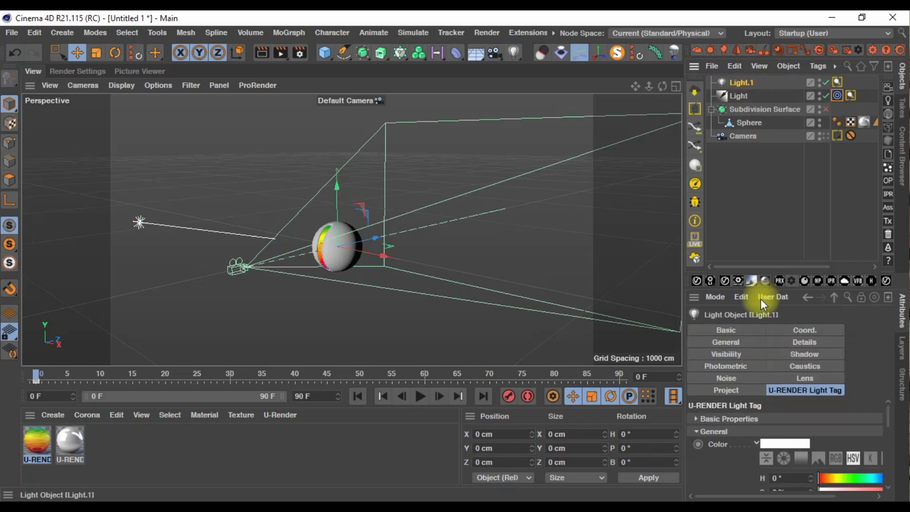
left_click_drag(884, 414, 888, 438)
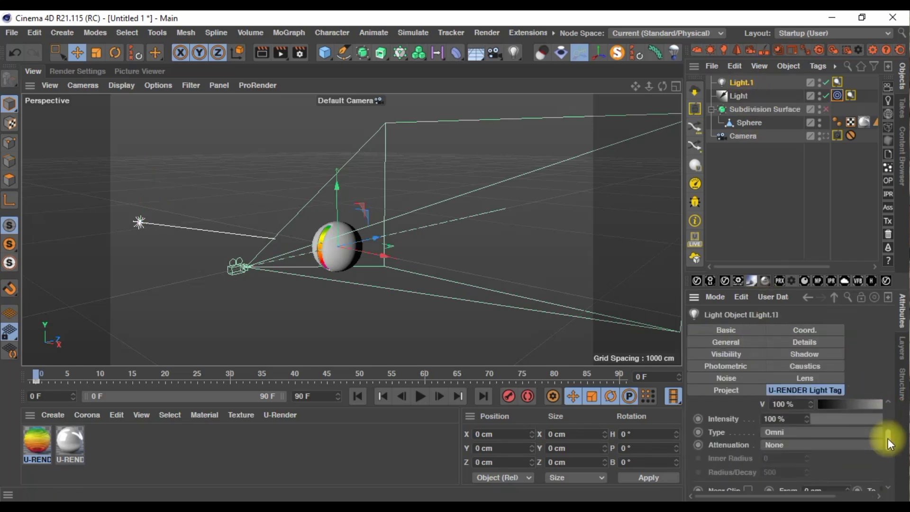
Make Light.1 a Disc-shaped area light with a Y size of 10 cm
left_click(788, 424)
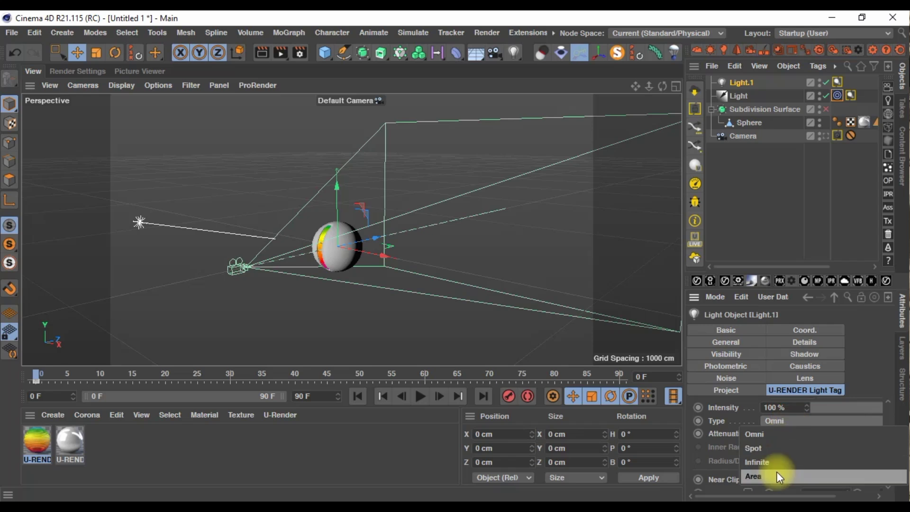
left_click(777, 473)
left_click_drag(885, 433, 883, 459)
double_click(800, 436)
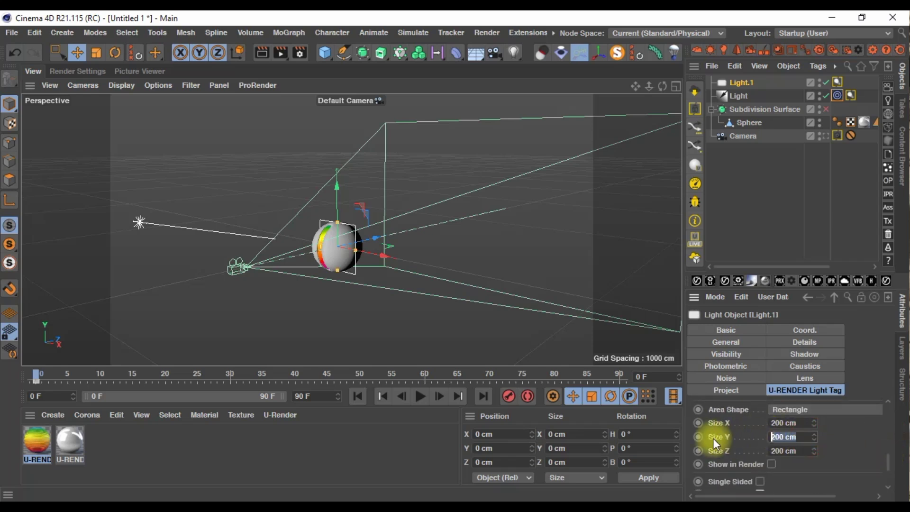
type("10")
key("Return")
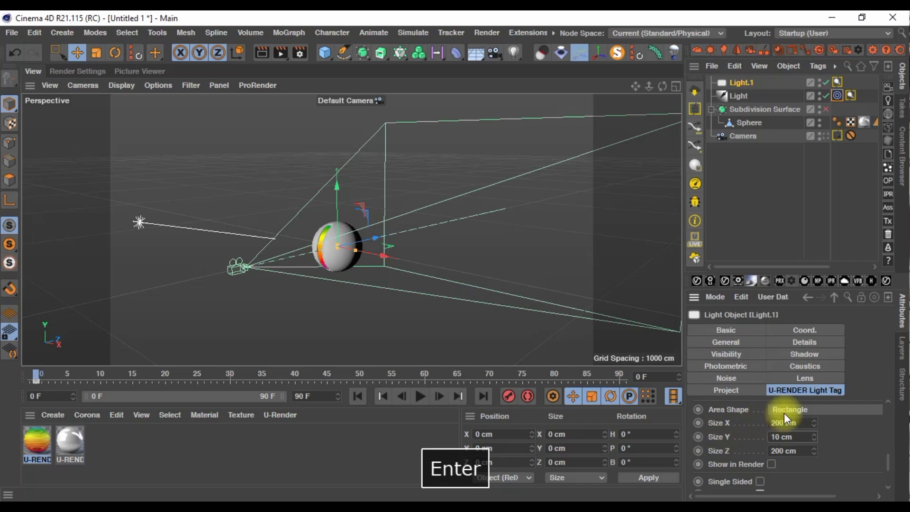
left_click(785, 410)
left_click(786, 422)
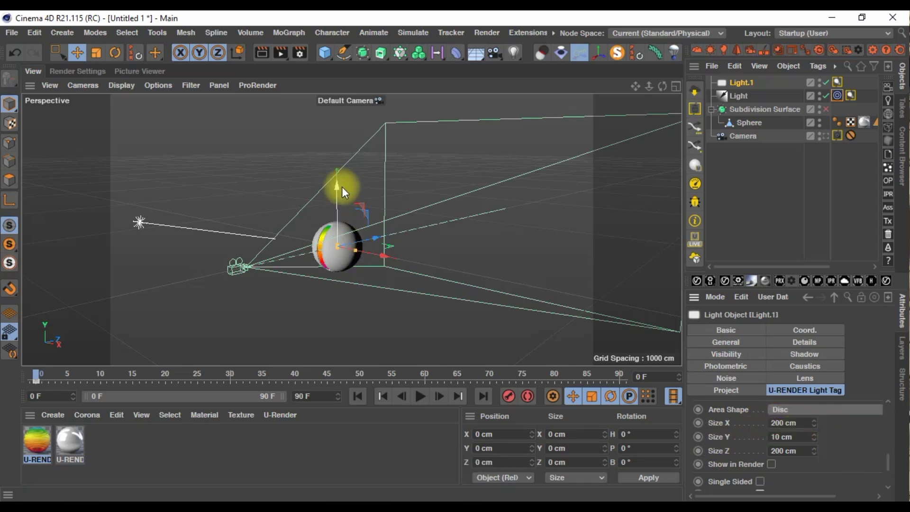
Raise Light.1 to a Y position of 125 cm above the sphere
left_click_drag(335, 184, 326, 152)
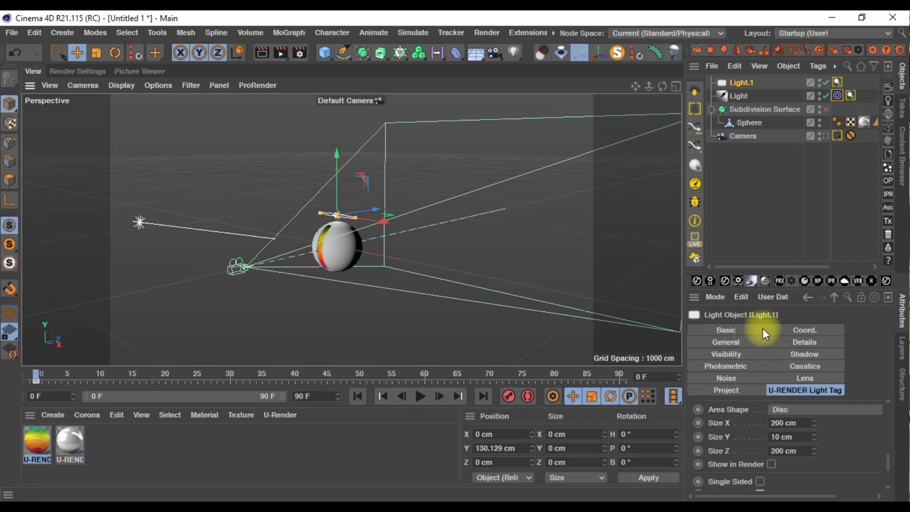
left_click(803, 330)
left_click(753, 430)
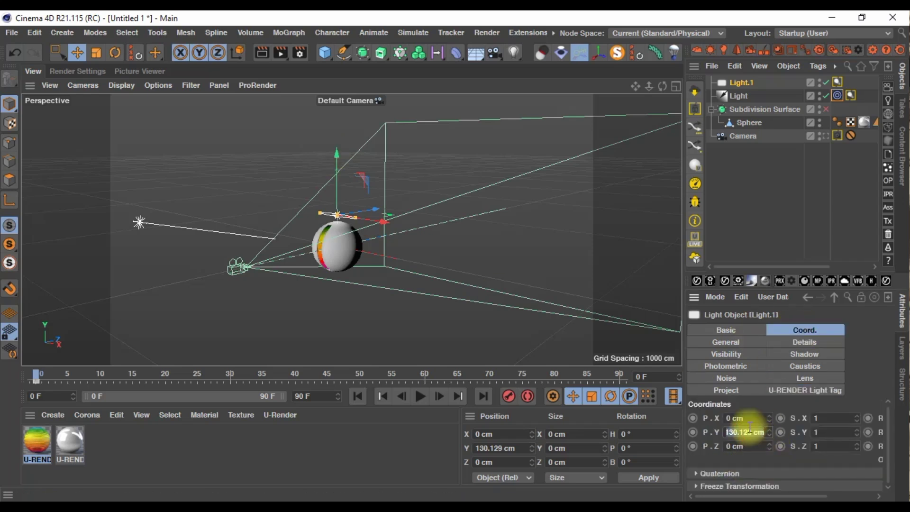
type("125")
key("Return")
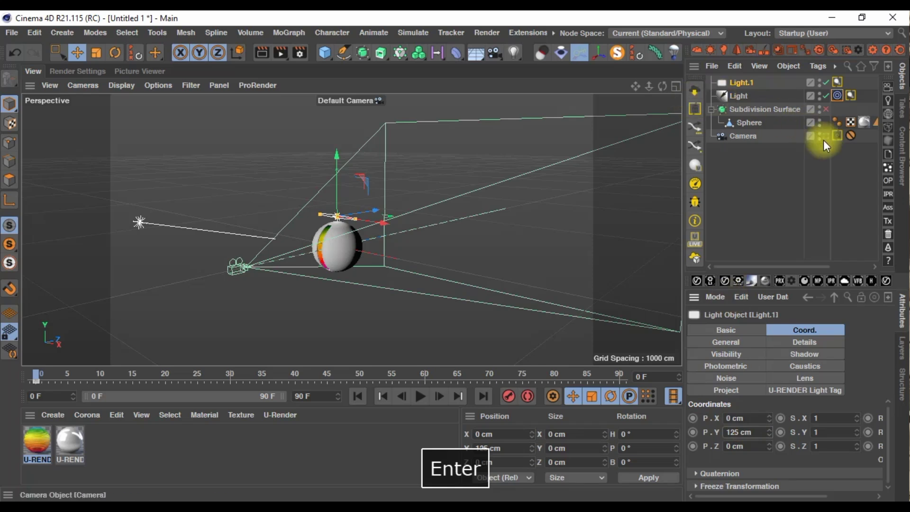
Look through the scene camera and re-enable the Subdivision Surface
left_click(827, 135)
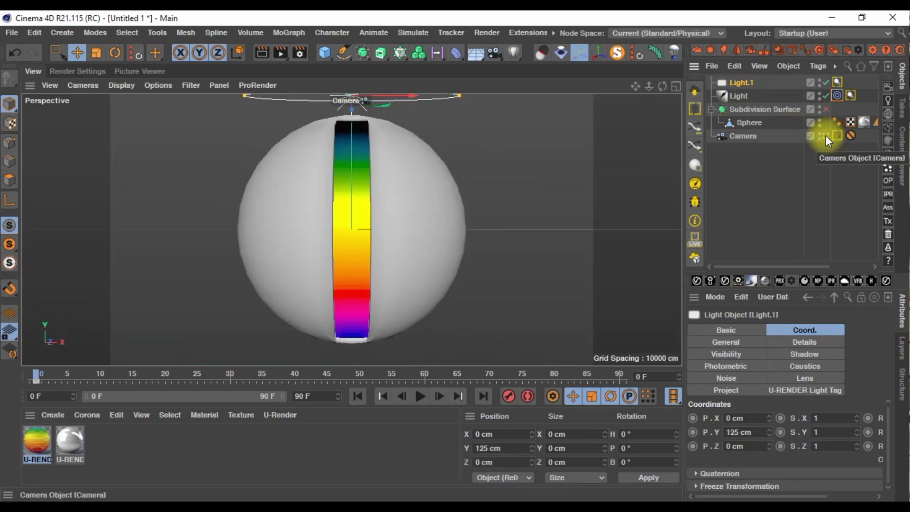
left_click(301, 53)
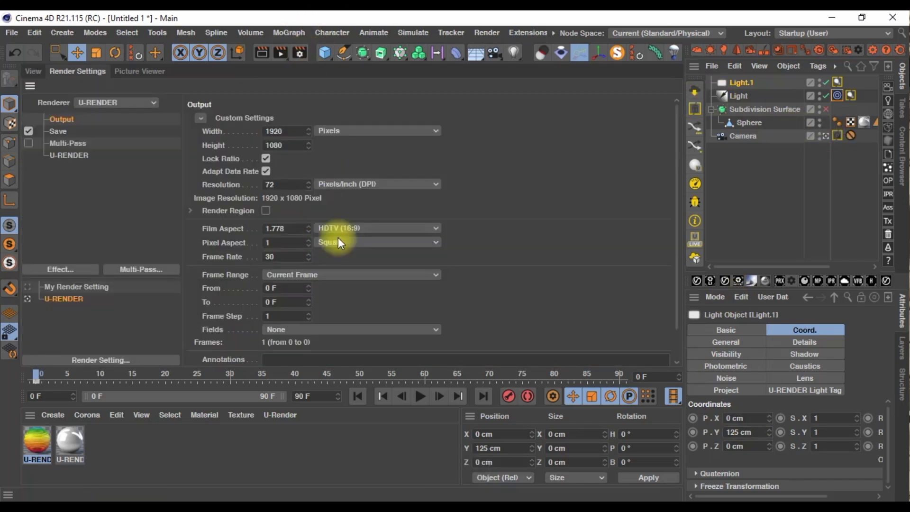
left_click(826, 109)
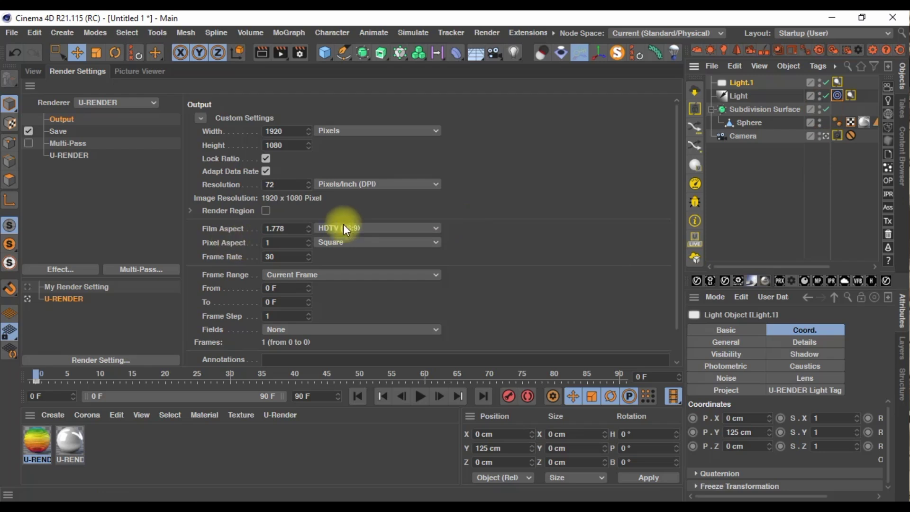
Delete the Global Environment Map path in U-RENDER's Environment render settings
left_click(73, 158)
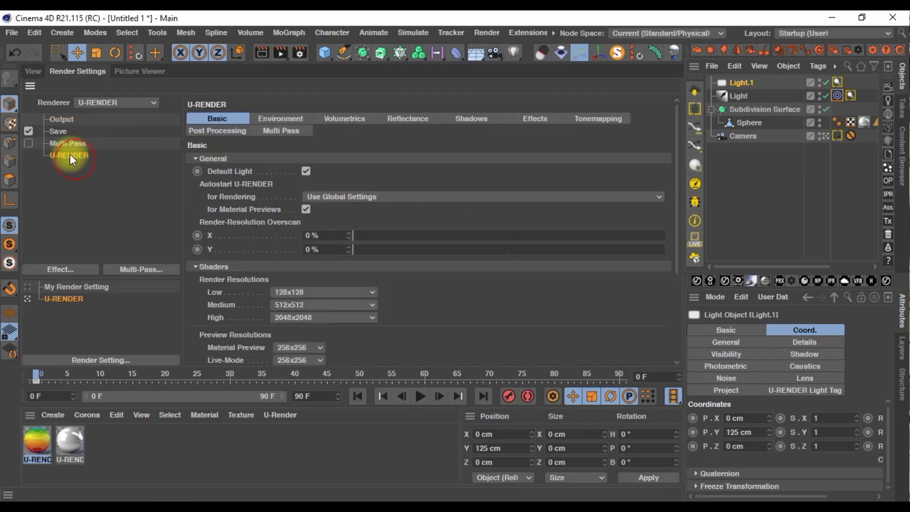
left_click(287, 121)
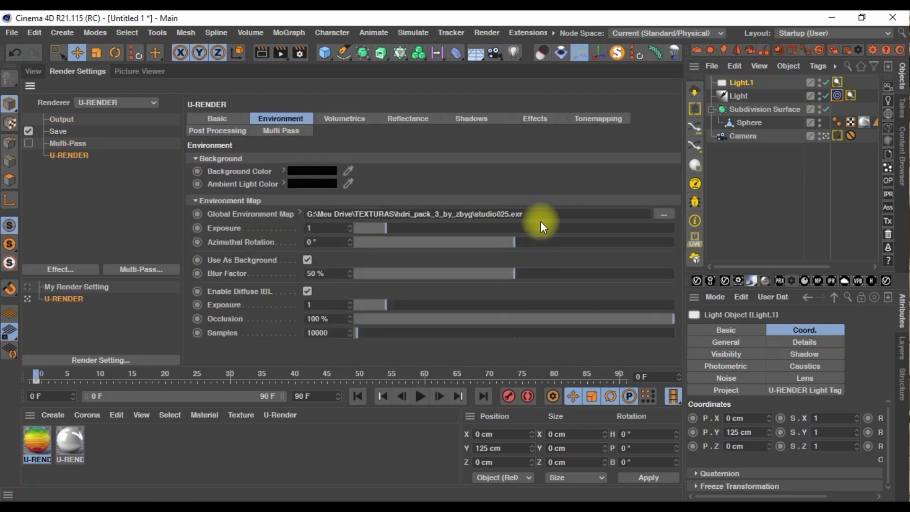
left_click_drag(541, 220, 248, 204)
key("Delete")
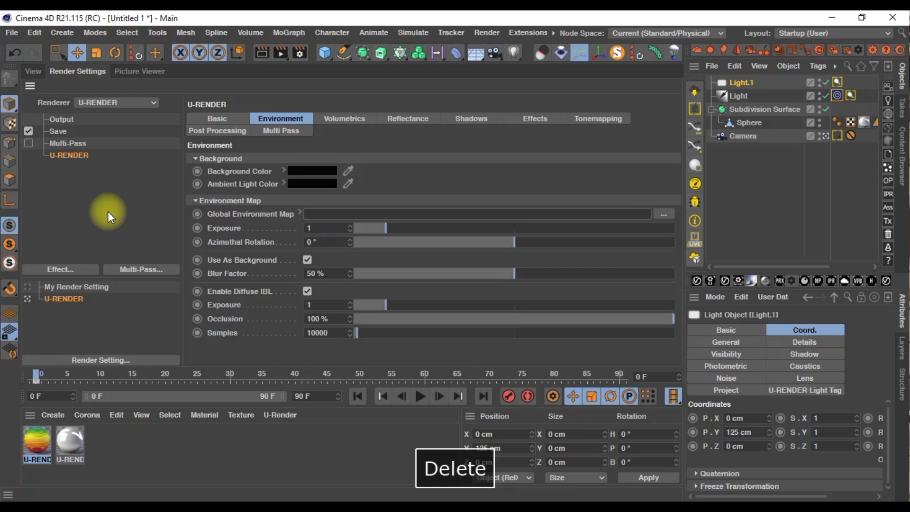
key("Return")
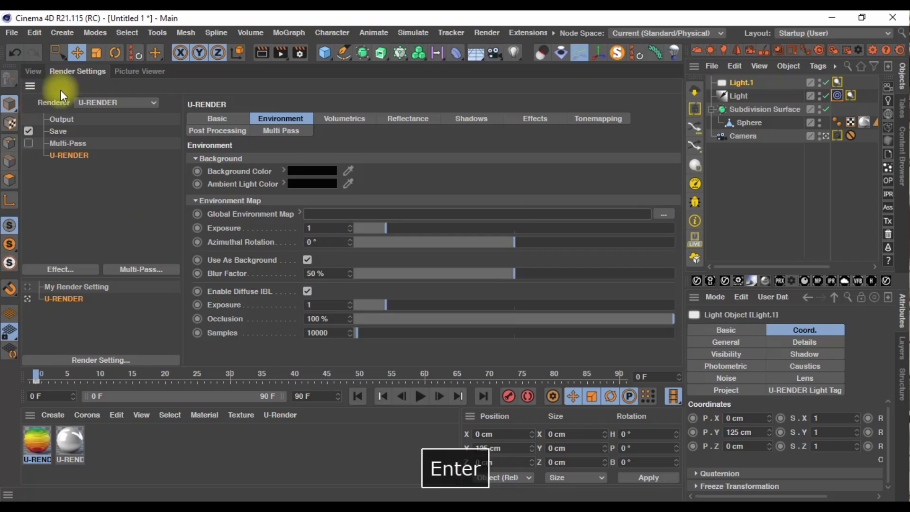
left_click(33, 71)
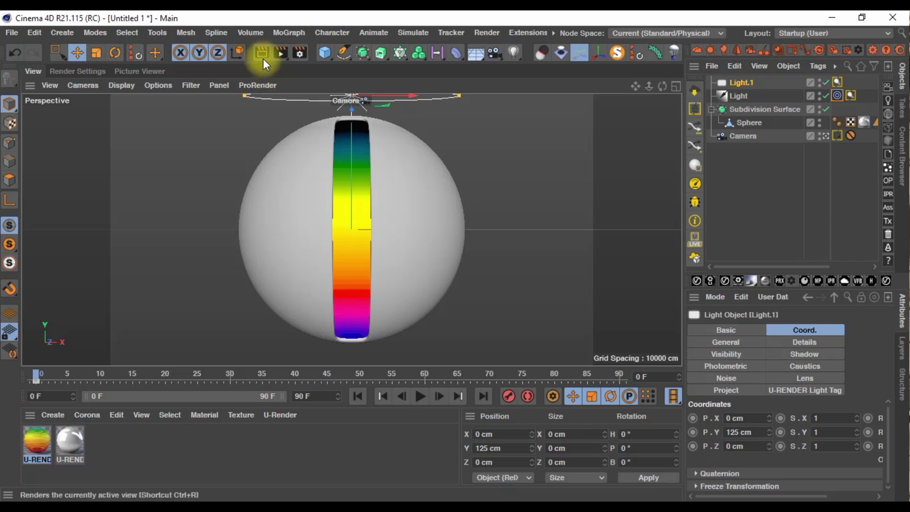
Turn on U-RENDER LIVE to render the sphere interactively, and select the Light object
left_click(698, 239)
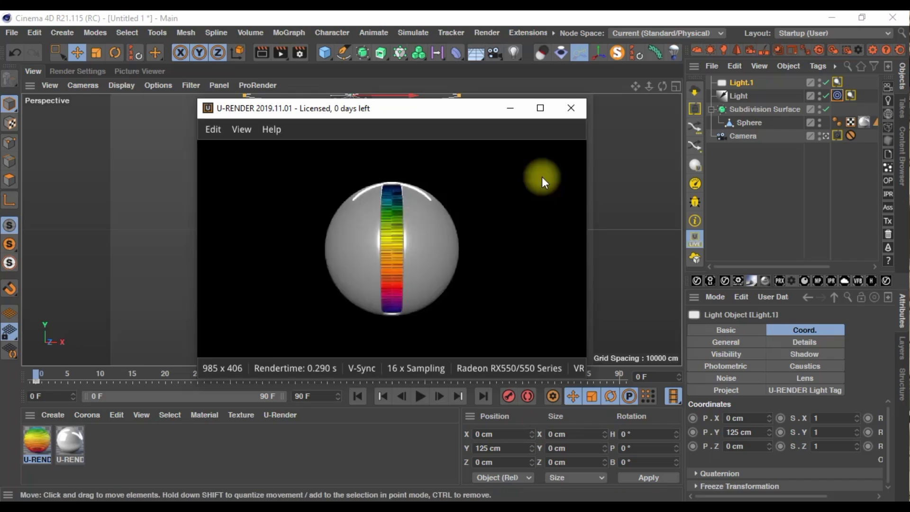
left_click(745, 92)
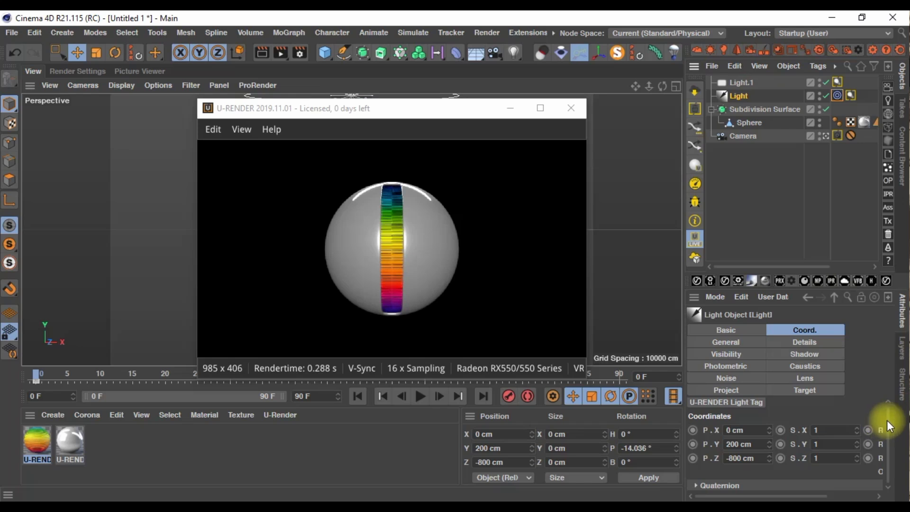
Enable Specular in the Light's U-RENDER Light Tag settings
scroll(885, 420, "down", 1)
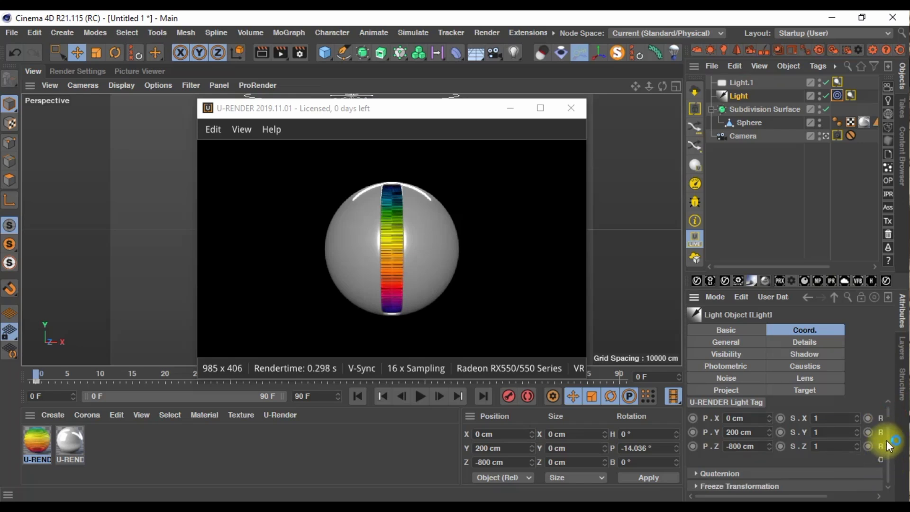
left_click(755, 402)
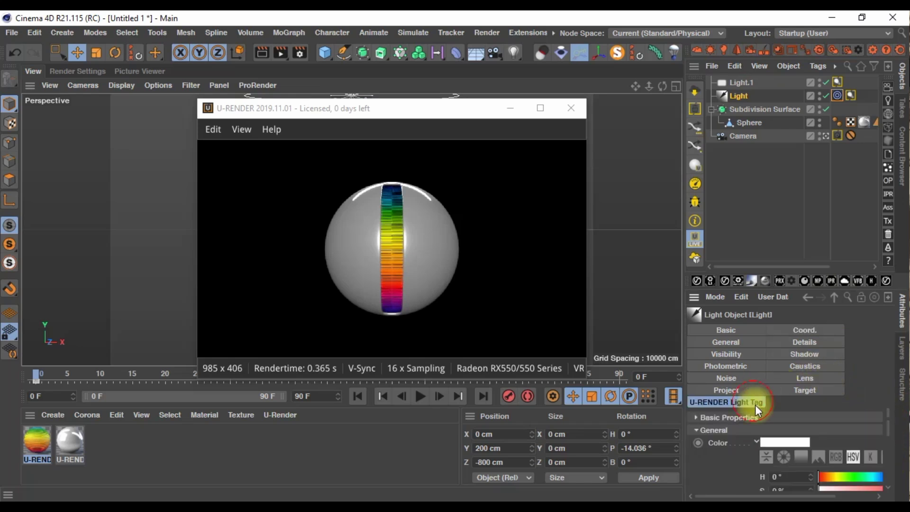
mouse_move(887, 422)
left_mouse_down()
mouse_move(889, 472)
mouse_move(880, 475)
left_mouse_up()
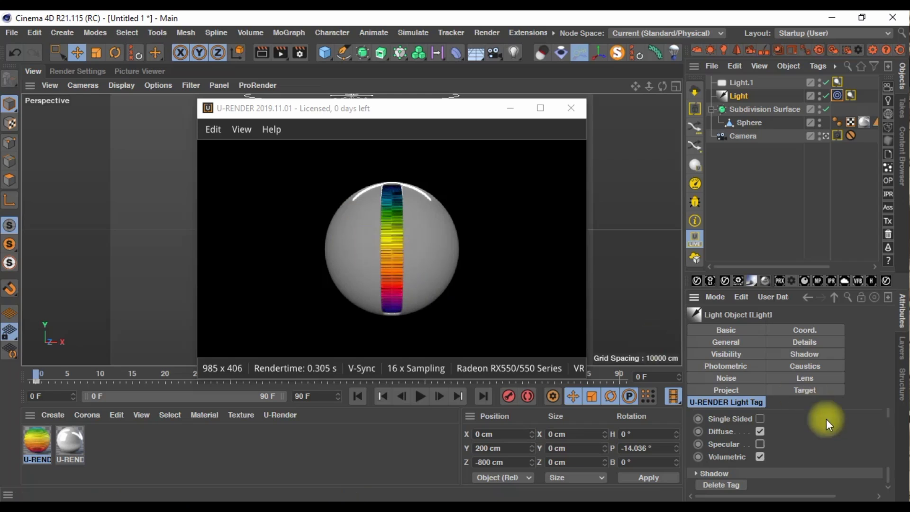
left_click(760, 444)
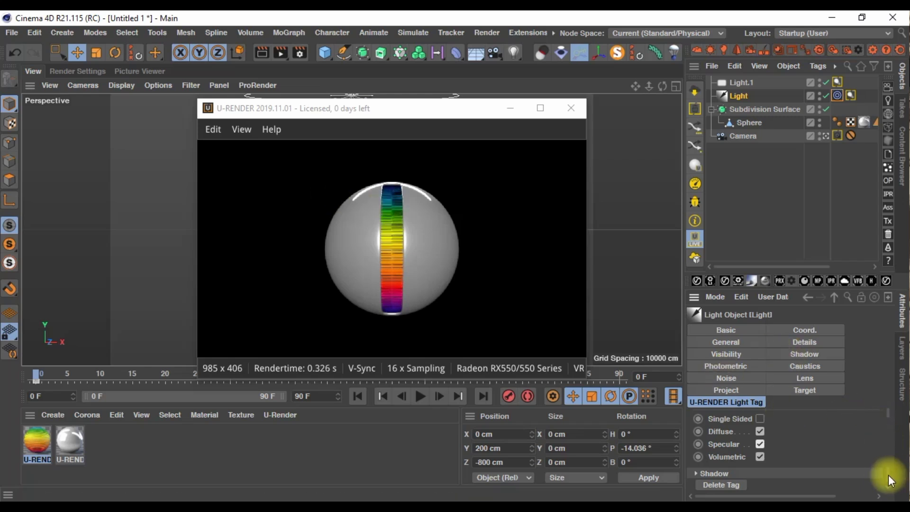
Lower the infinite light's intensity to 80%
left_click_drag(892, 469, 891, 432)
scroll(890, 431, "down", 3)
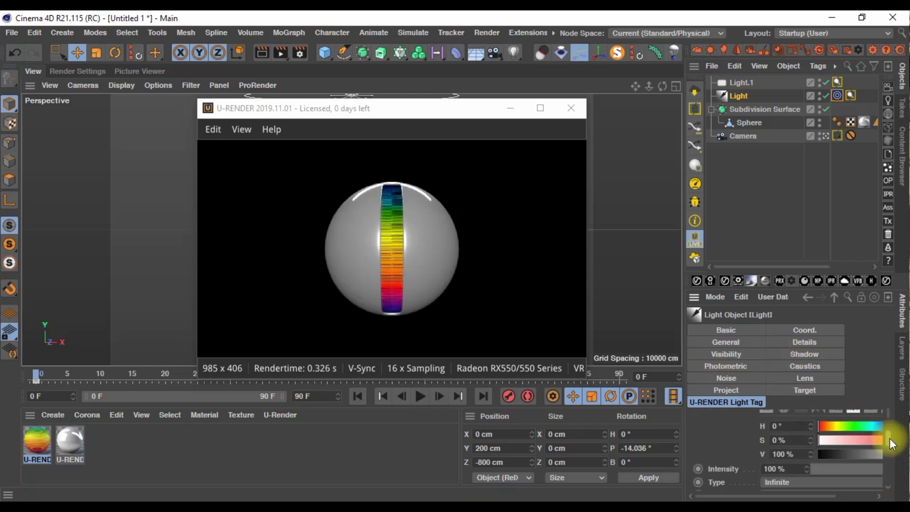
left_click(781, 469)
type("8")
key("Return")
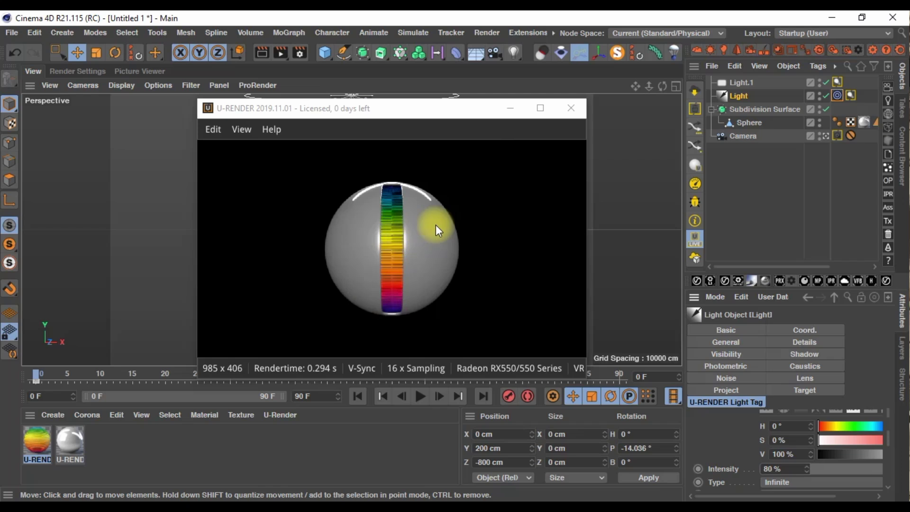
left_click(405, 264)
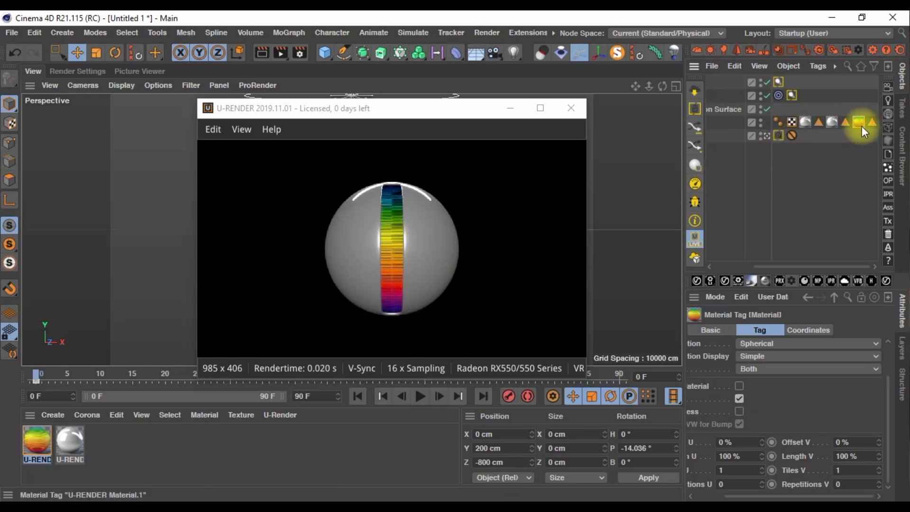
Set the rainbow material tag's Length V to 110%, making Tiles V 0.909
left_click(853, 456)
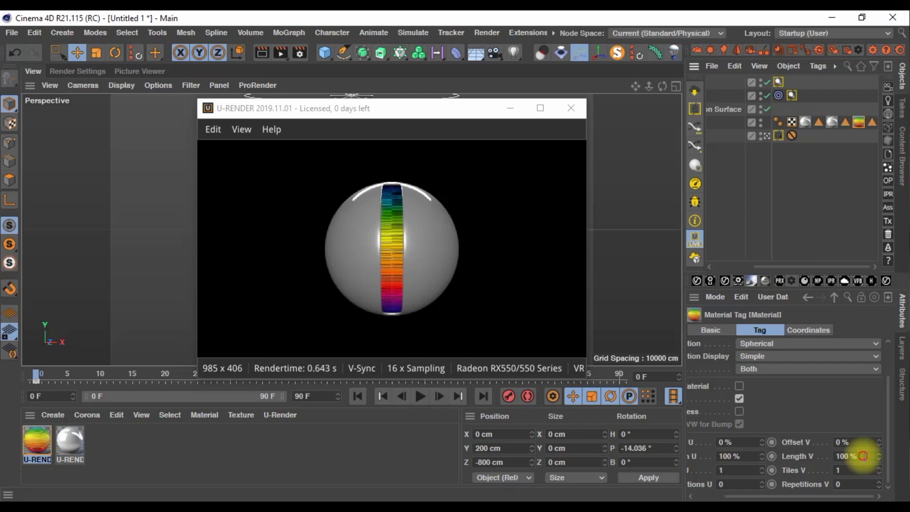
key("Home")
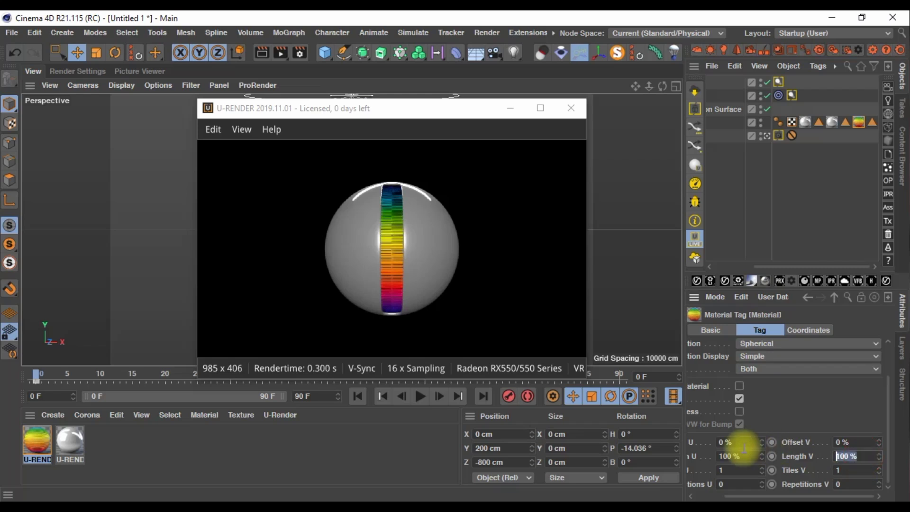
type("1")
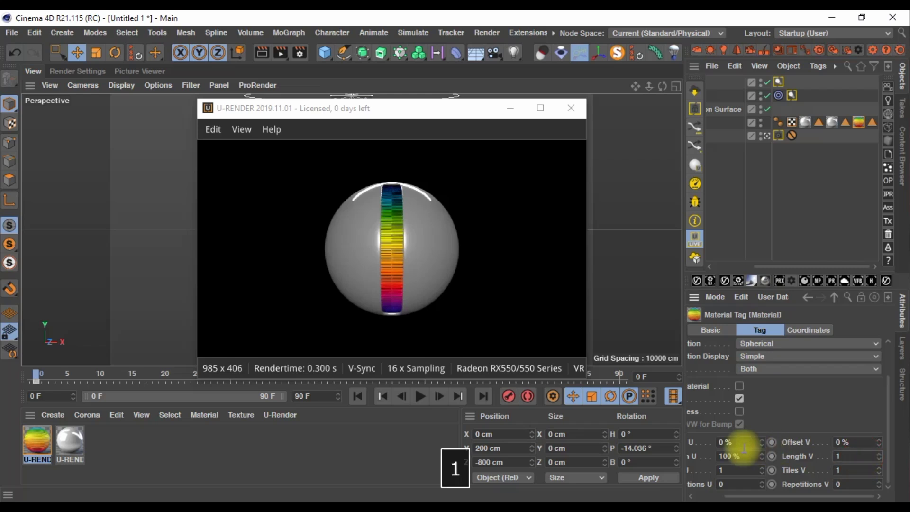
type("10")
key("Return")
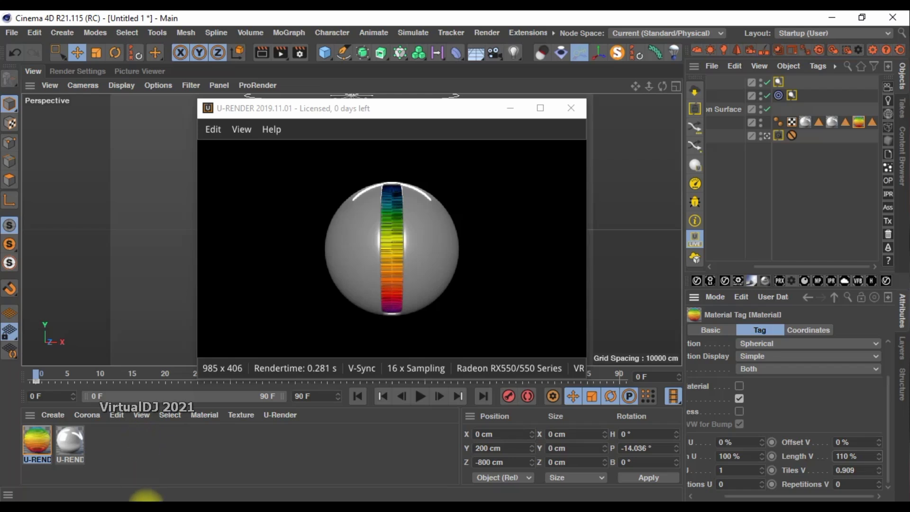
left_click(146, 495)
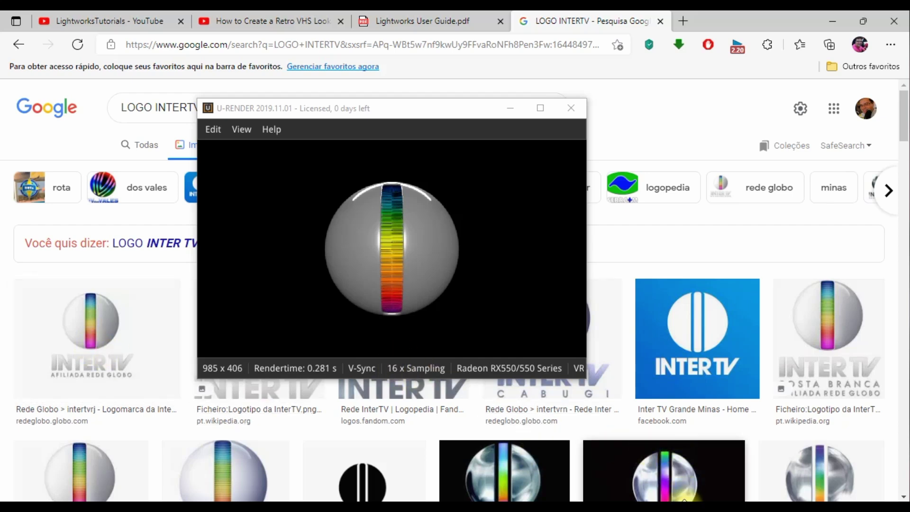
left_click(521, 501)
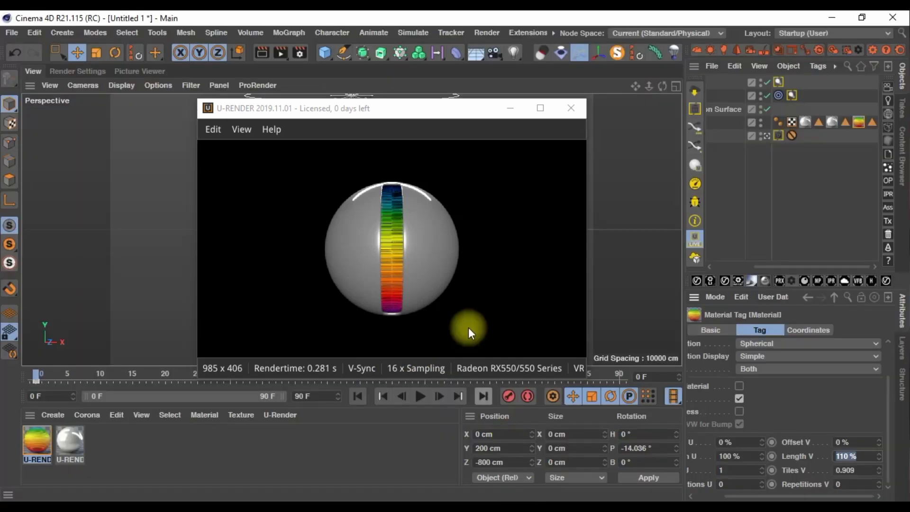
Open the rainbow material's Bump channel checkerboard shader
double_click(29, 444)
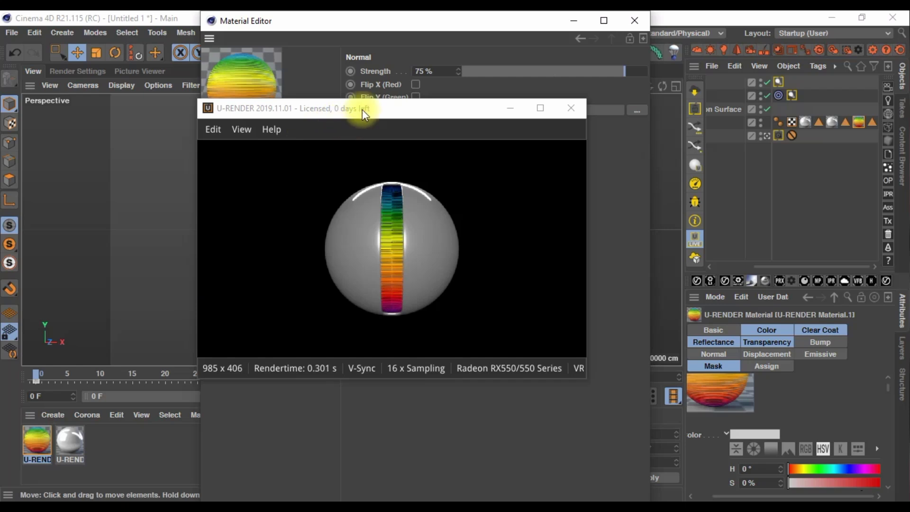
mouse_move(362, 109)
left_mouse_down()
mouse_move(606, 124)
mouse_move(677, 140)
mouse_move(518, 127)
left_mouse_up()
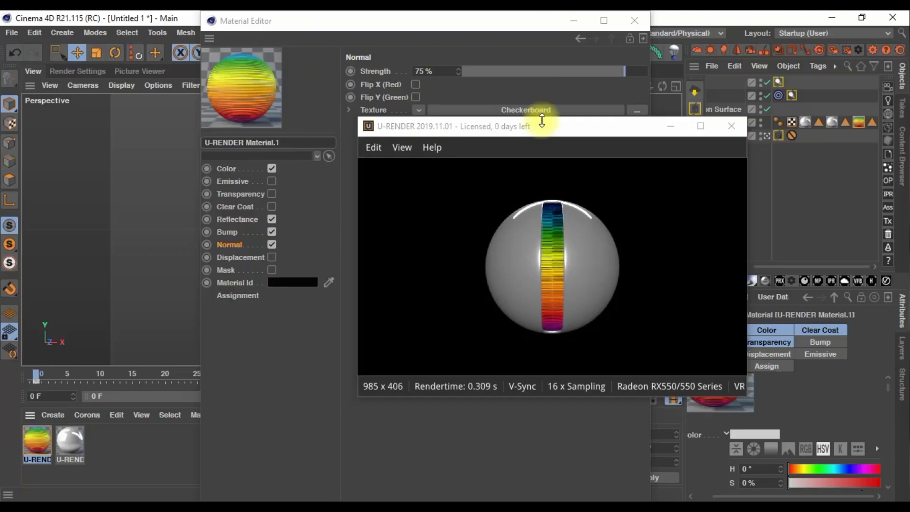
left_click(235, 235)
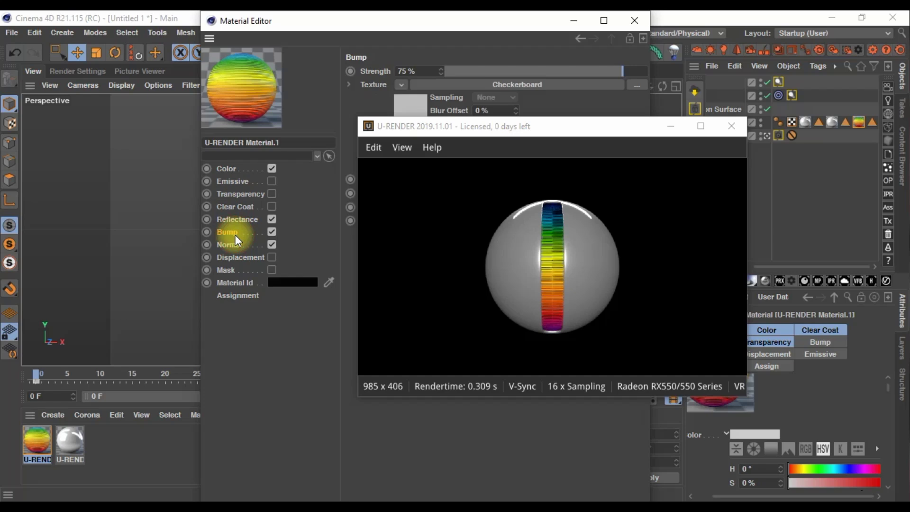
left_click_drag(491, 132, 572, 163)
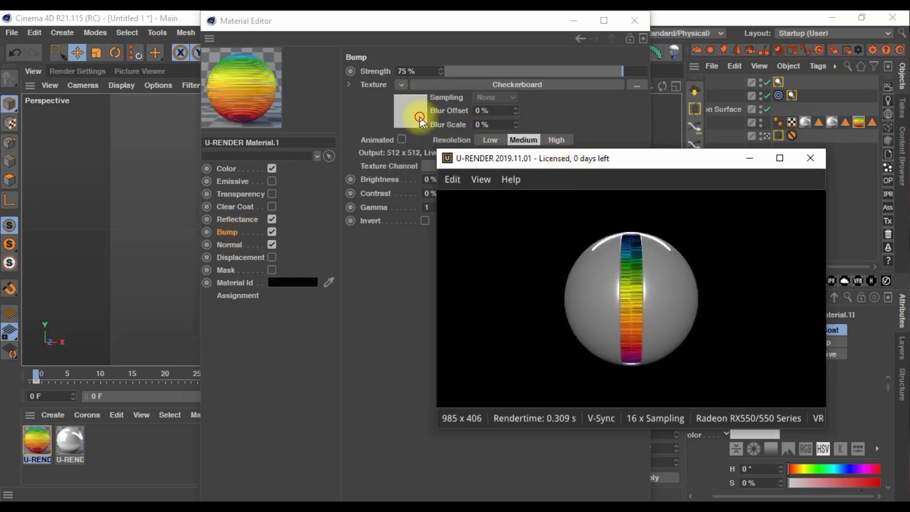
left_click(420, 116)
Set the checkerboard V Frequency to 40, after trying 75 and 50
left_click(426, 205)
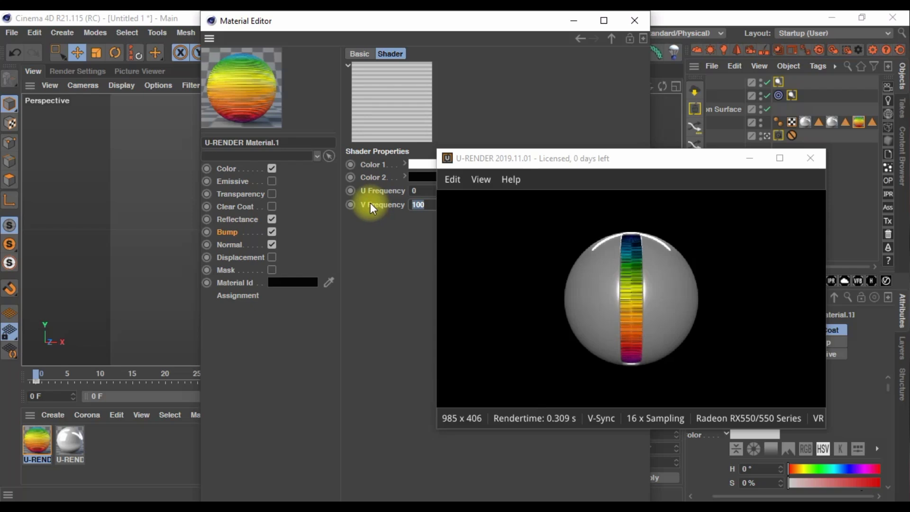
type("75")
key("Return")
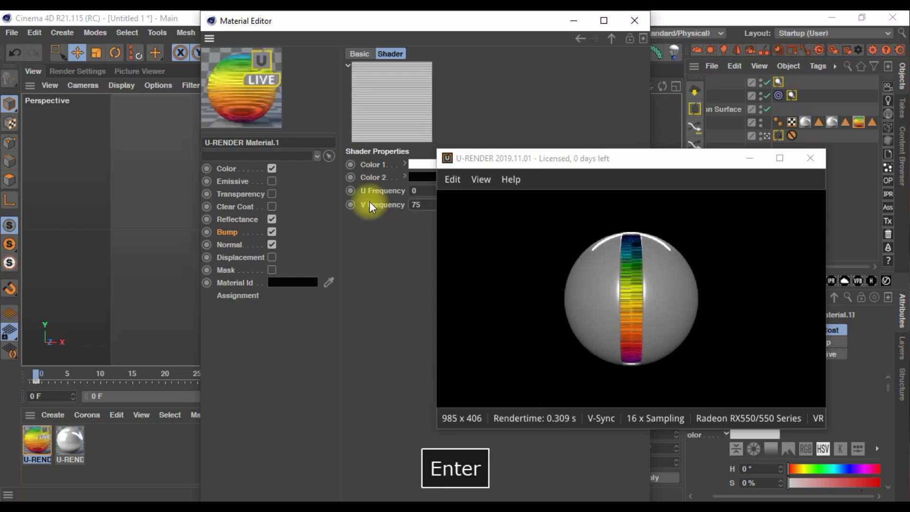
double_click(426, 200)
type("50")
key("Return")
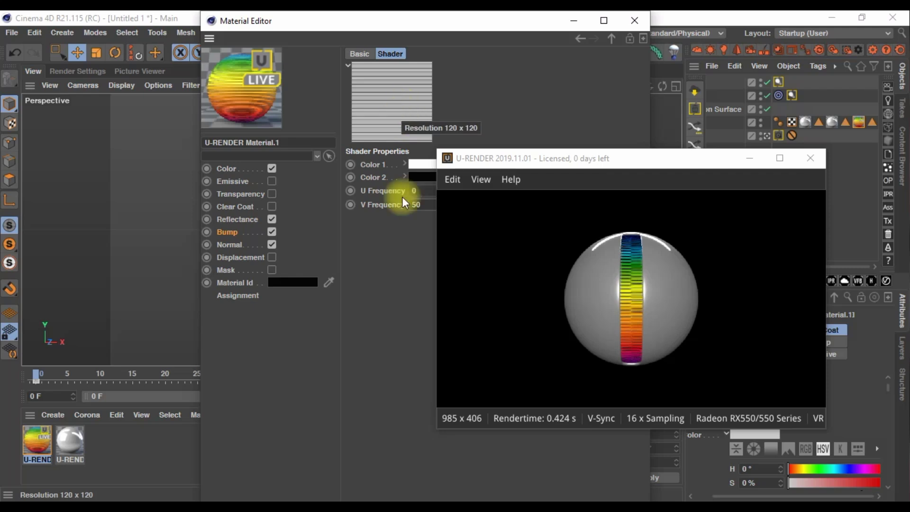
double_click(422, 207)
type("40")
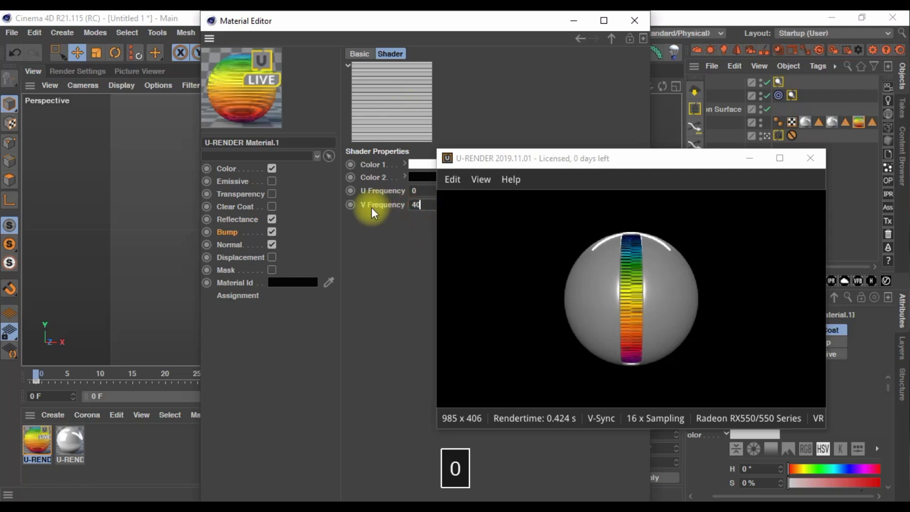
key("Return")
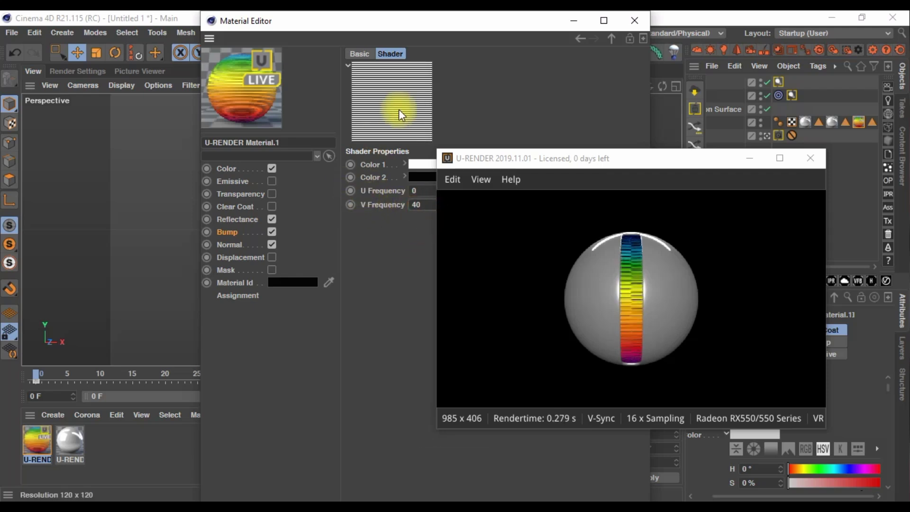
mouse_move(398, 114)
left_mouse_down()
mouse_move(235, 245)
mouse_move(431, 133)
left_mouse_up()
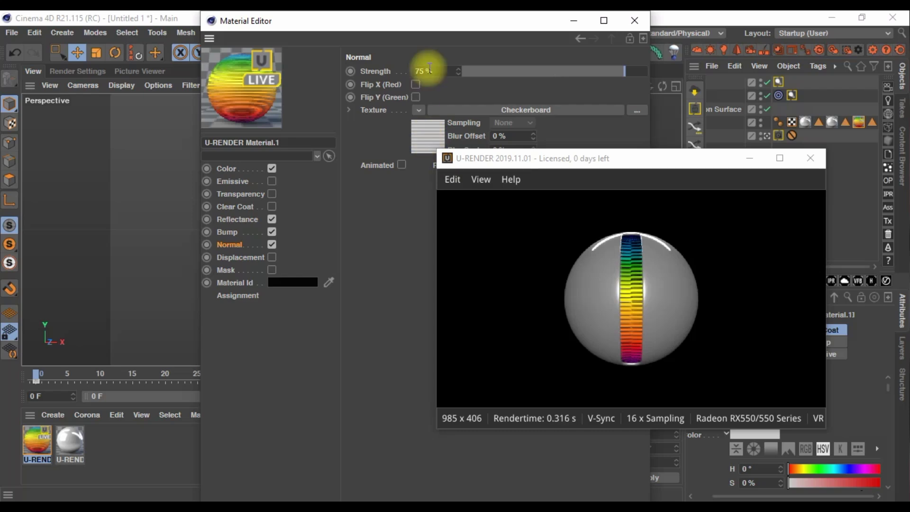
Lower both Normal strength and Bump strength to 70%
left_click_drag(429, 70, 392, 73)
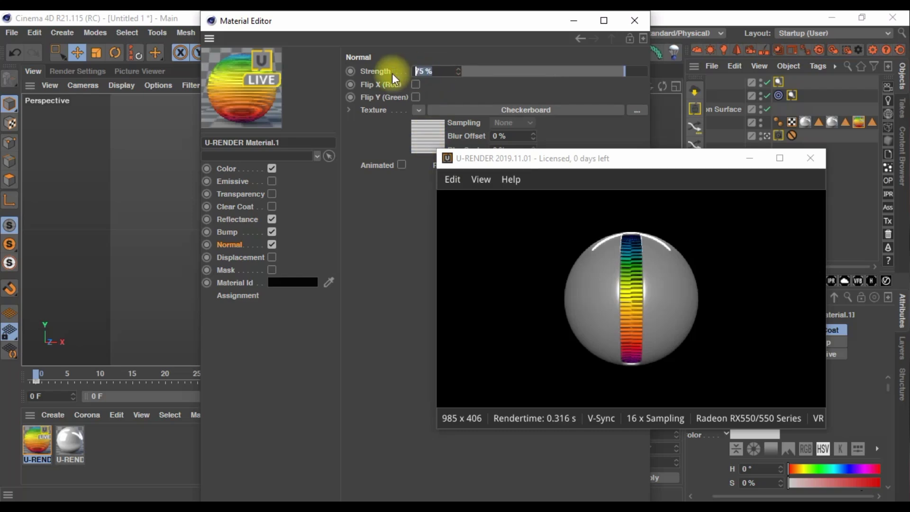
type("70")
key("Return")
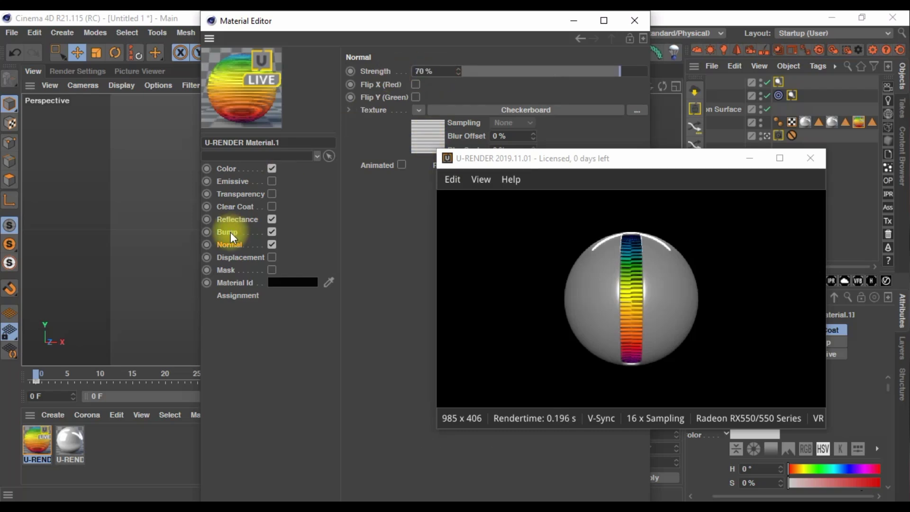
left_click(231, 231)
left_click(417, 70)
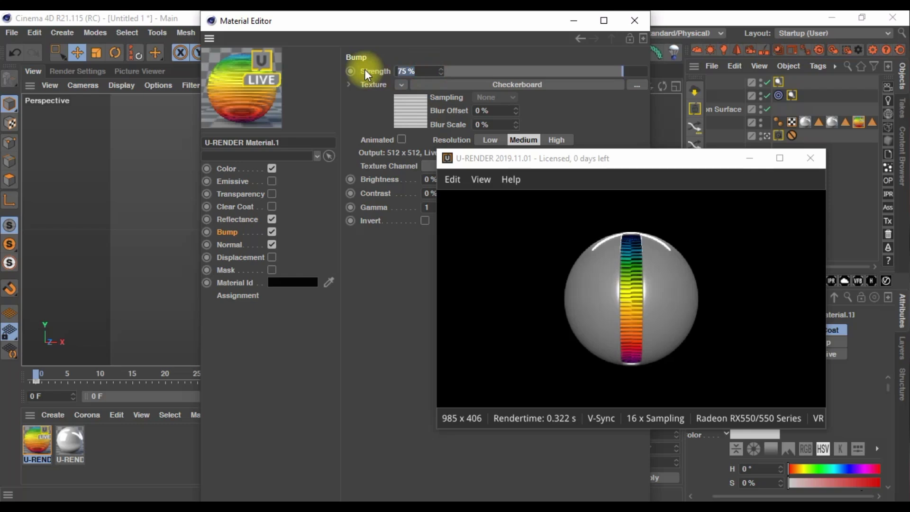
type("70")
key("Return")
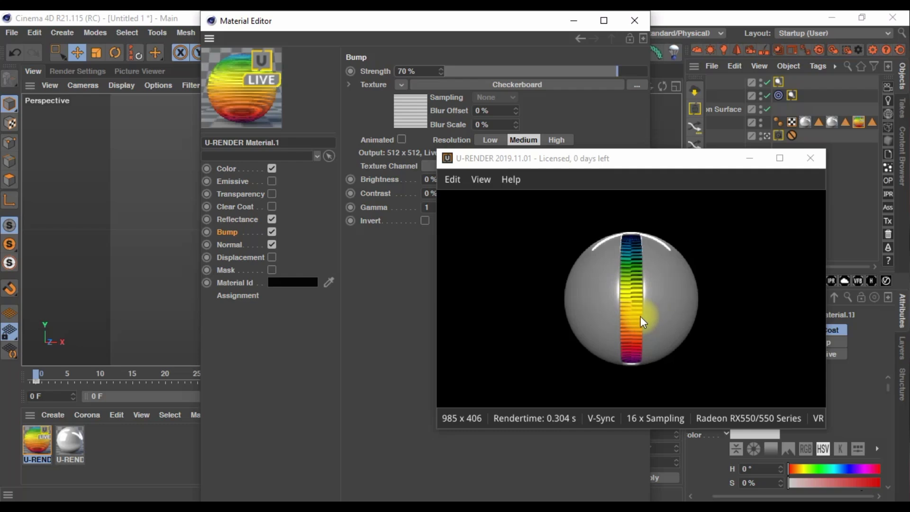
left_click(765, 135)
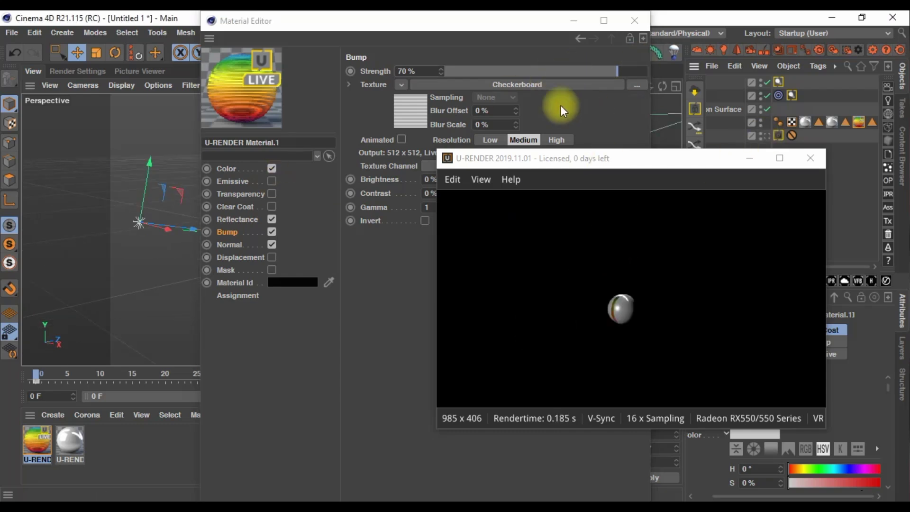
left_click(634, 21)
left_click(316, 230)
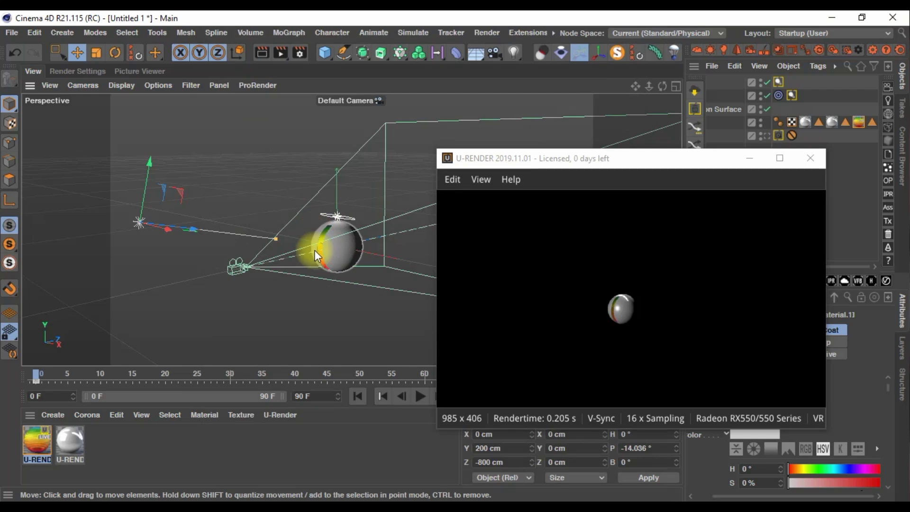
left_click(321, 245)
scroll(327, 244, "up", 2)
scroll(349, 241, "up", 2)
scroll(348, 241, "up", 3)
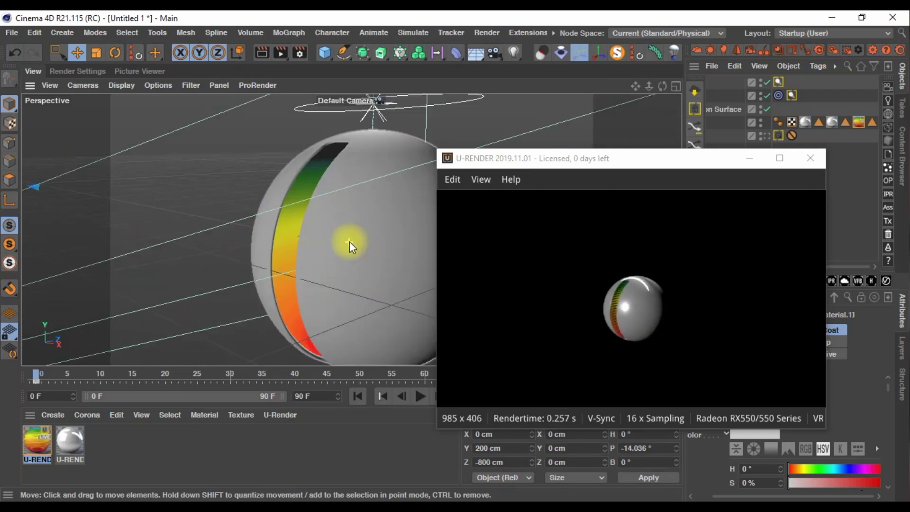
scroll(348, 240, "up", 3)
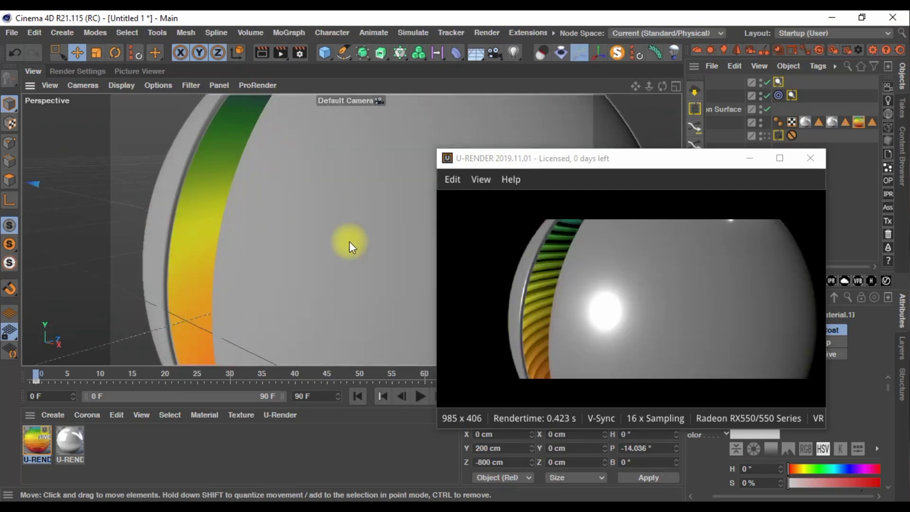
scroll(349, 241, "up", 2)
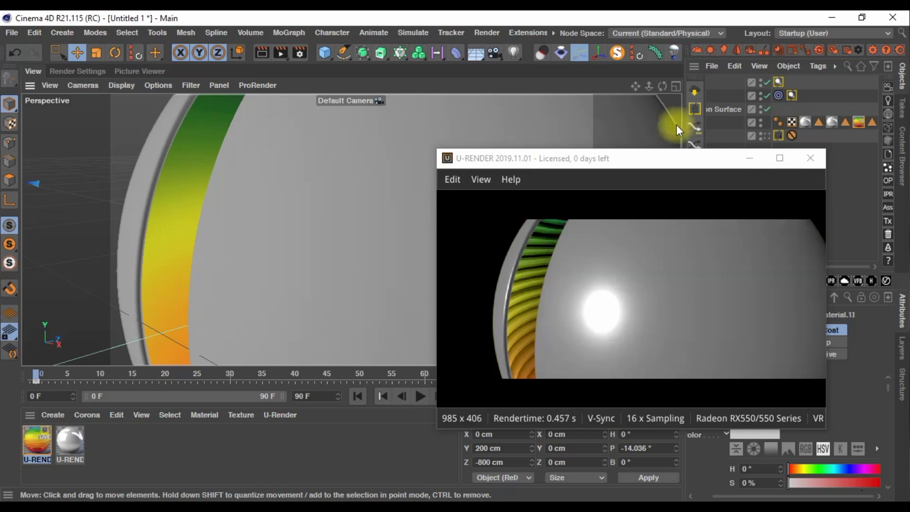
mouse_move(662, 90)
left_mouse_down()
mouse_move(457, 256)
mouse_move(379, 265)
left_mouse_up()
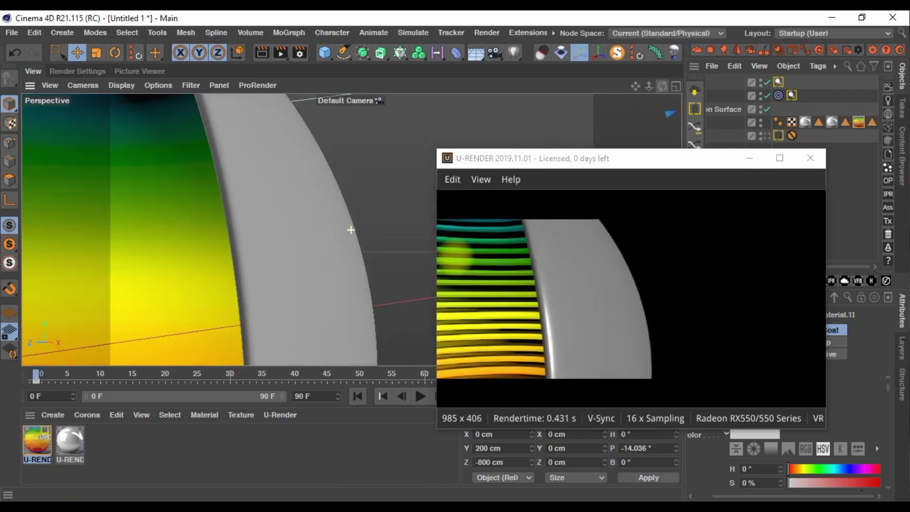
mouse_move(648, 86)
left_mouse_down()
mouse_move(650, 113)
mouse_move(644, 107)
left_mouse_up()
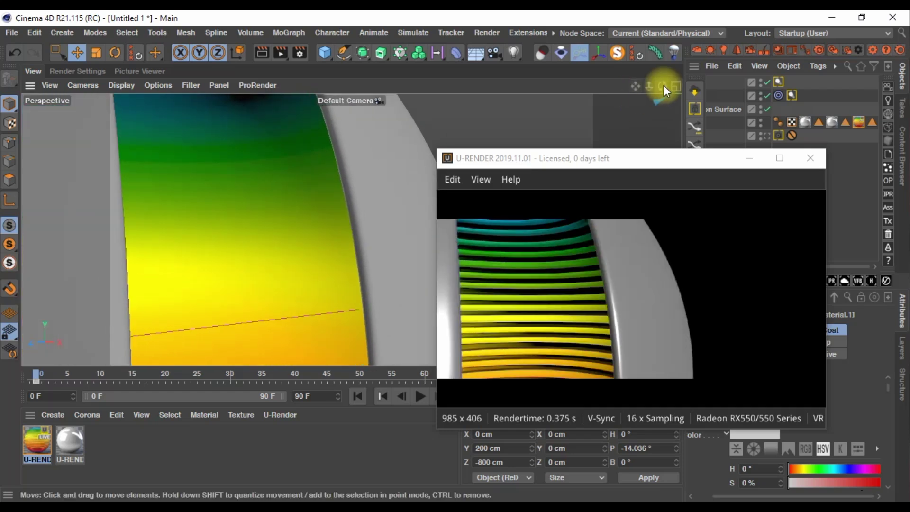
left_click_drag(351, 230, 350, 230, "alt")
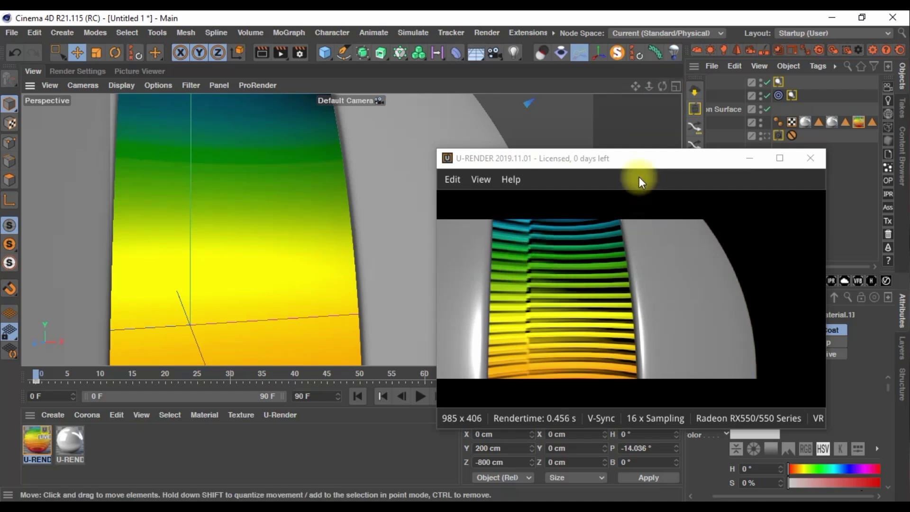
left_click_drag(636, 158, 354, 144)
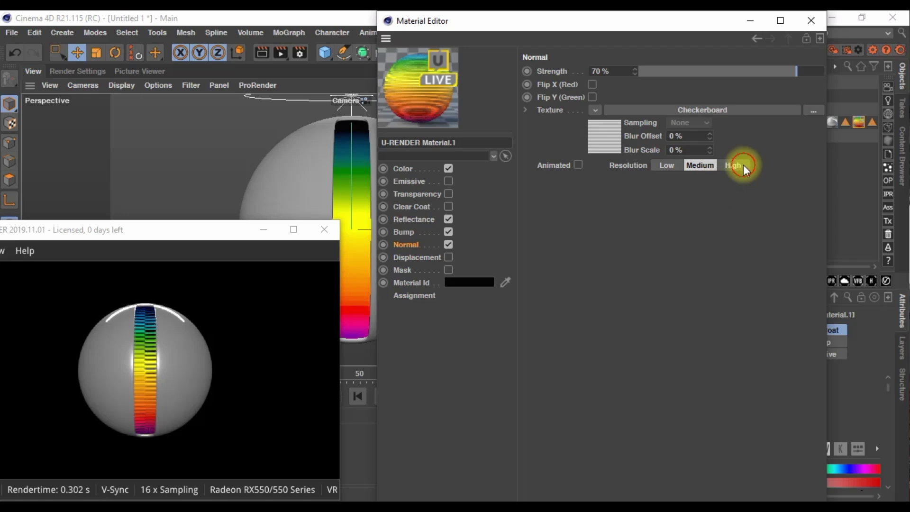
Raise the Normal and Bump texture resolutions to High
left_click(742, 165)
left_click(408, 233)
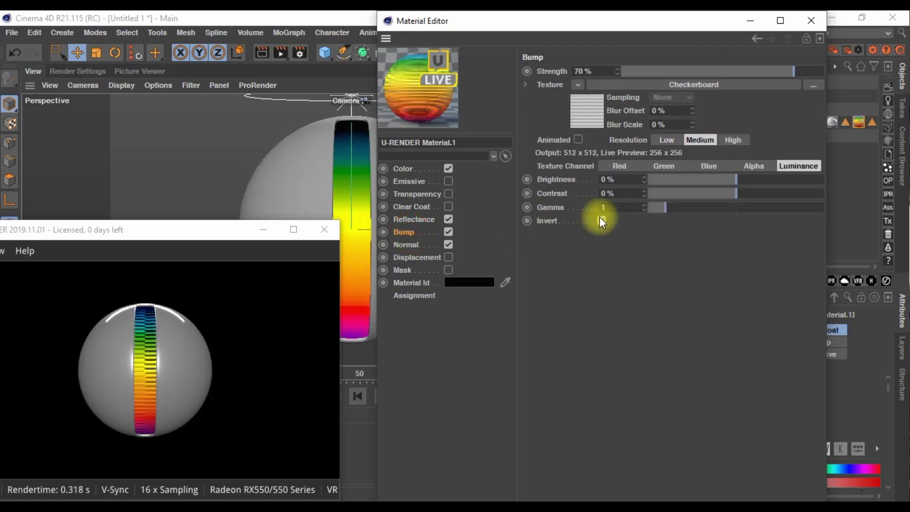
left_click(739, 139)
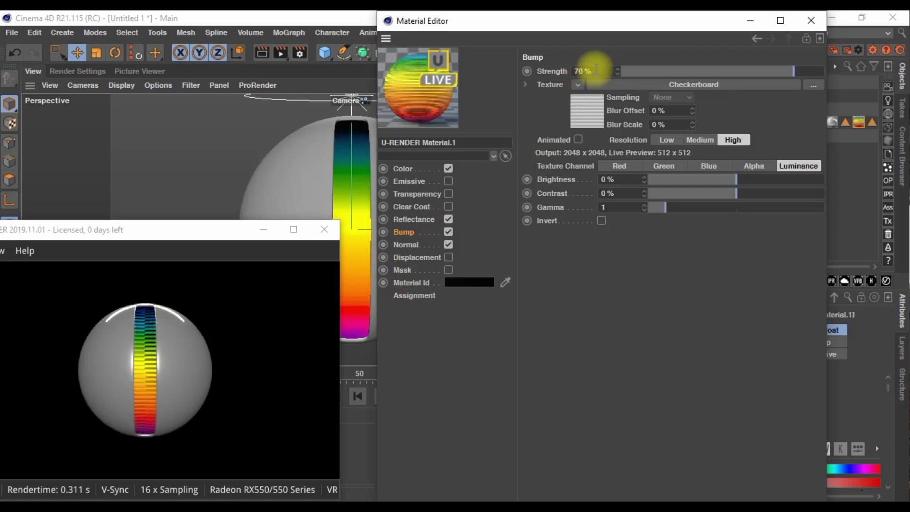
Set V Frequency 50 on both the Bump and Normal checkerboard shaders
left_click(593, 84)
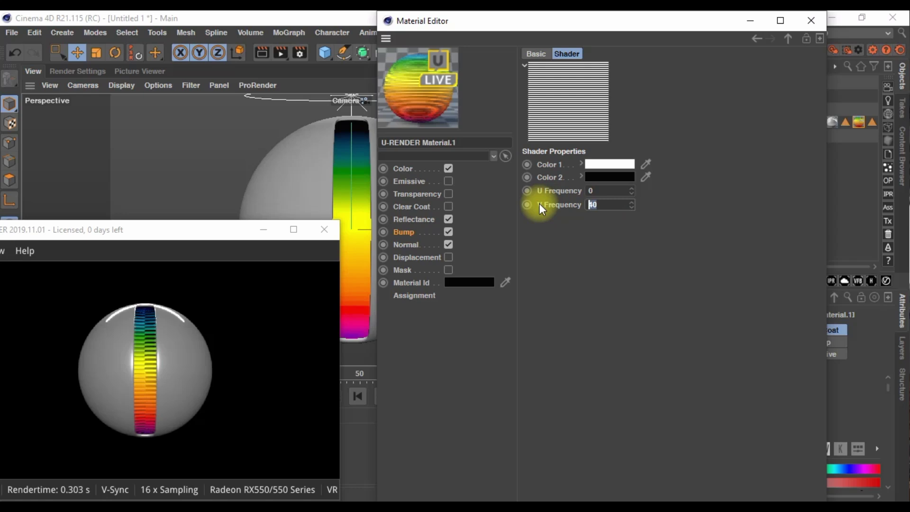
type("50")
key("Return")
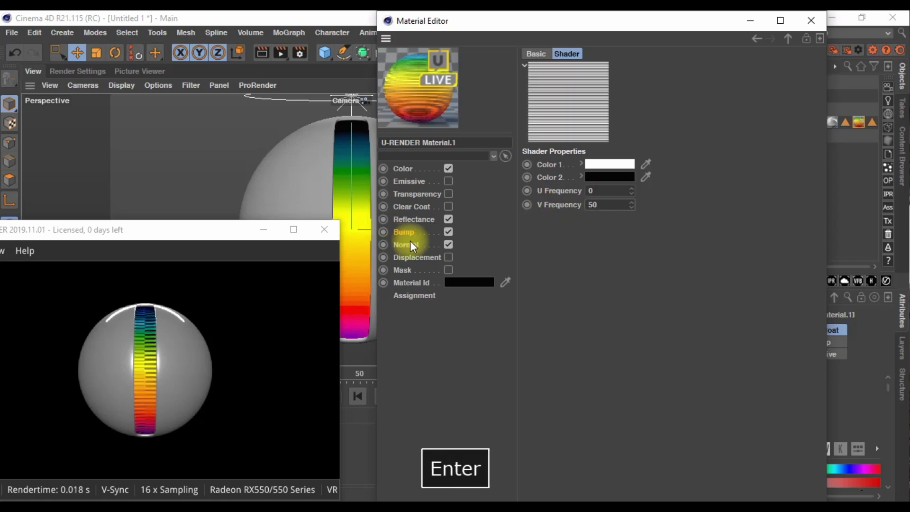
left_click(406, 244)
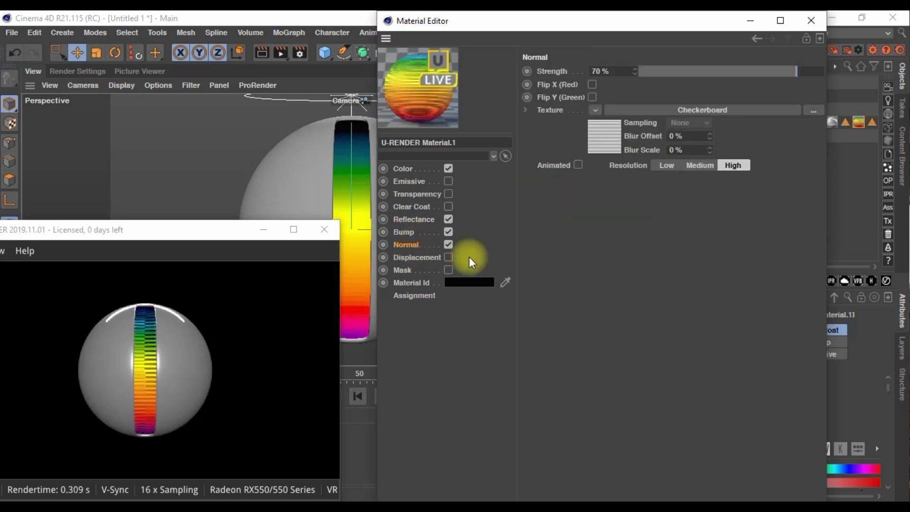
left_click(609, 141)
type("50")
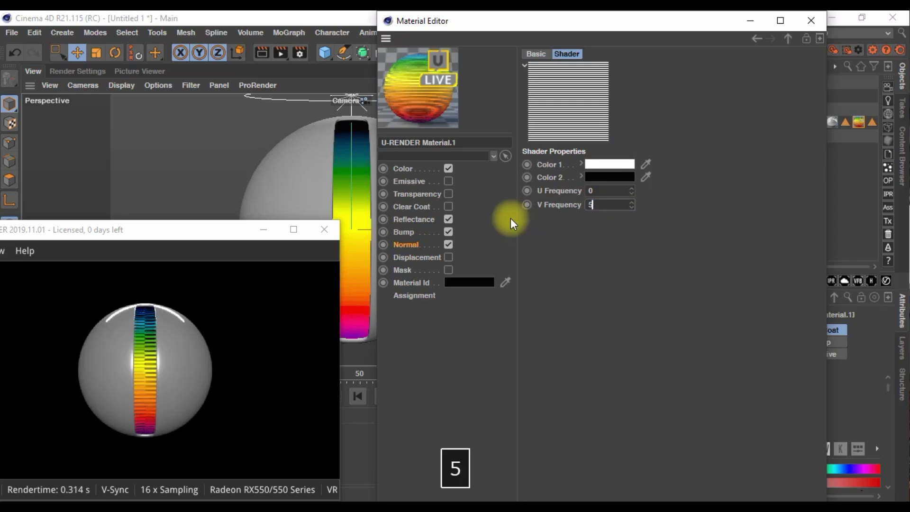
key("Return")
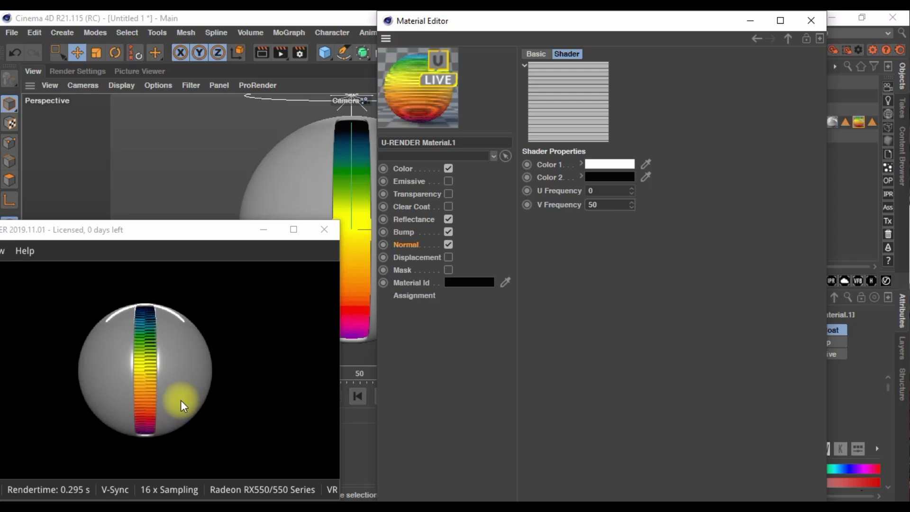
Close the Material Editor and return to the Object Manager
key("alt+F4")
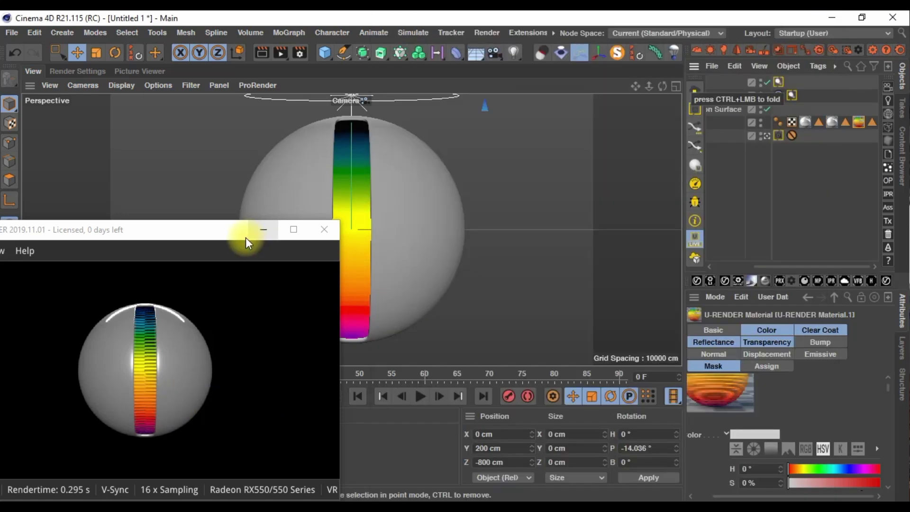
left_click_drag(247, 233, 459, 134)
scroll(888, 398, "down", 3)
scroll(890, 410, "down", 3)
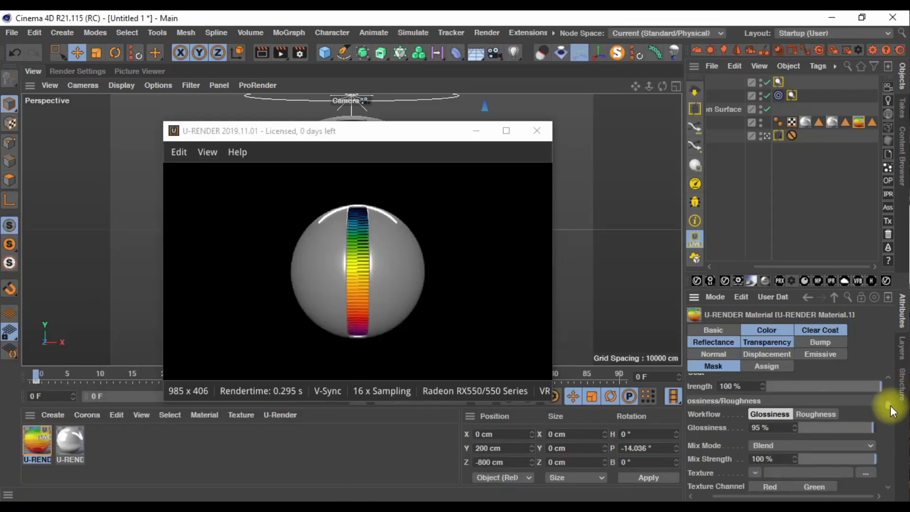
scroll(891, 410, "up", 4)
scroll(892, 411, "down", 2)
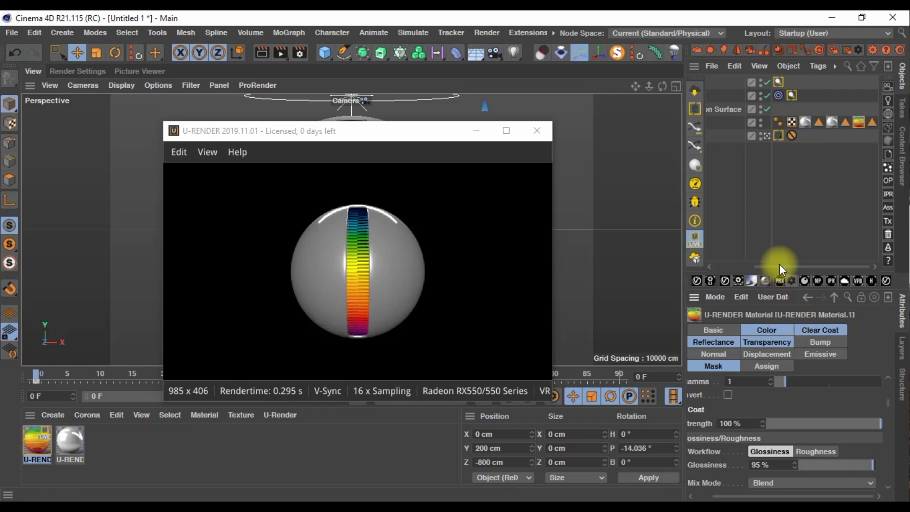
left_click_drag(779, 265, 739, 264)
Select Light and try its General intensity at 90%, then 100%
left_click(737, 97)
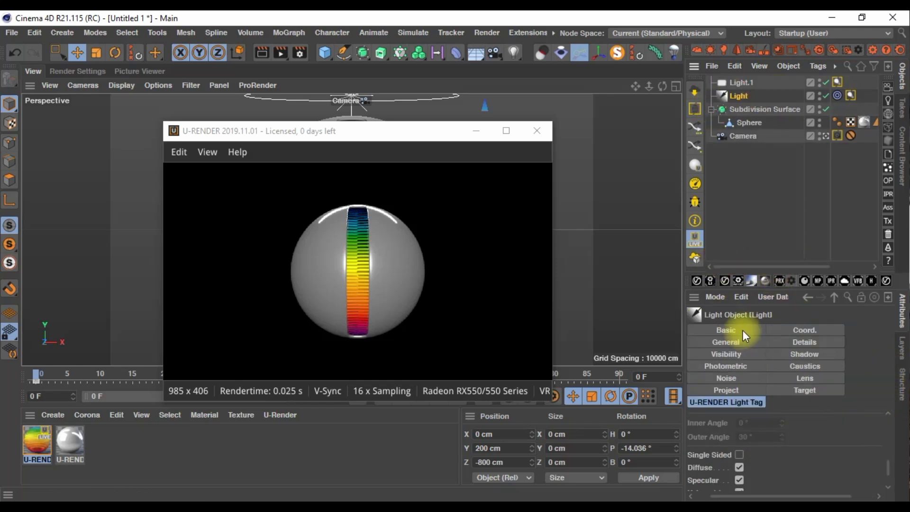
left_click(736, 343)
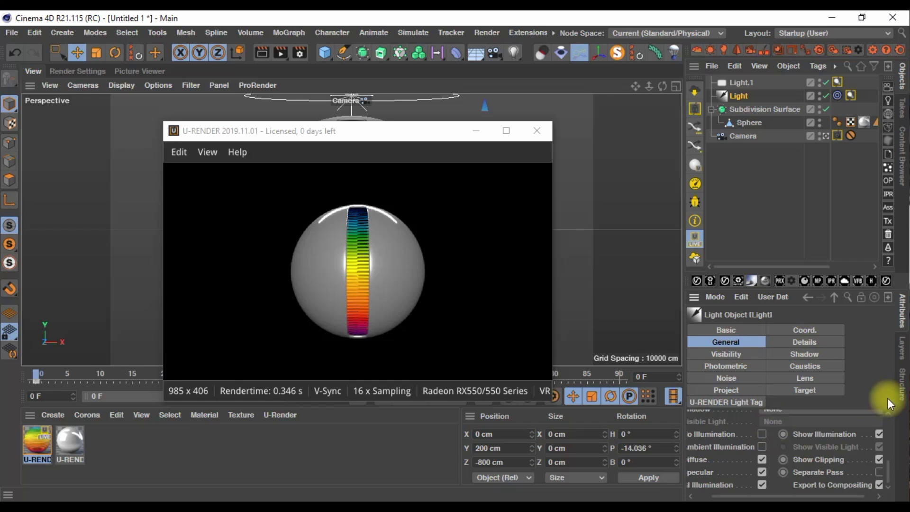
mouse_move(887, 466)
left_mouse_down()
mouse_move(888, 423)
mouse_move(847, 454)
left_mouse_up()
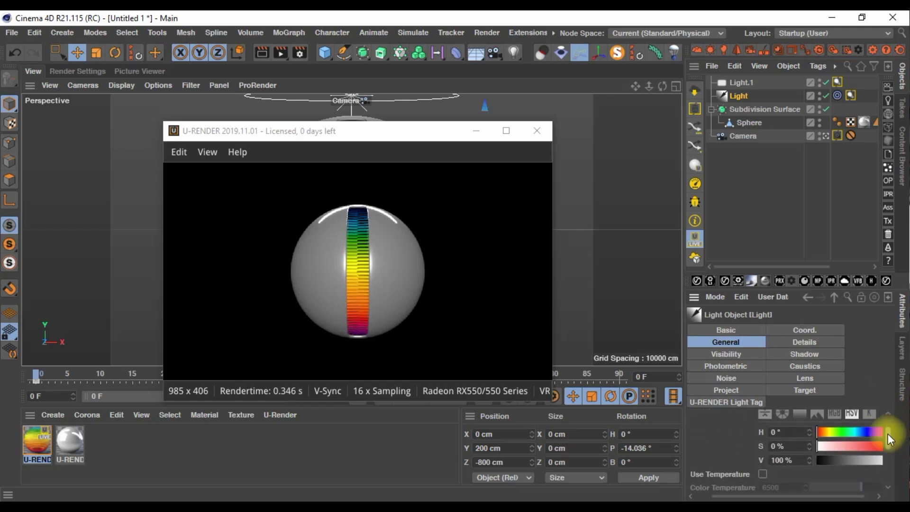
left_click(794, 466)
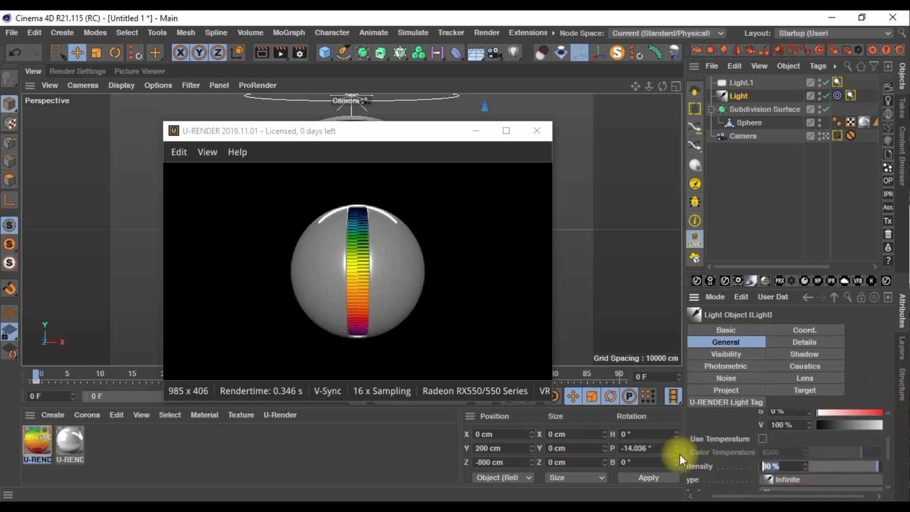
type("90")
key("Return")
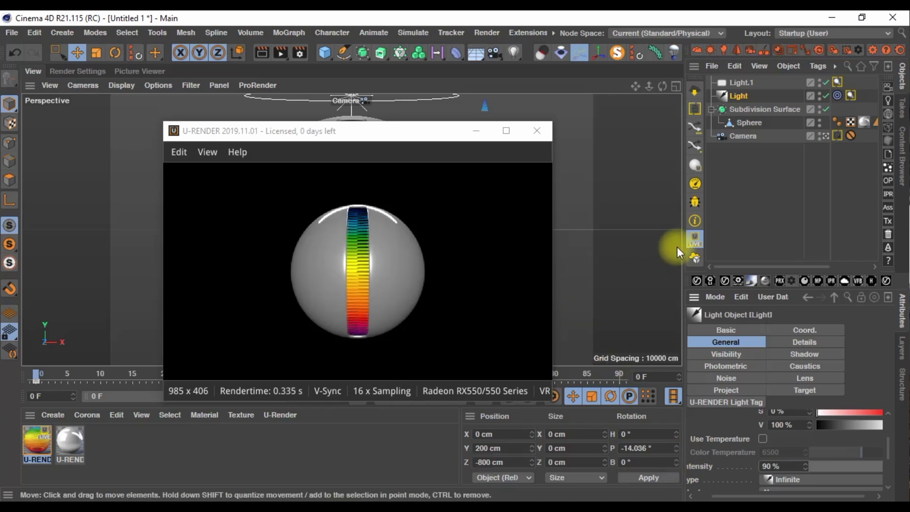
double_click(758, 463)
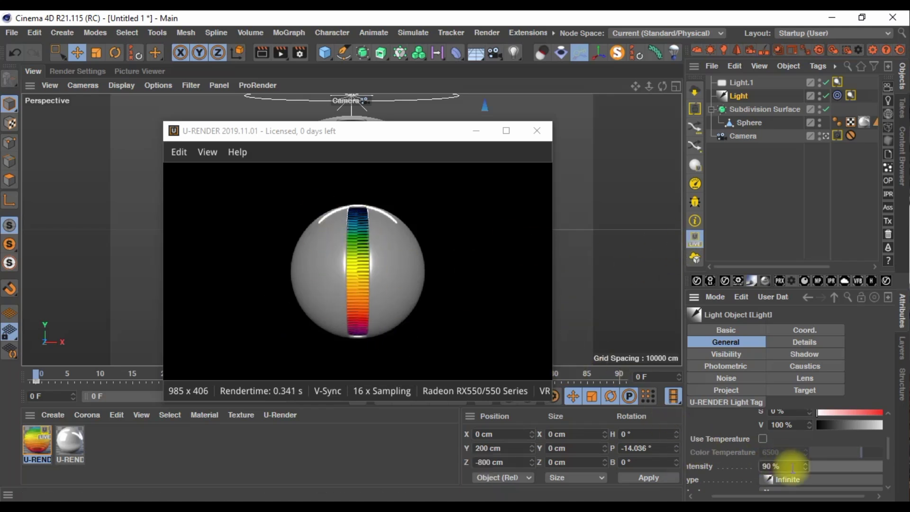
type("100")
left_click_drag(308, 131, 241, 143)
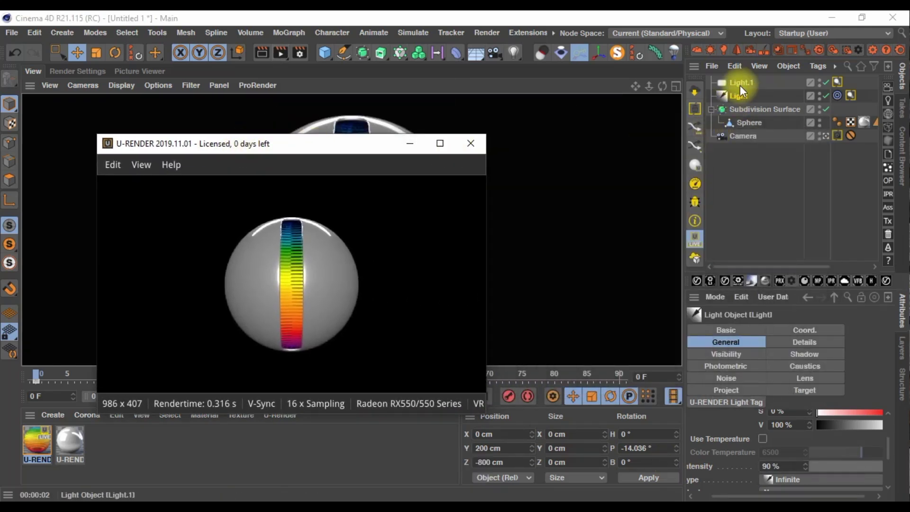
Set the area light Light.1's intensity to 90%
left_click(740, 84)
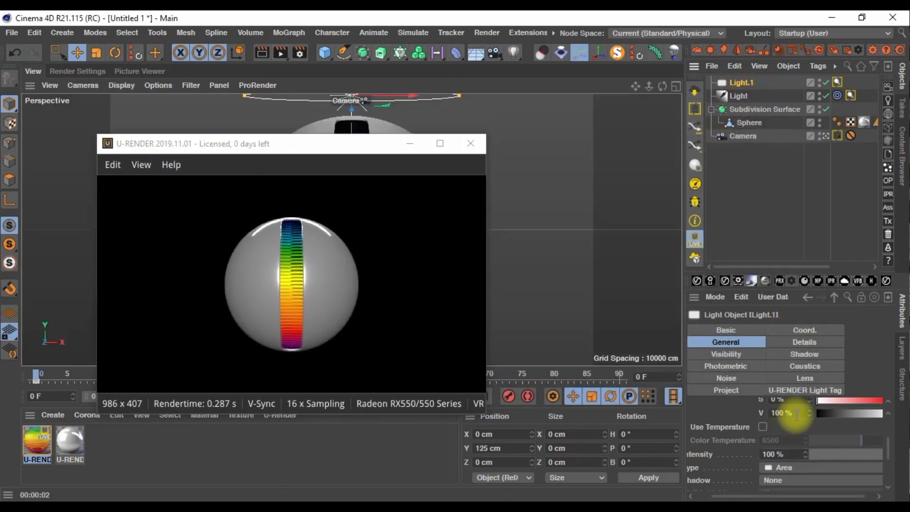
left_click(790, 453)
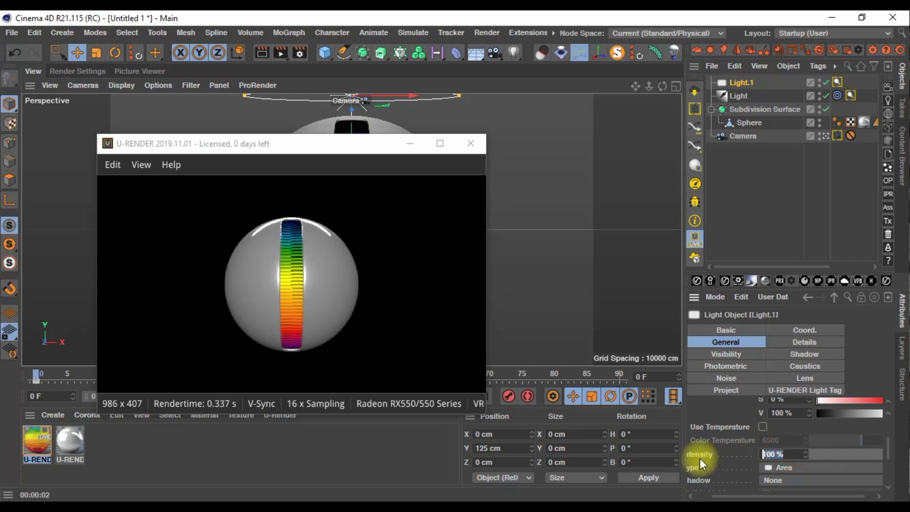
type("90")
key("Return")
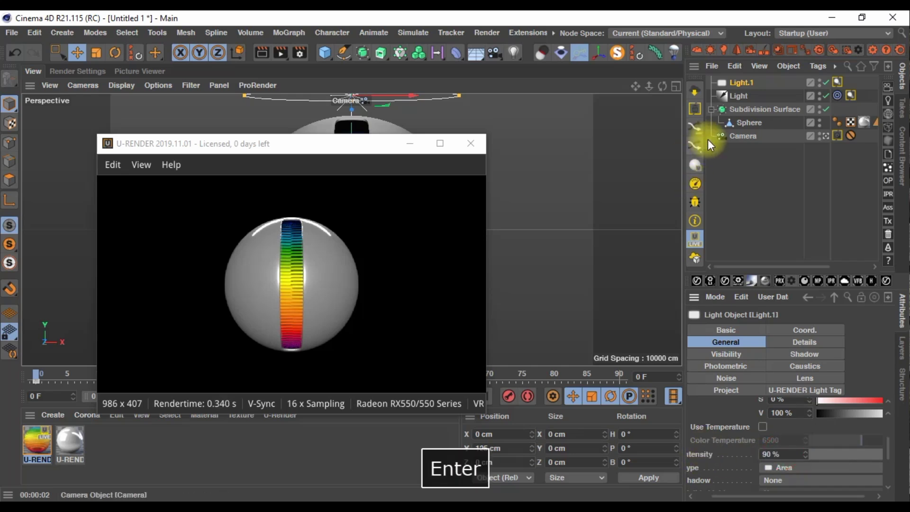
Set the infinite Light's intensity to 150%, after trying 100% and 200%
left_click(743, 98)
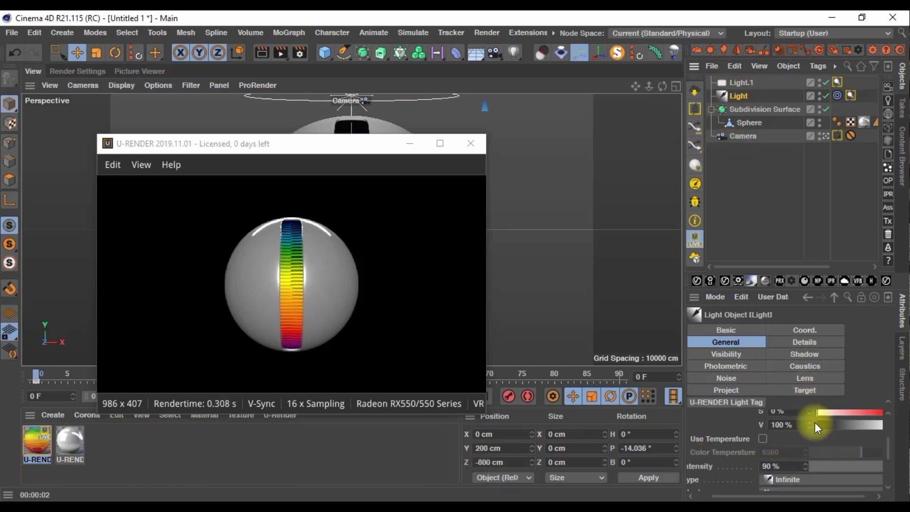
left_click(789, 467)
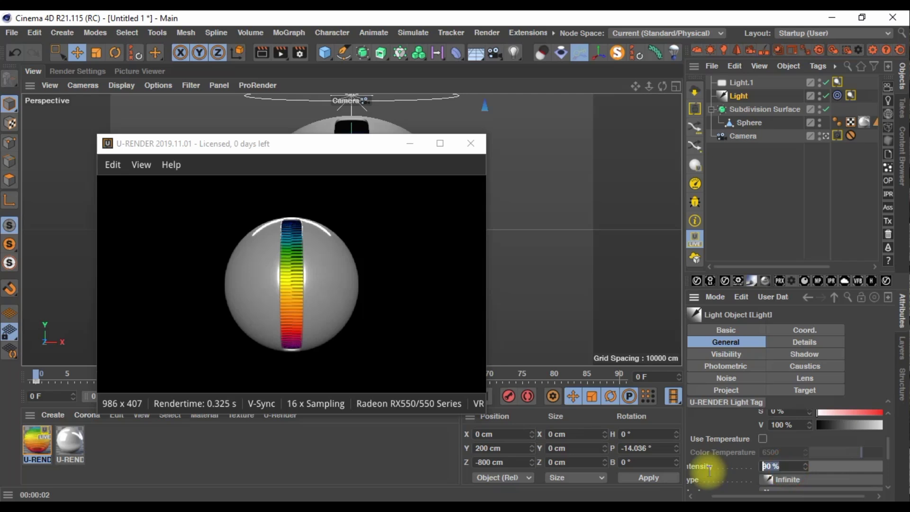
type("100")
key("Return")
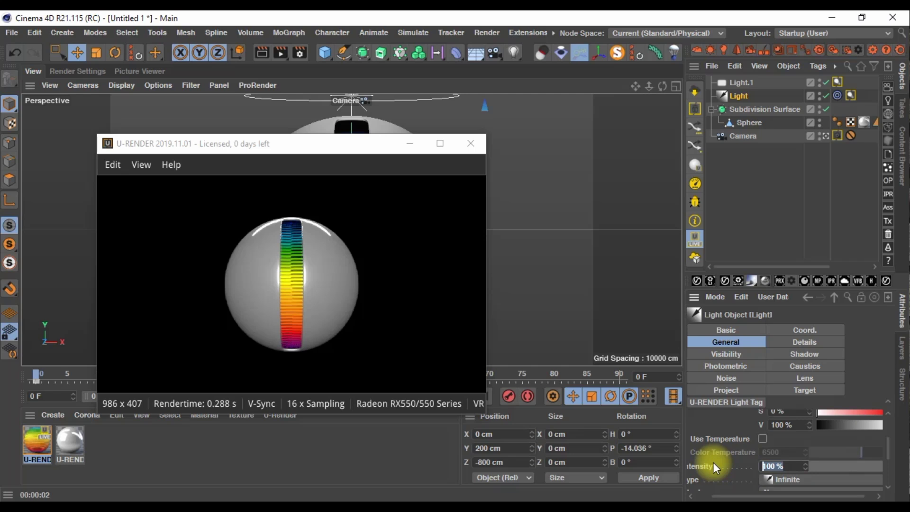
type("200")
key("Return")
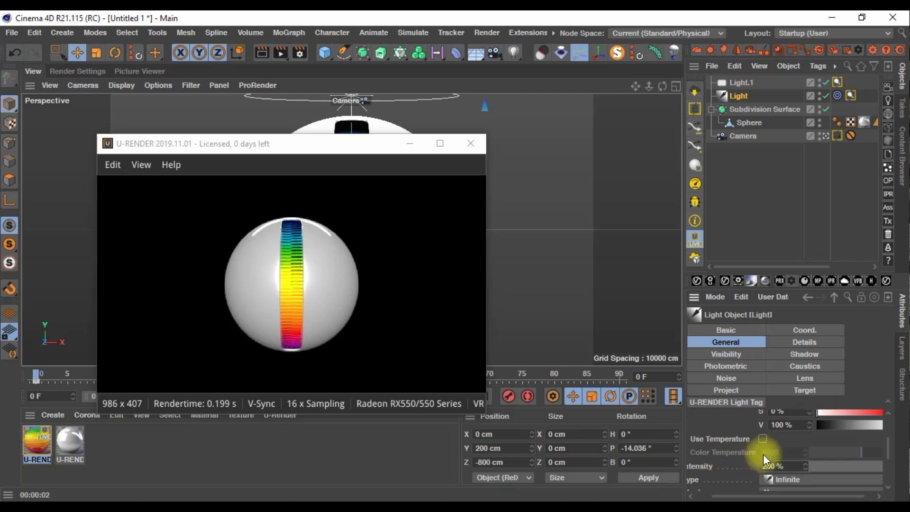
left_click(784, 466)
type("15")
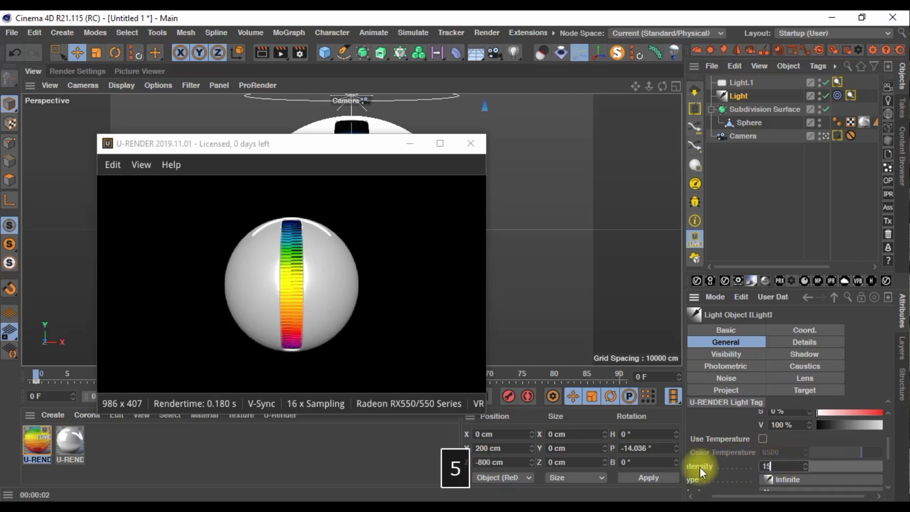
type("0")
key("Return")
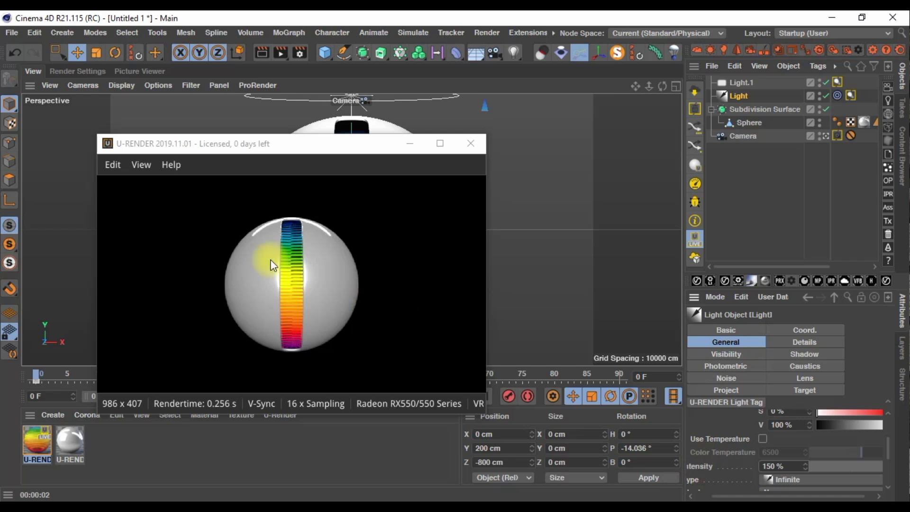
left_click_drag(322, 148, 524, 121)
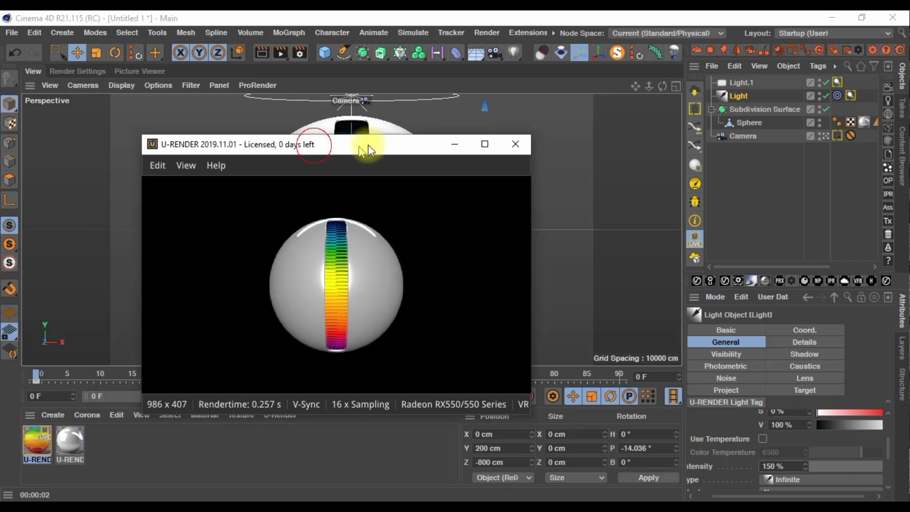